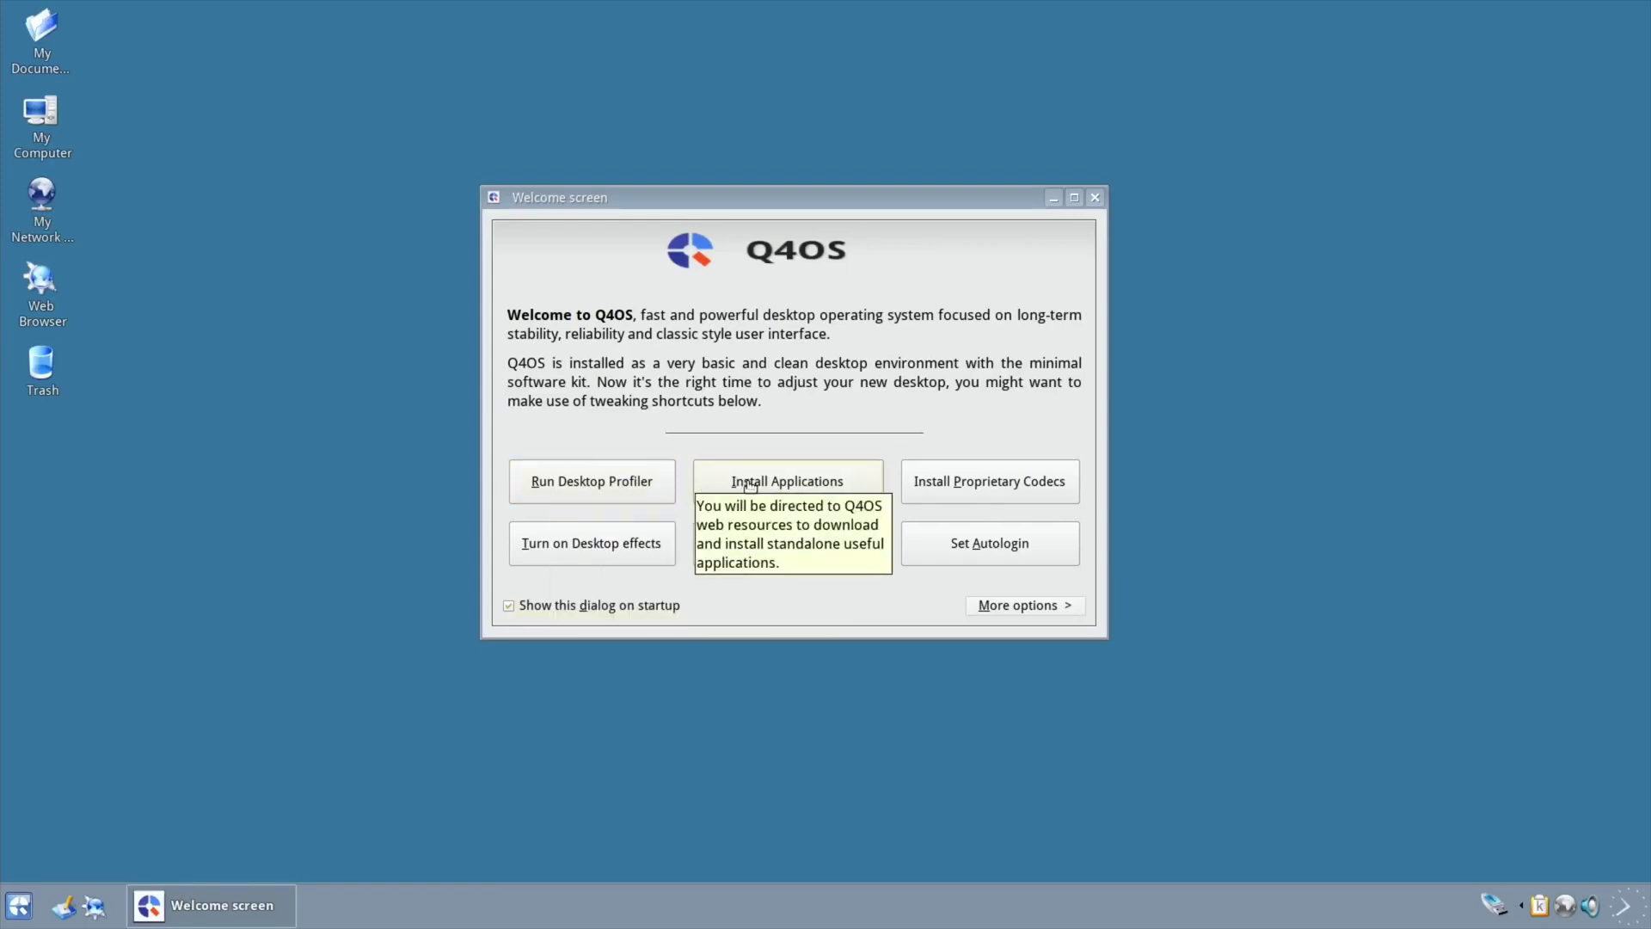
Open the Software Centre, move it up and left, and stretch it taller
click(782, 484)
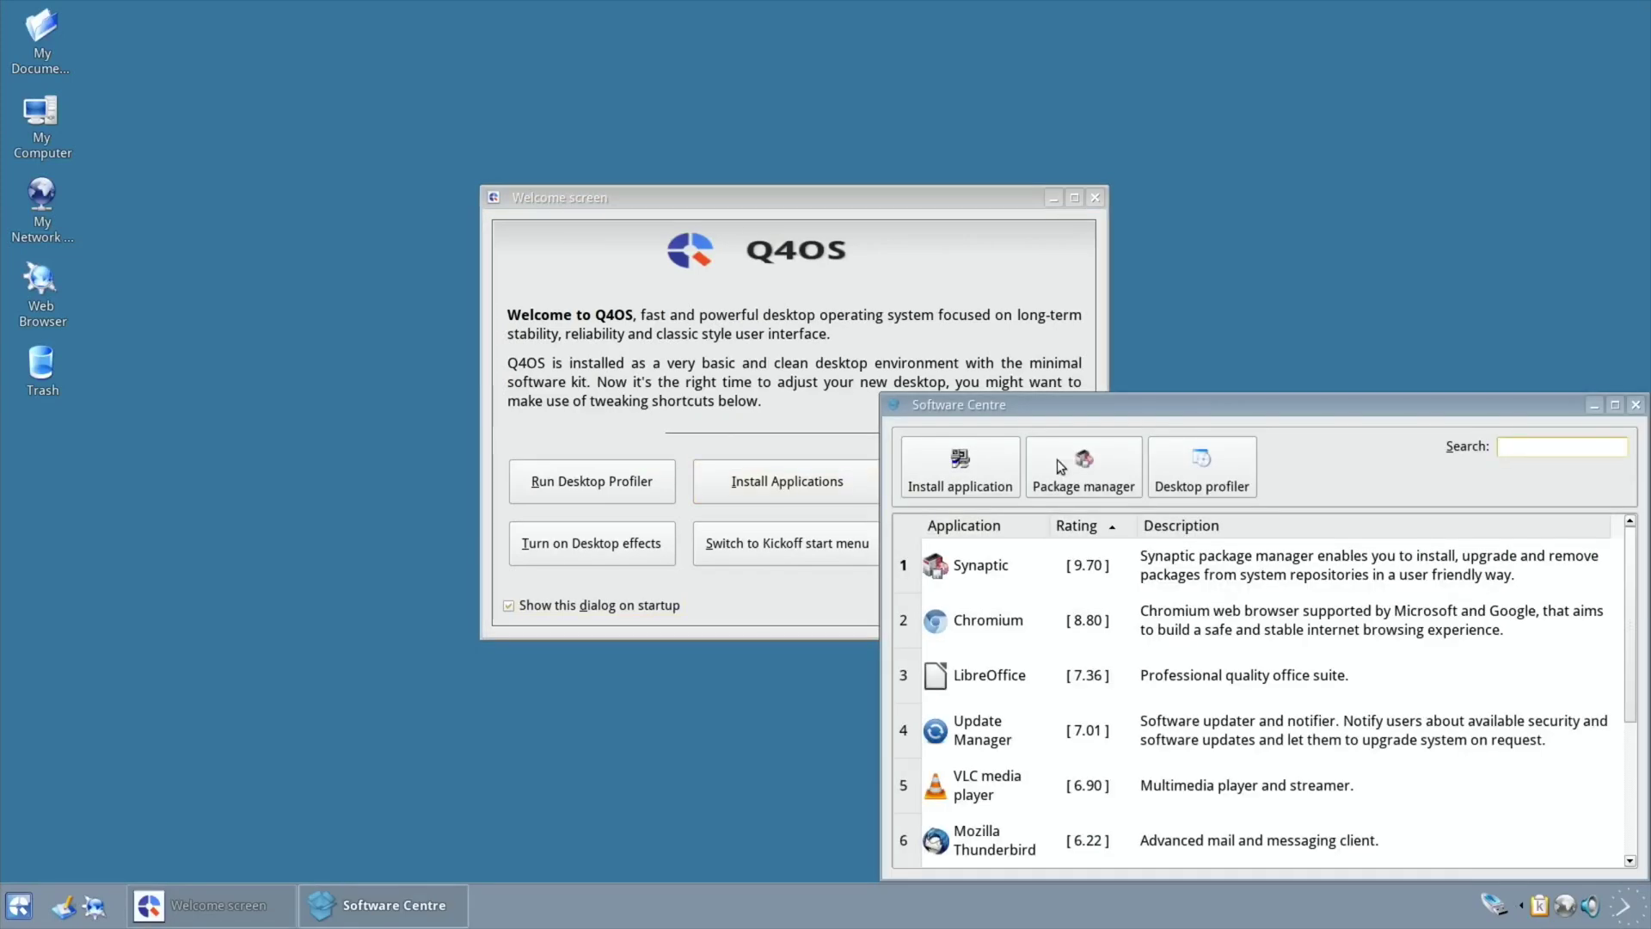
drag(1136, 404, 540, 49)
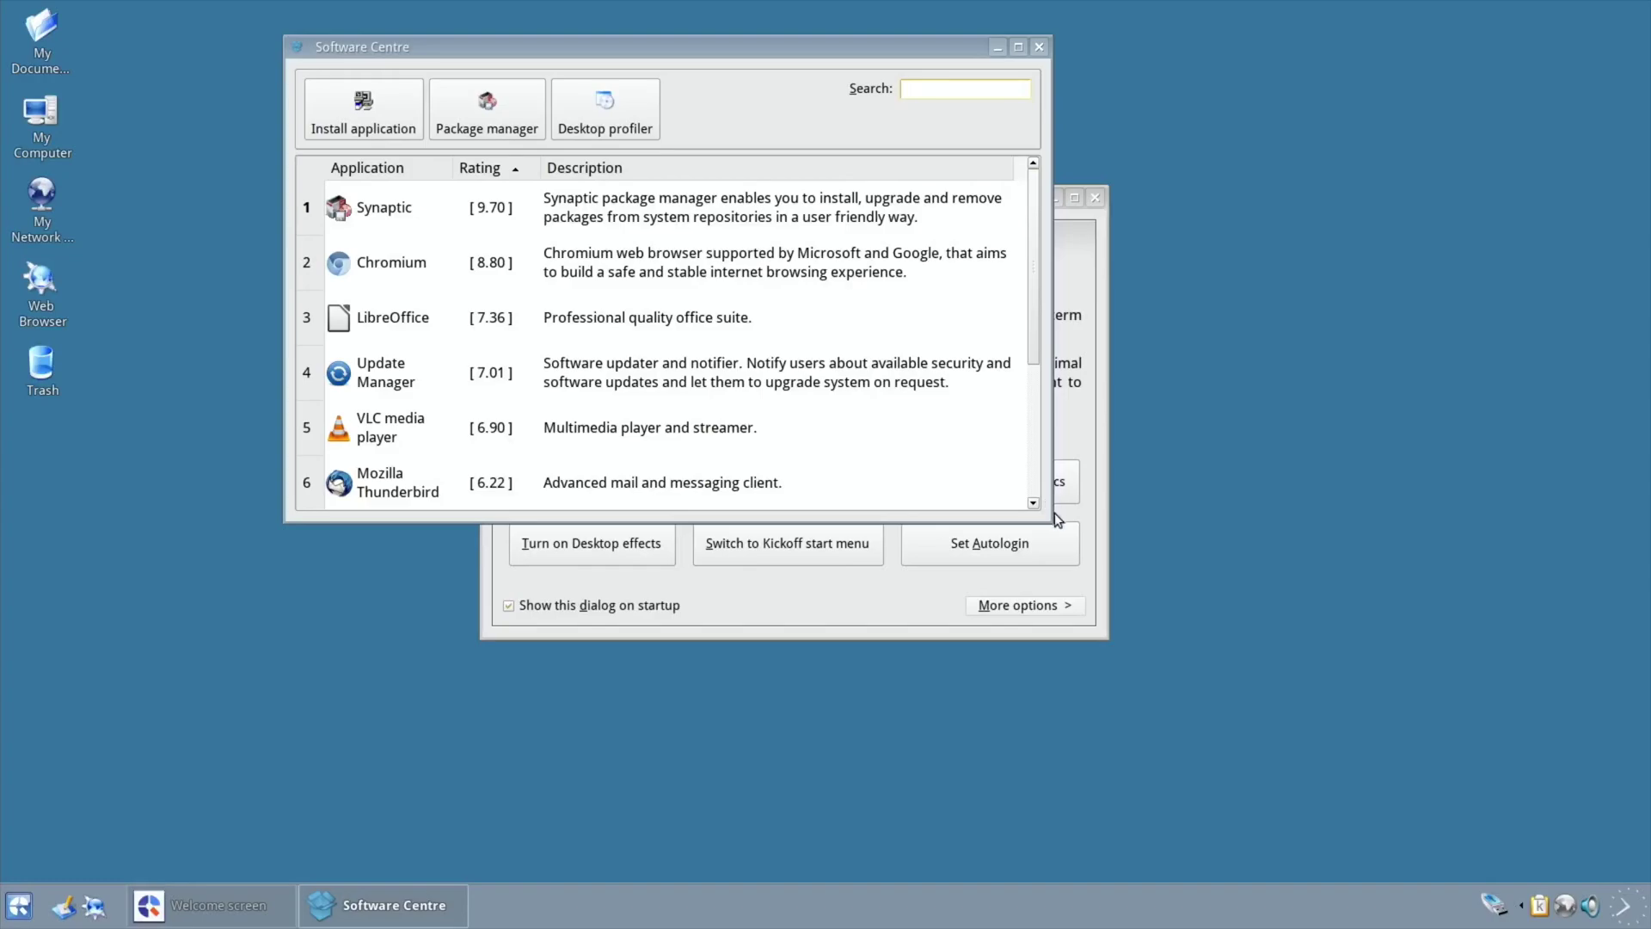
drag(1048, 523, 1051, 714)
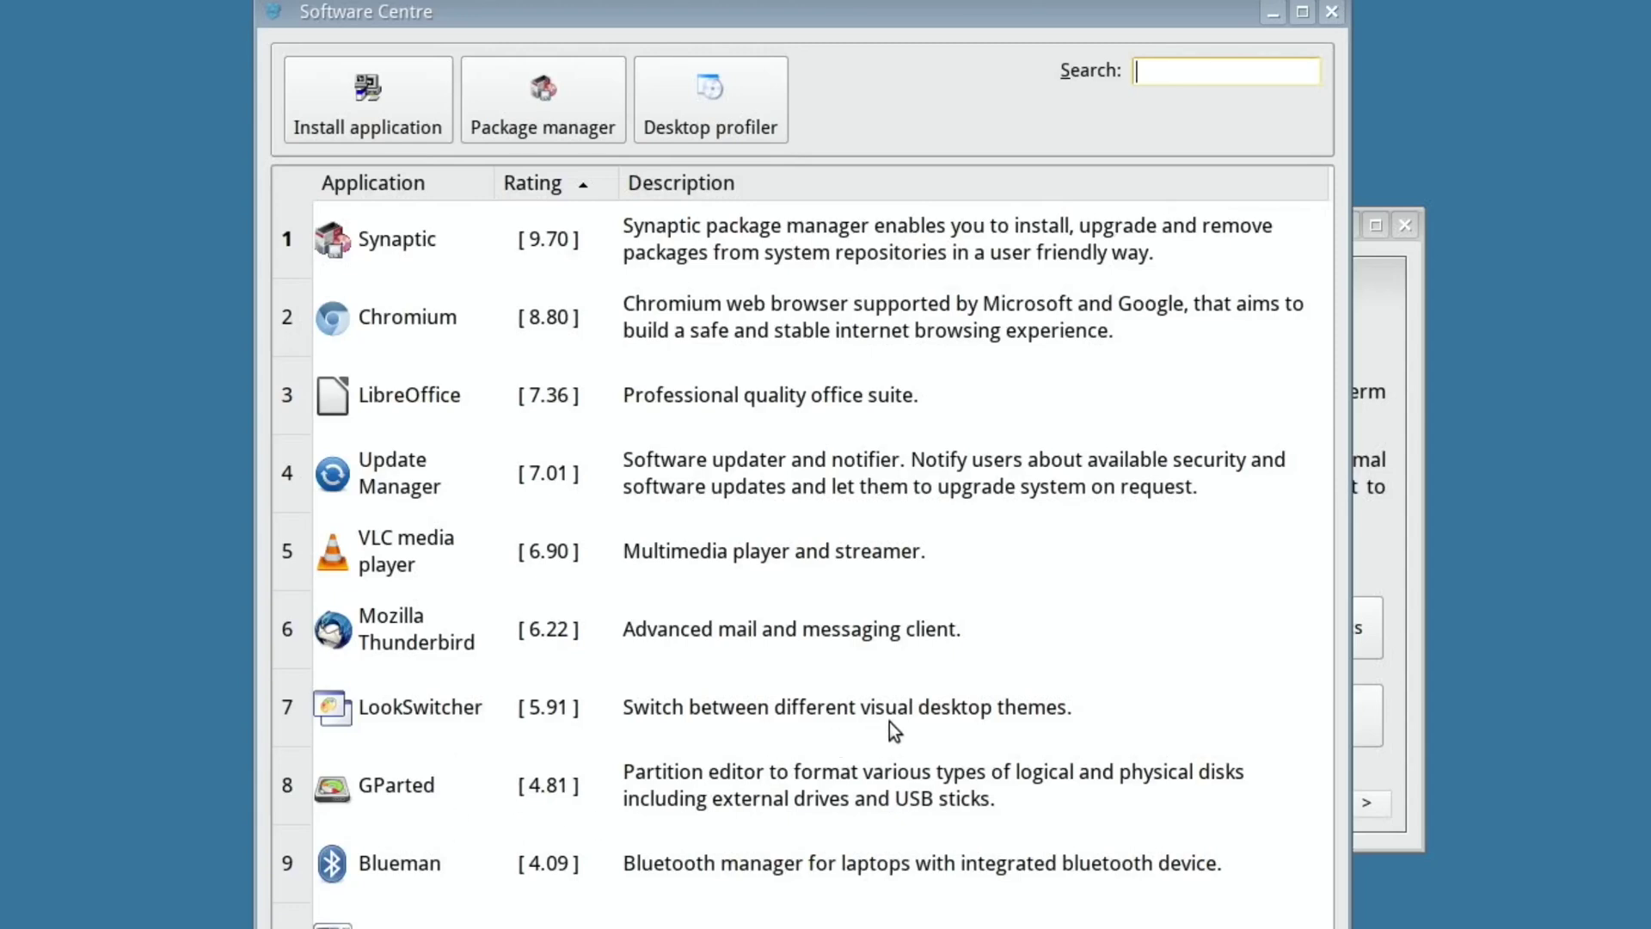
Try installing LookSwitcher and dismiss the warning that no desktop profile is applied
click(359, 711)
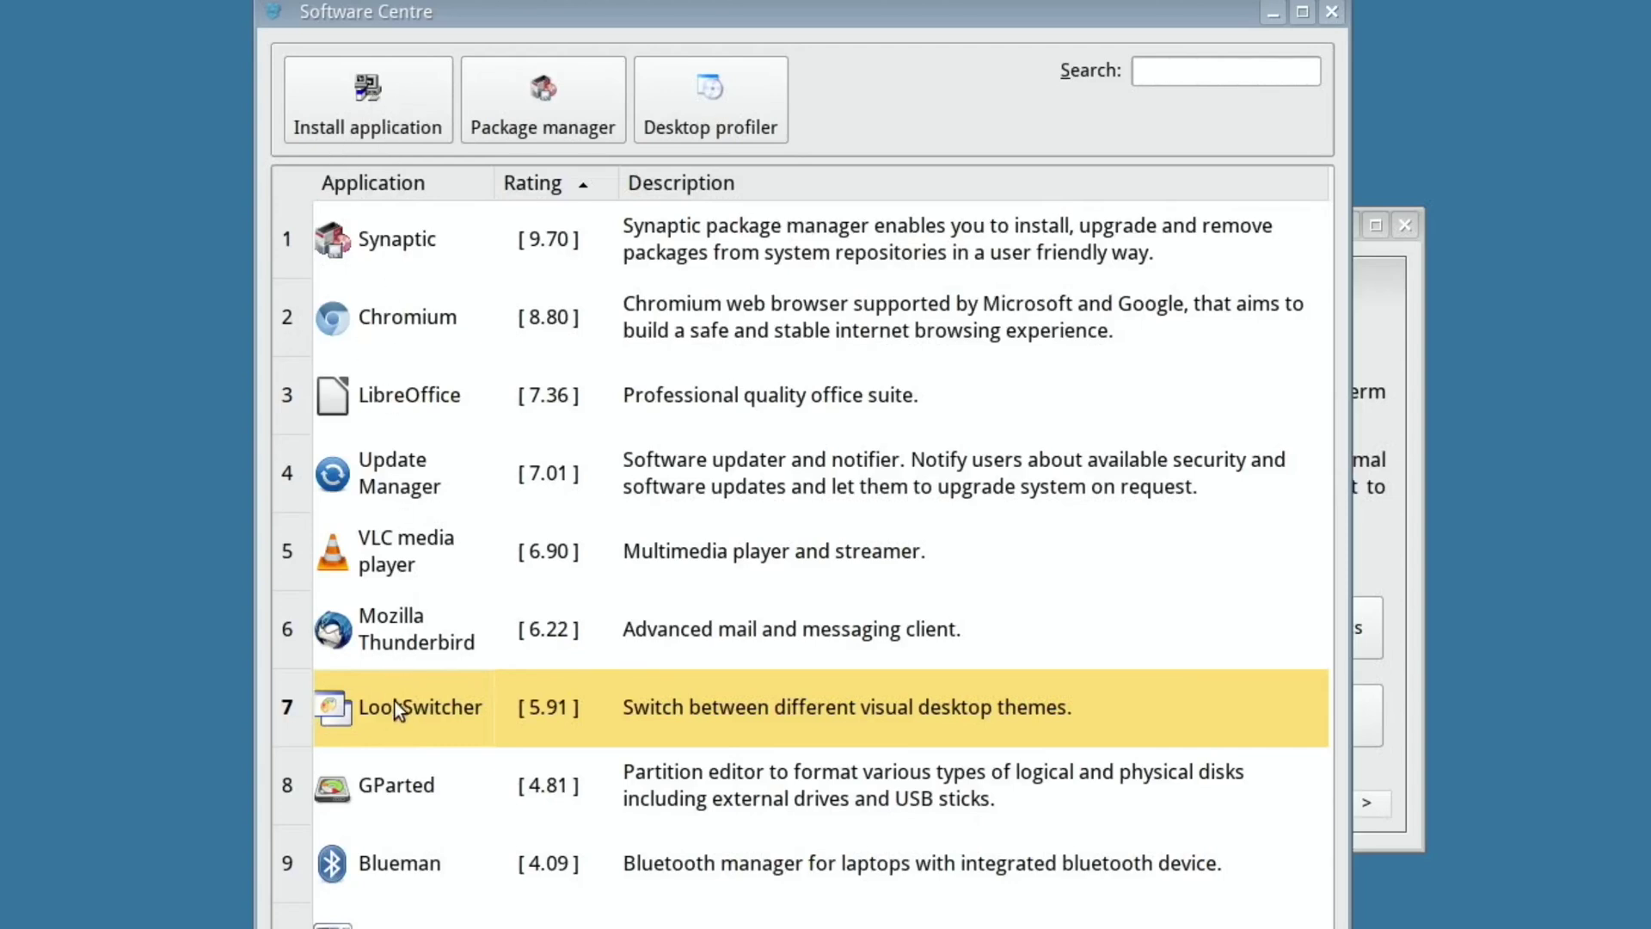
click(370, 94)
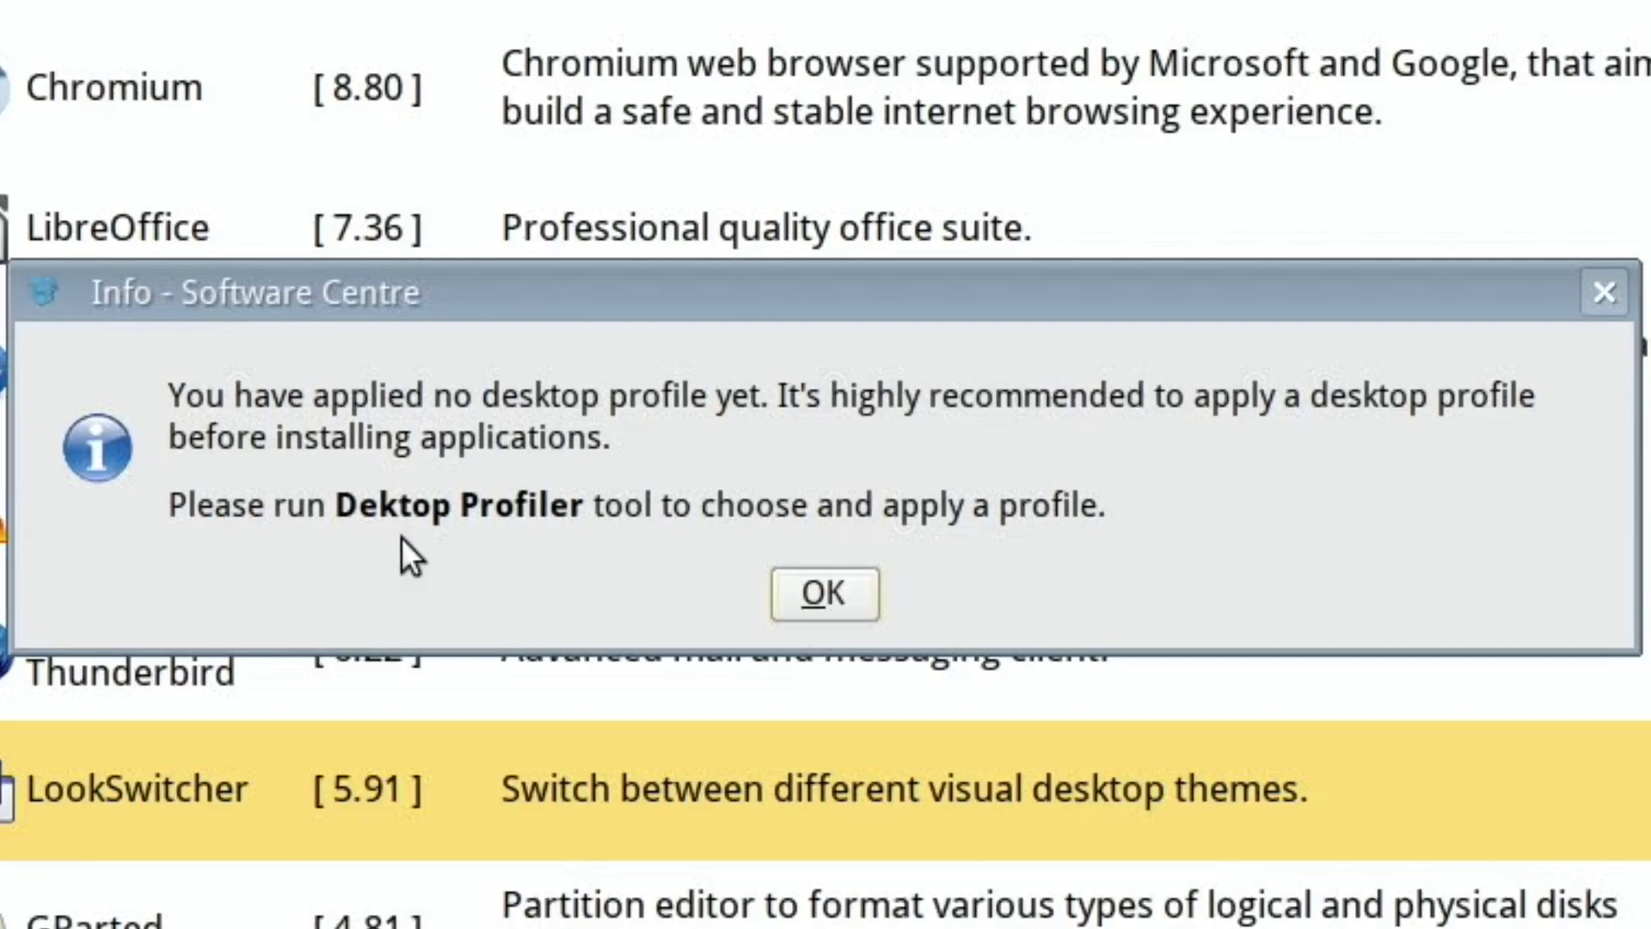
click(792, 602)
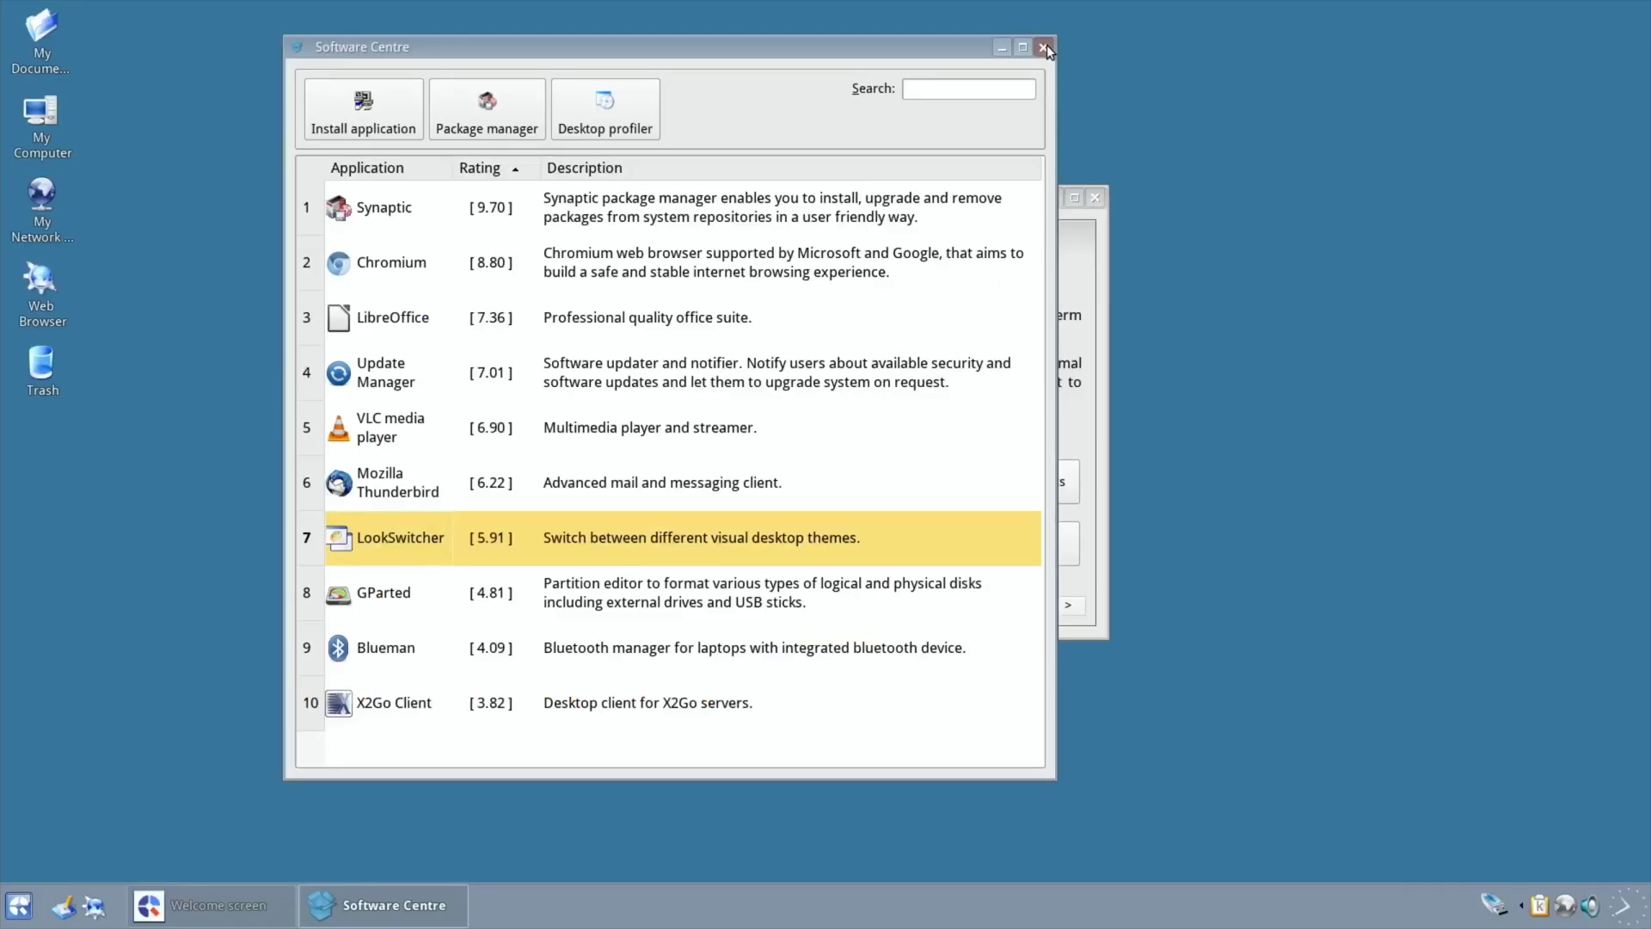
Close the Software Centre and select the Basic Q4OS Desktop profile in the Desktop Profiler
click(1331, 11)
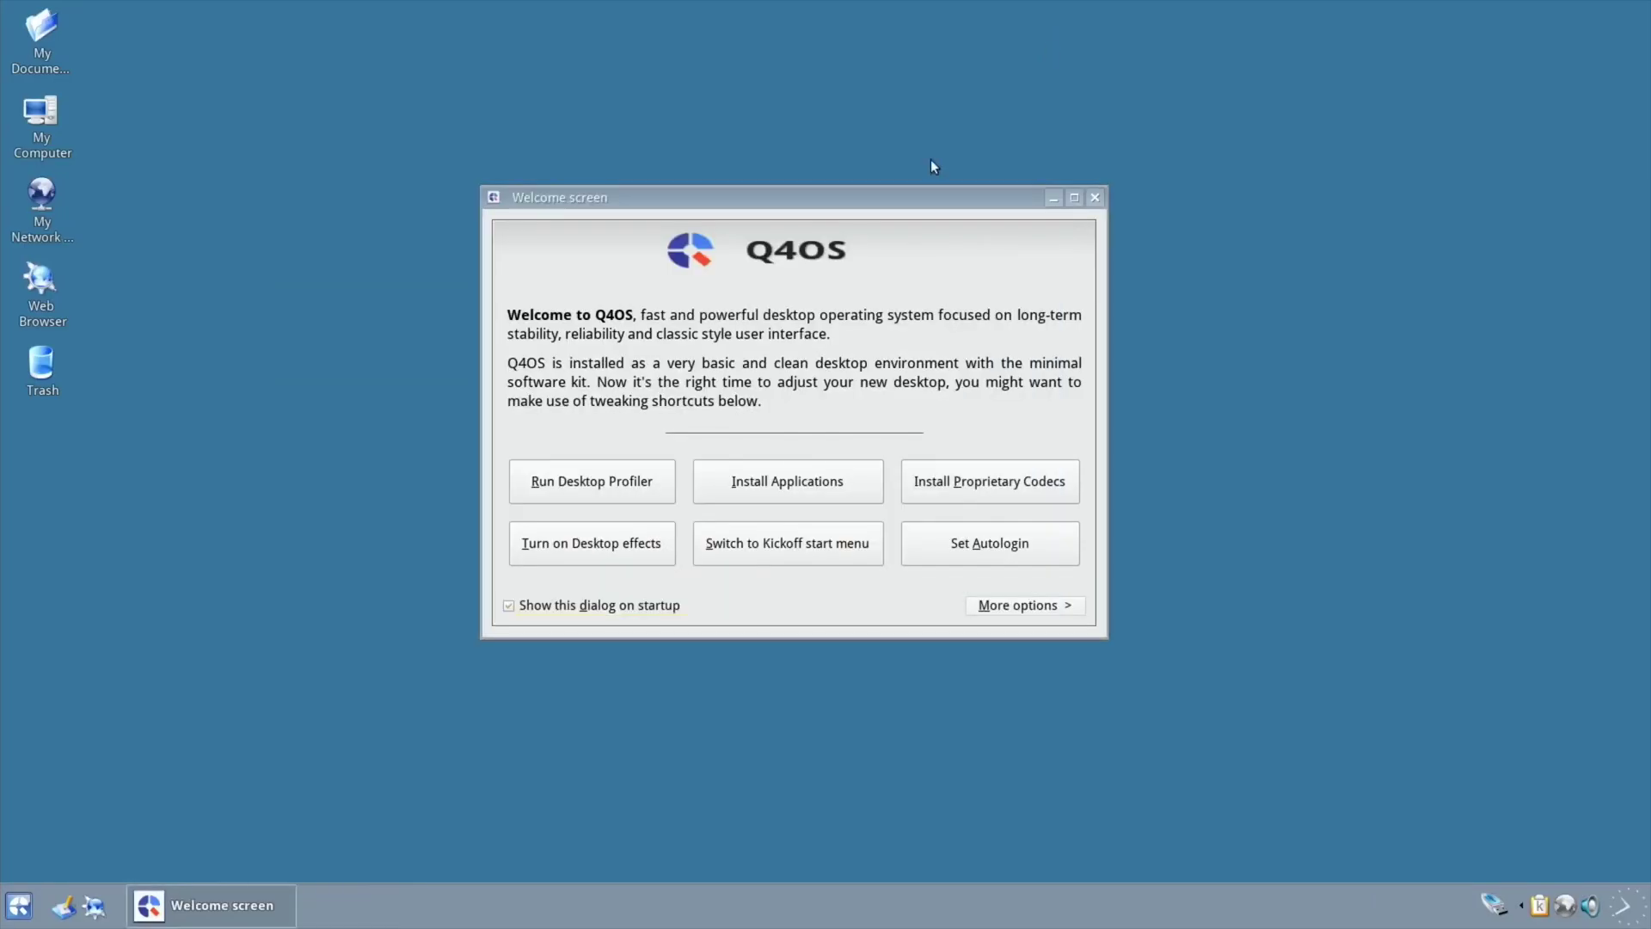
click(635, 482)
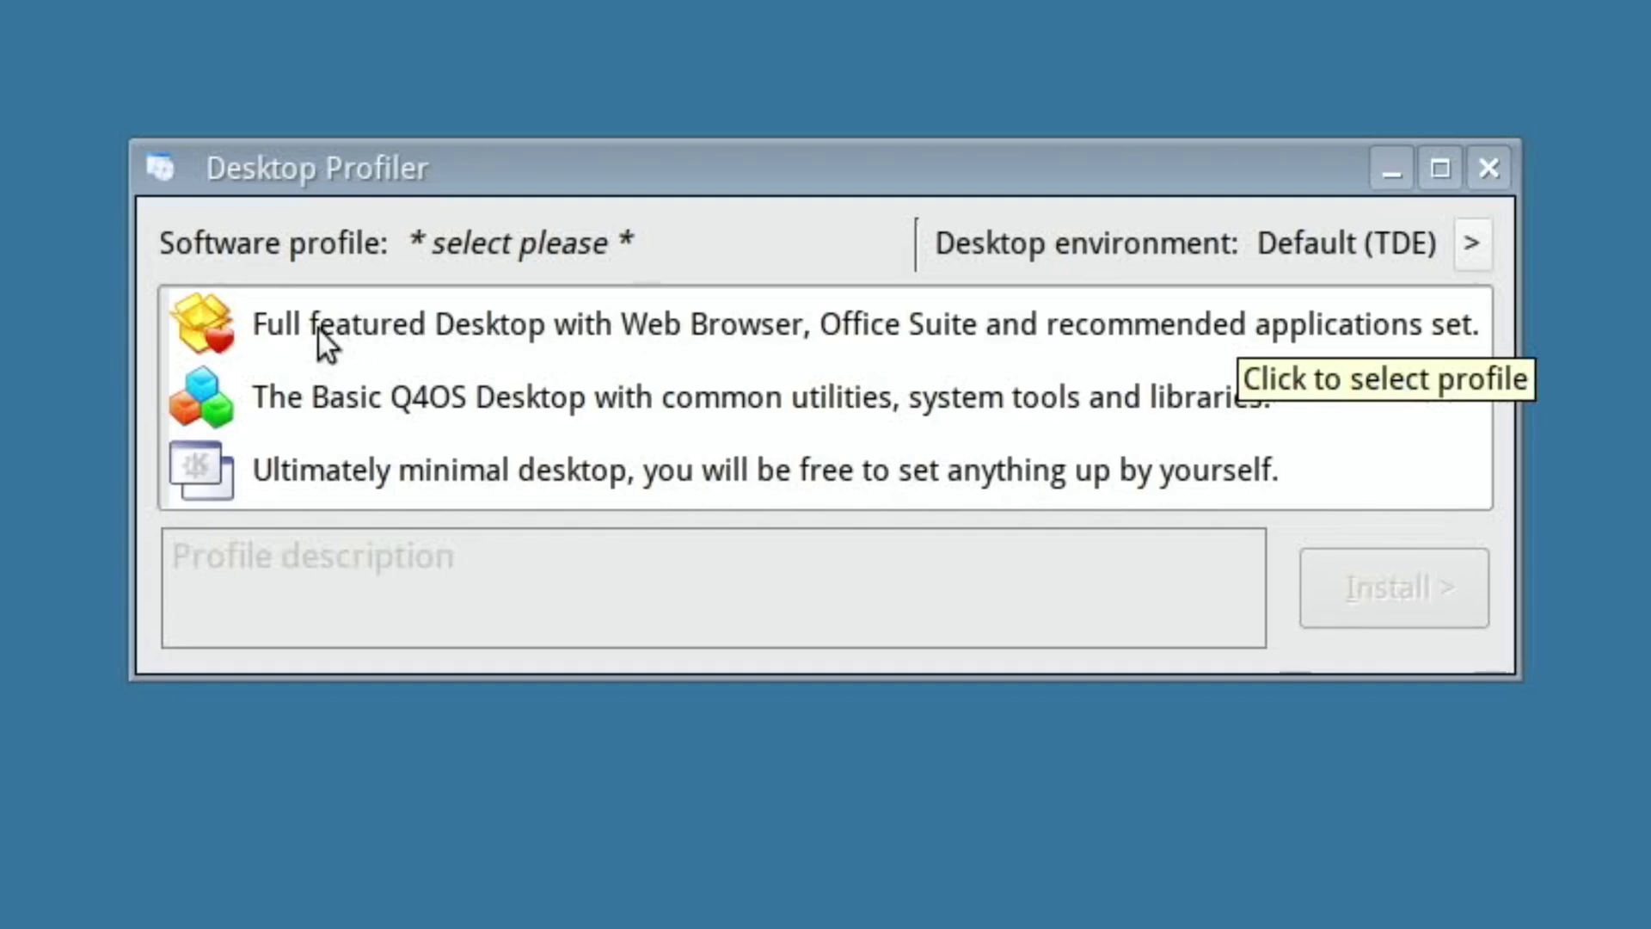
click(302, 425)
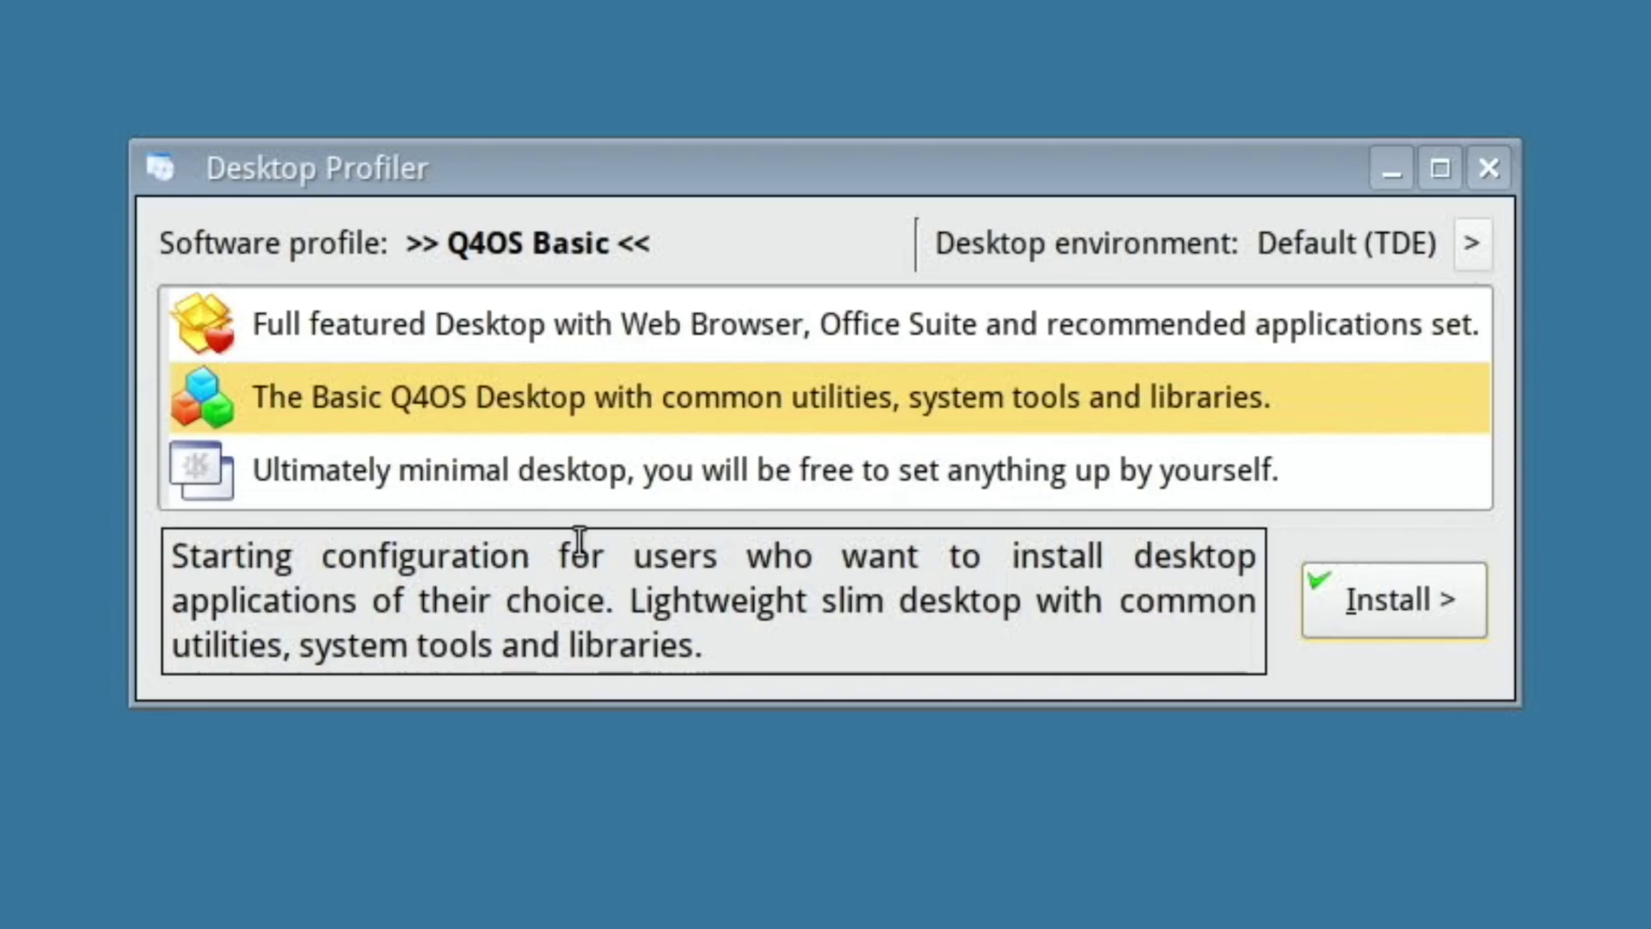
Try installing the Basic profile, dismiss the package-system-busy message, and close the profiler
click(1379, 601)
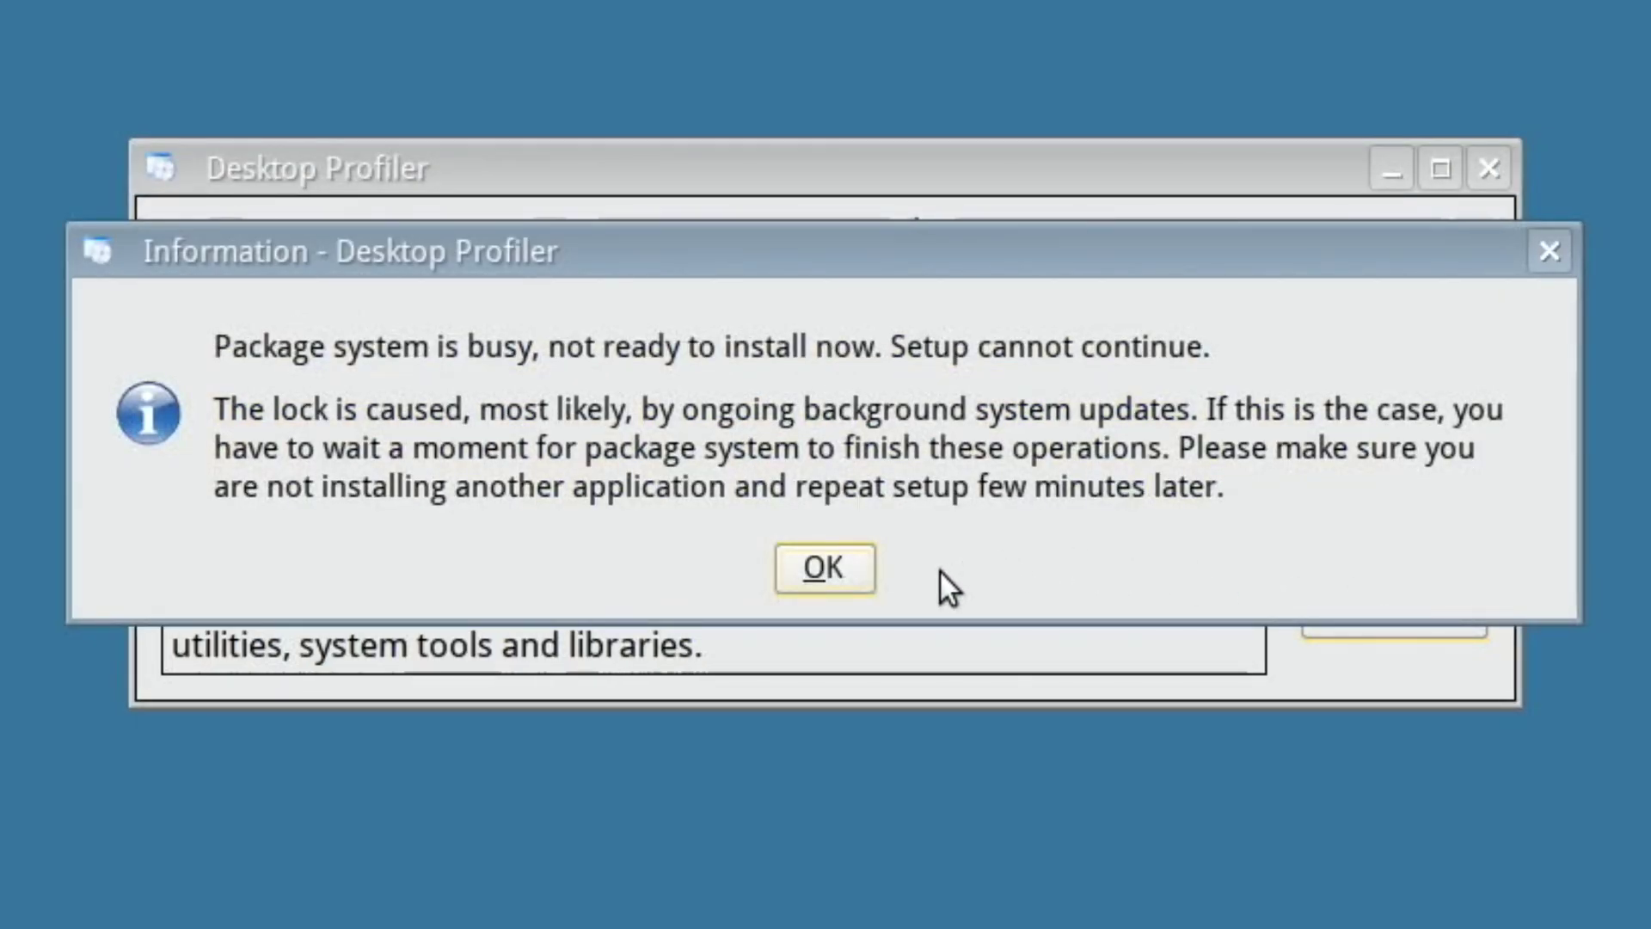
click(826, 567)
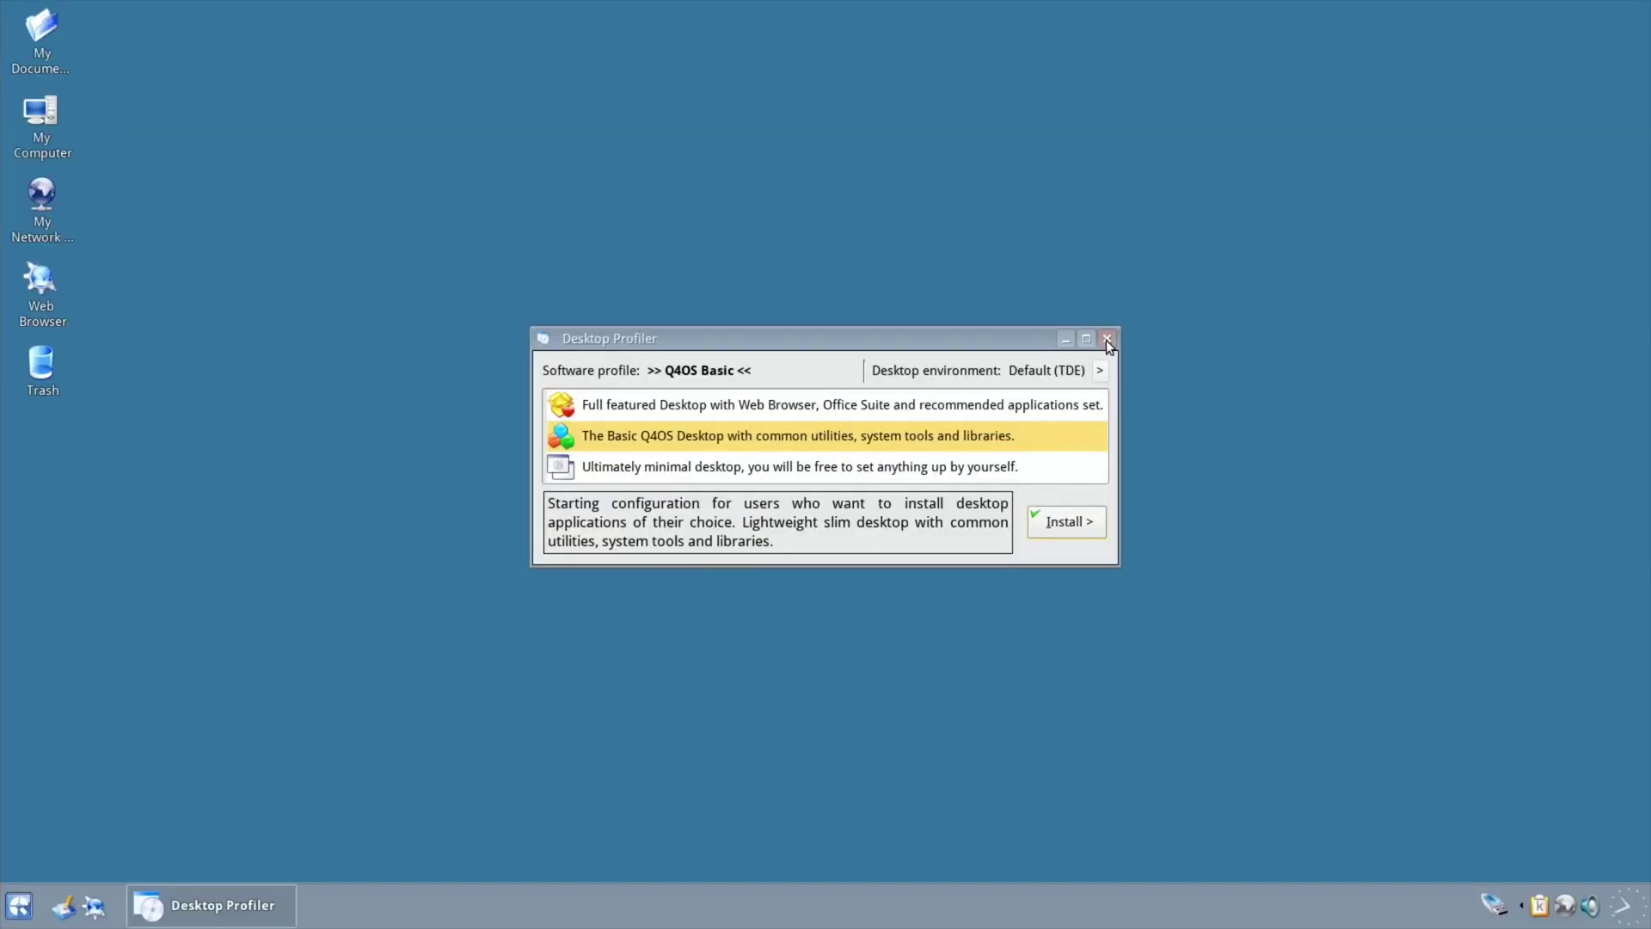
click(1488, 168)
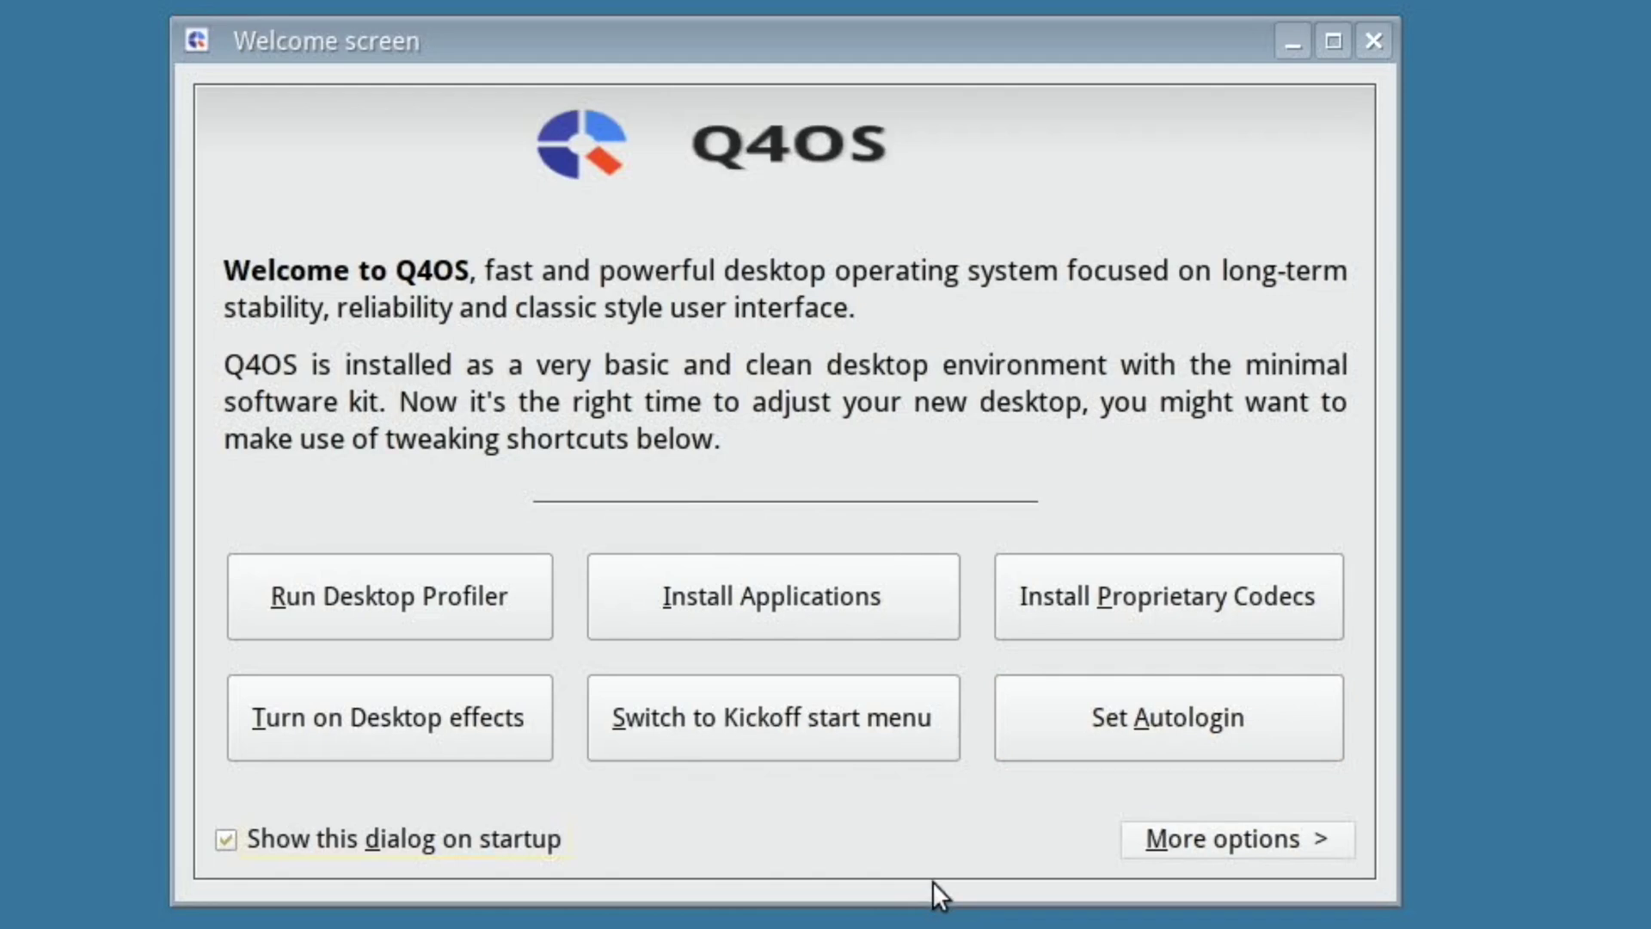
click(1248, 837)
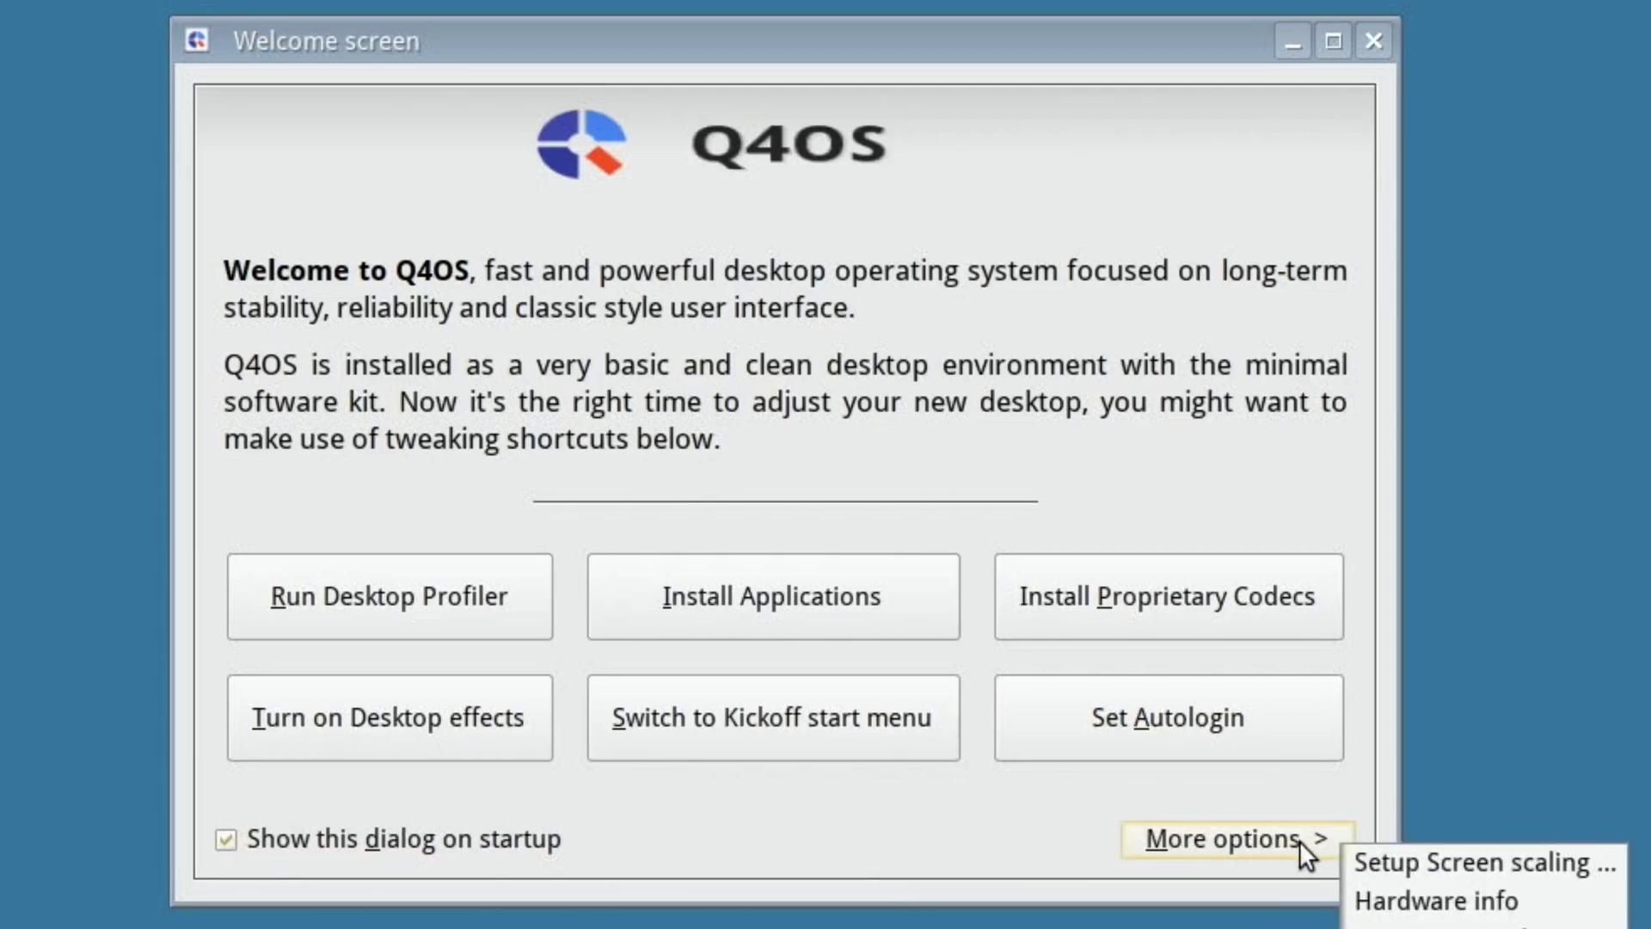
click(1420, 903)
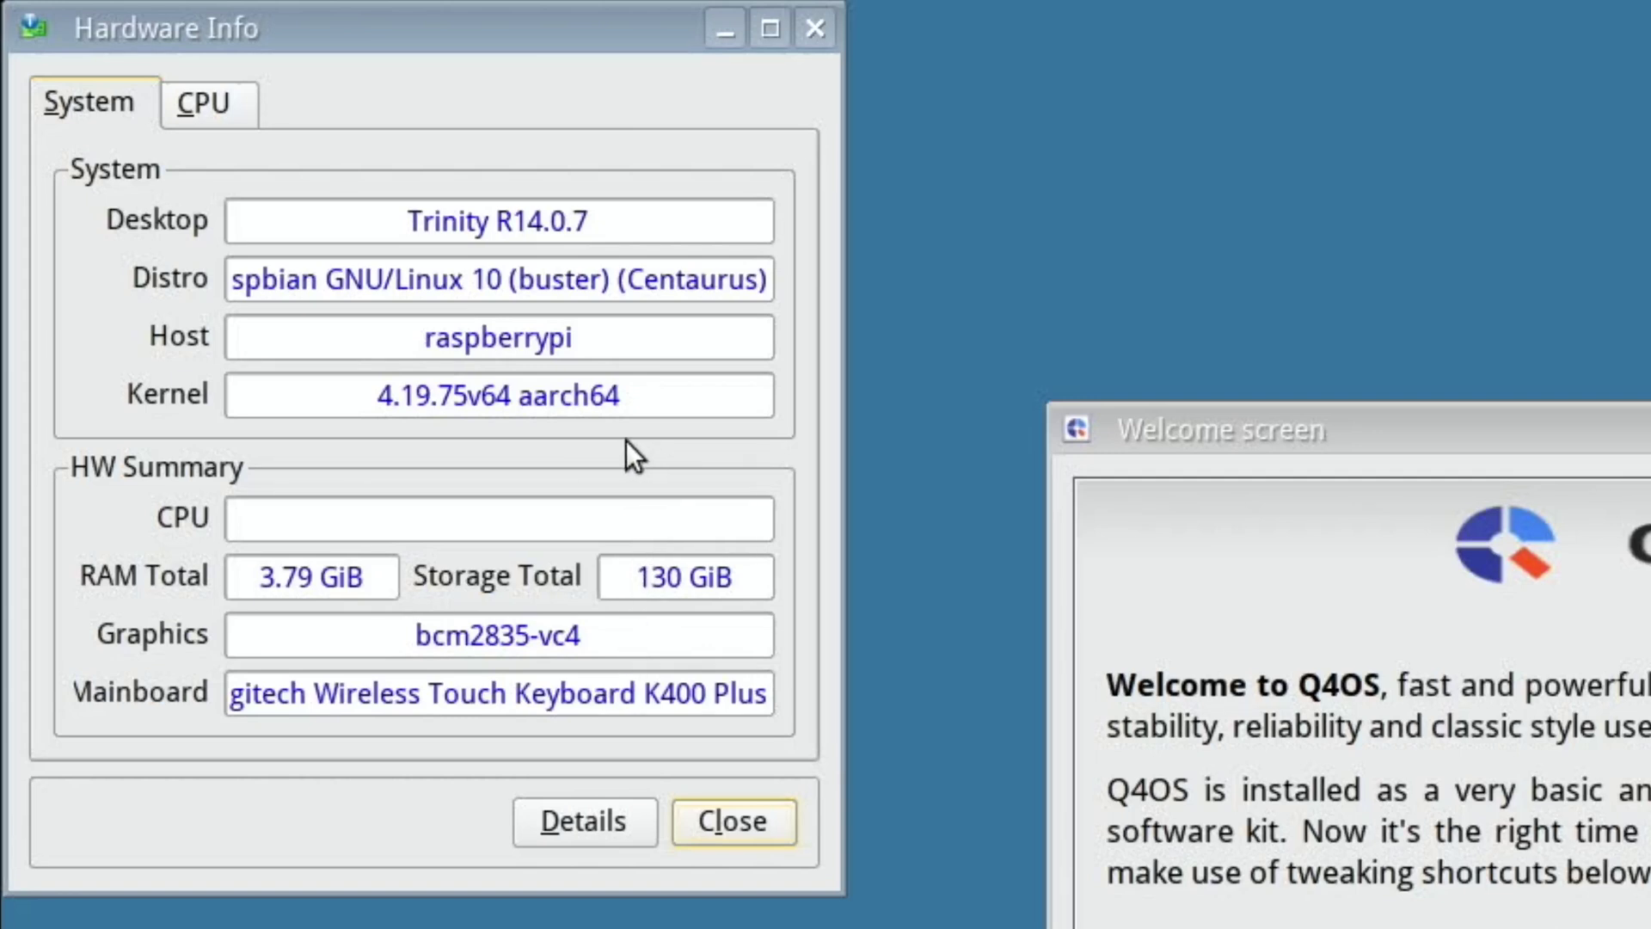
Close the hardware information and Welcome windows, then check the network tray tooltip
click(731, 821)
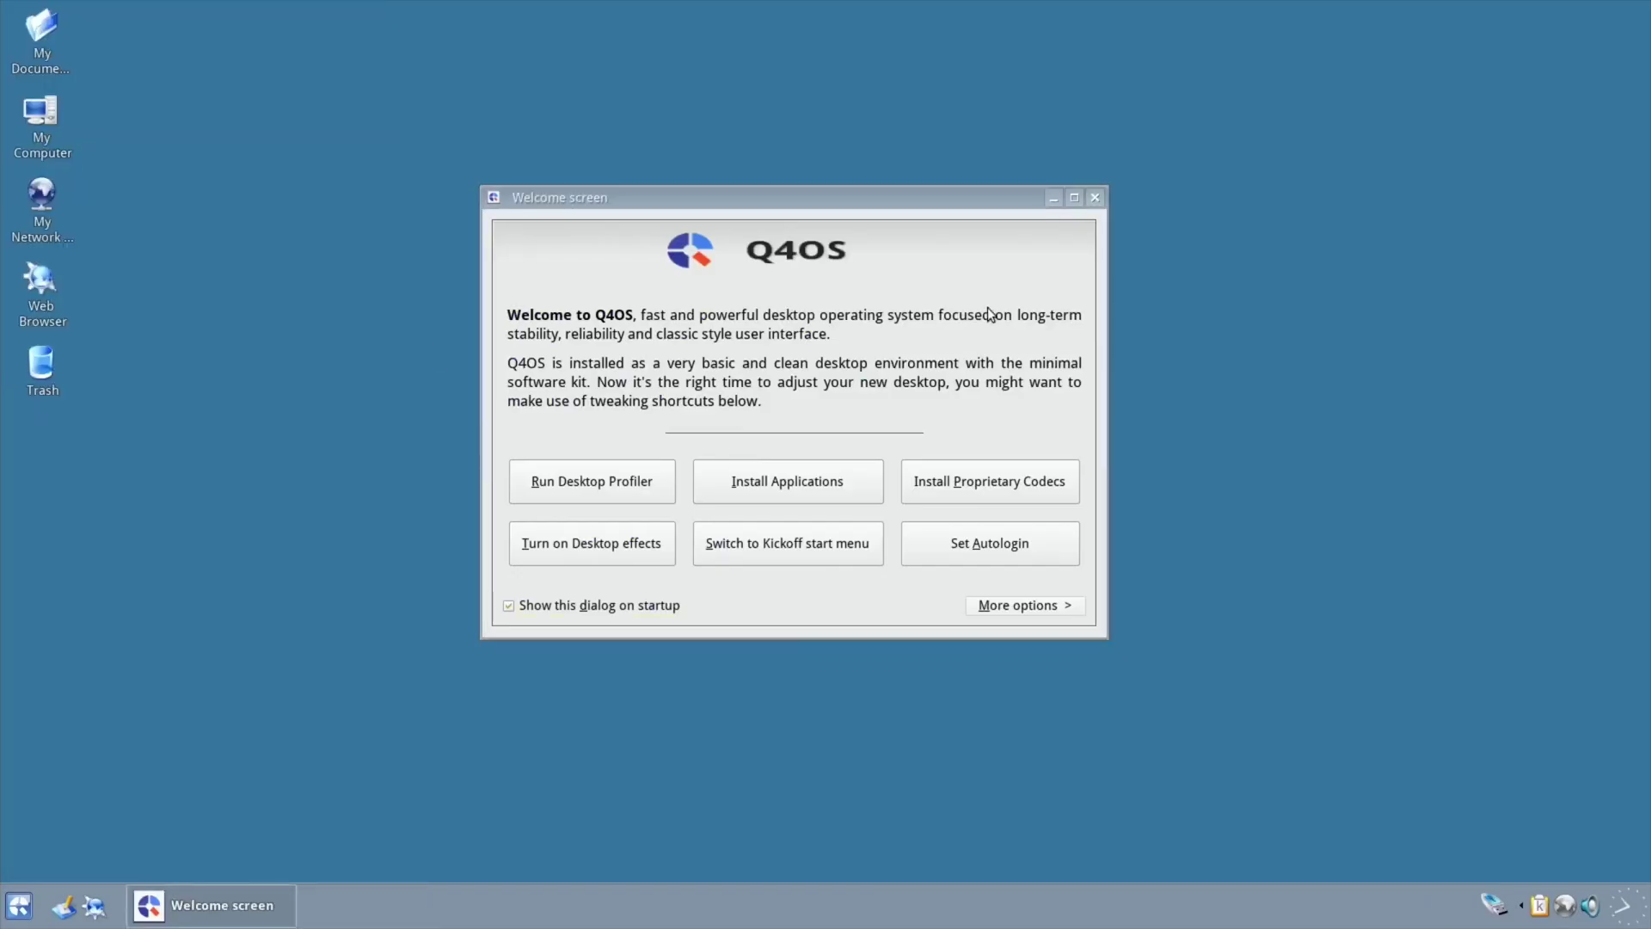
click(1094, 198)
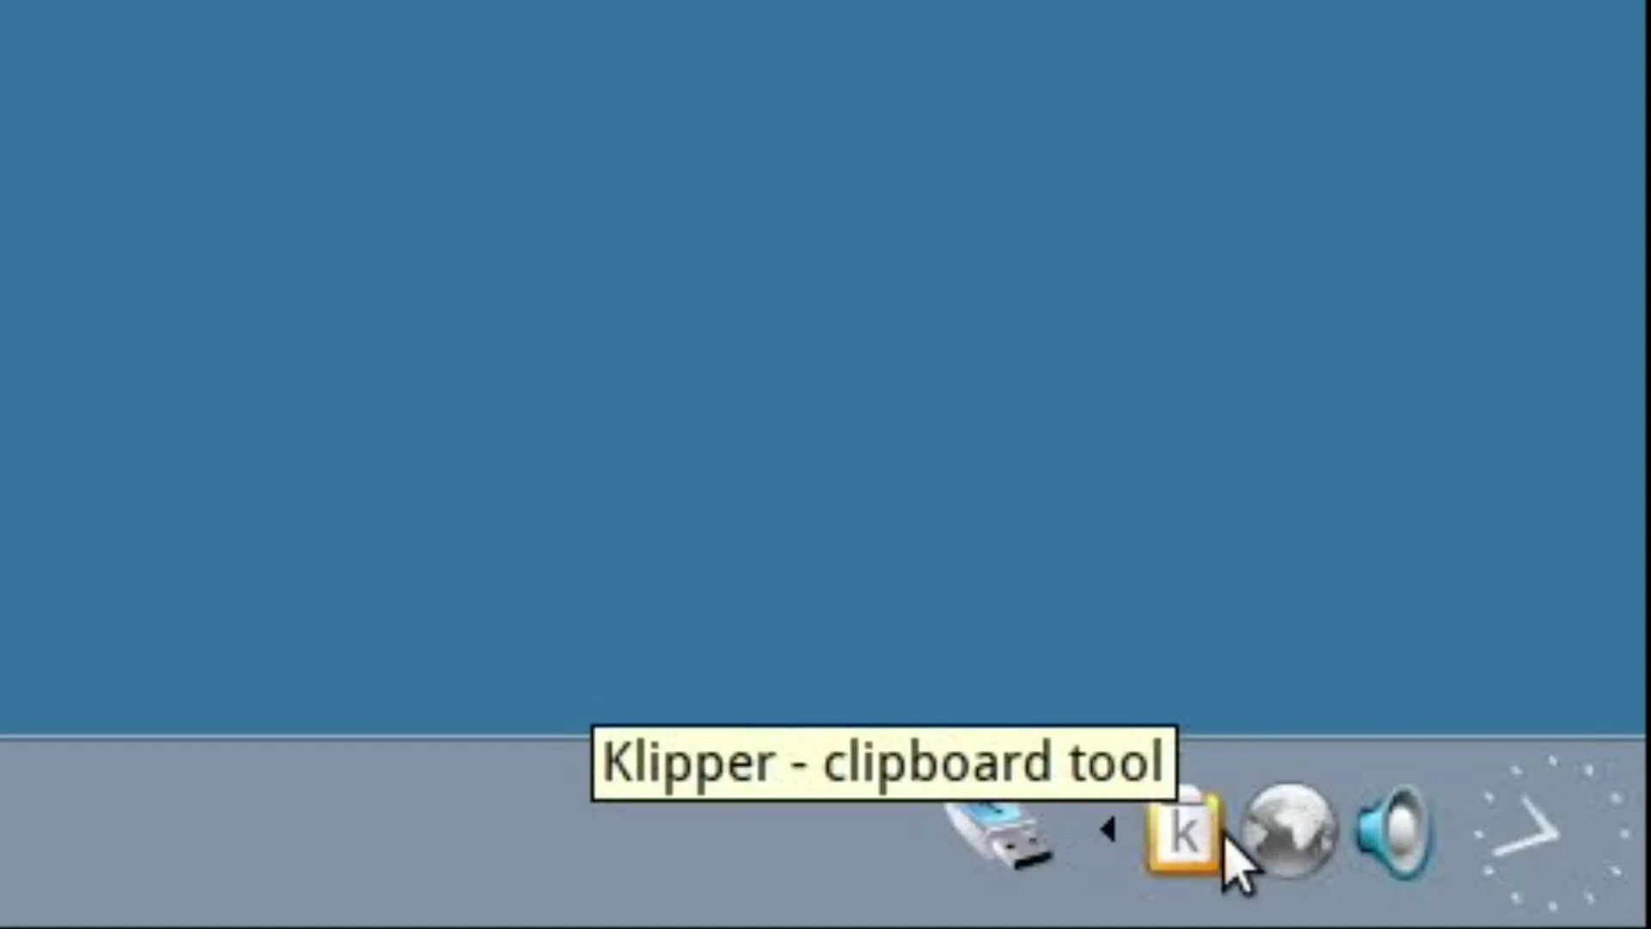
mouse_move(1275, 841)
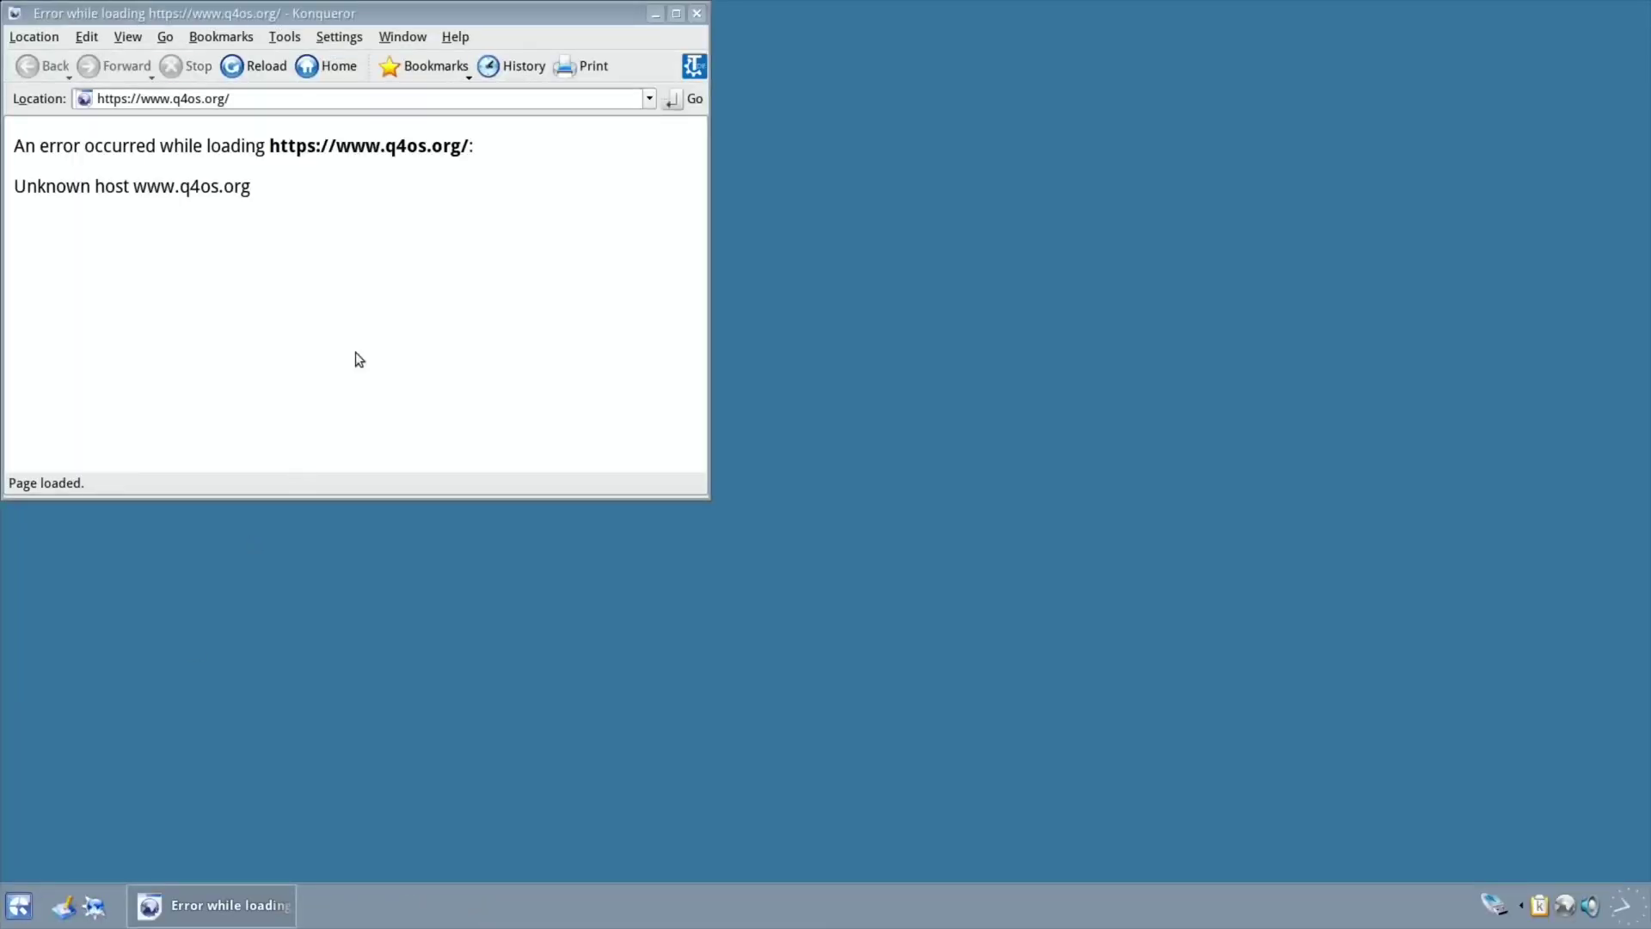
Try loading 'bbc' in the browser, dismiss the malformed address error, and close the browser
drag(566, 15, 972, 166)
triple_click(640, 247)
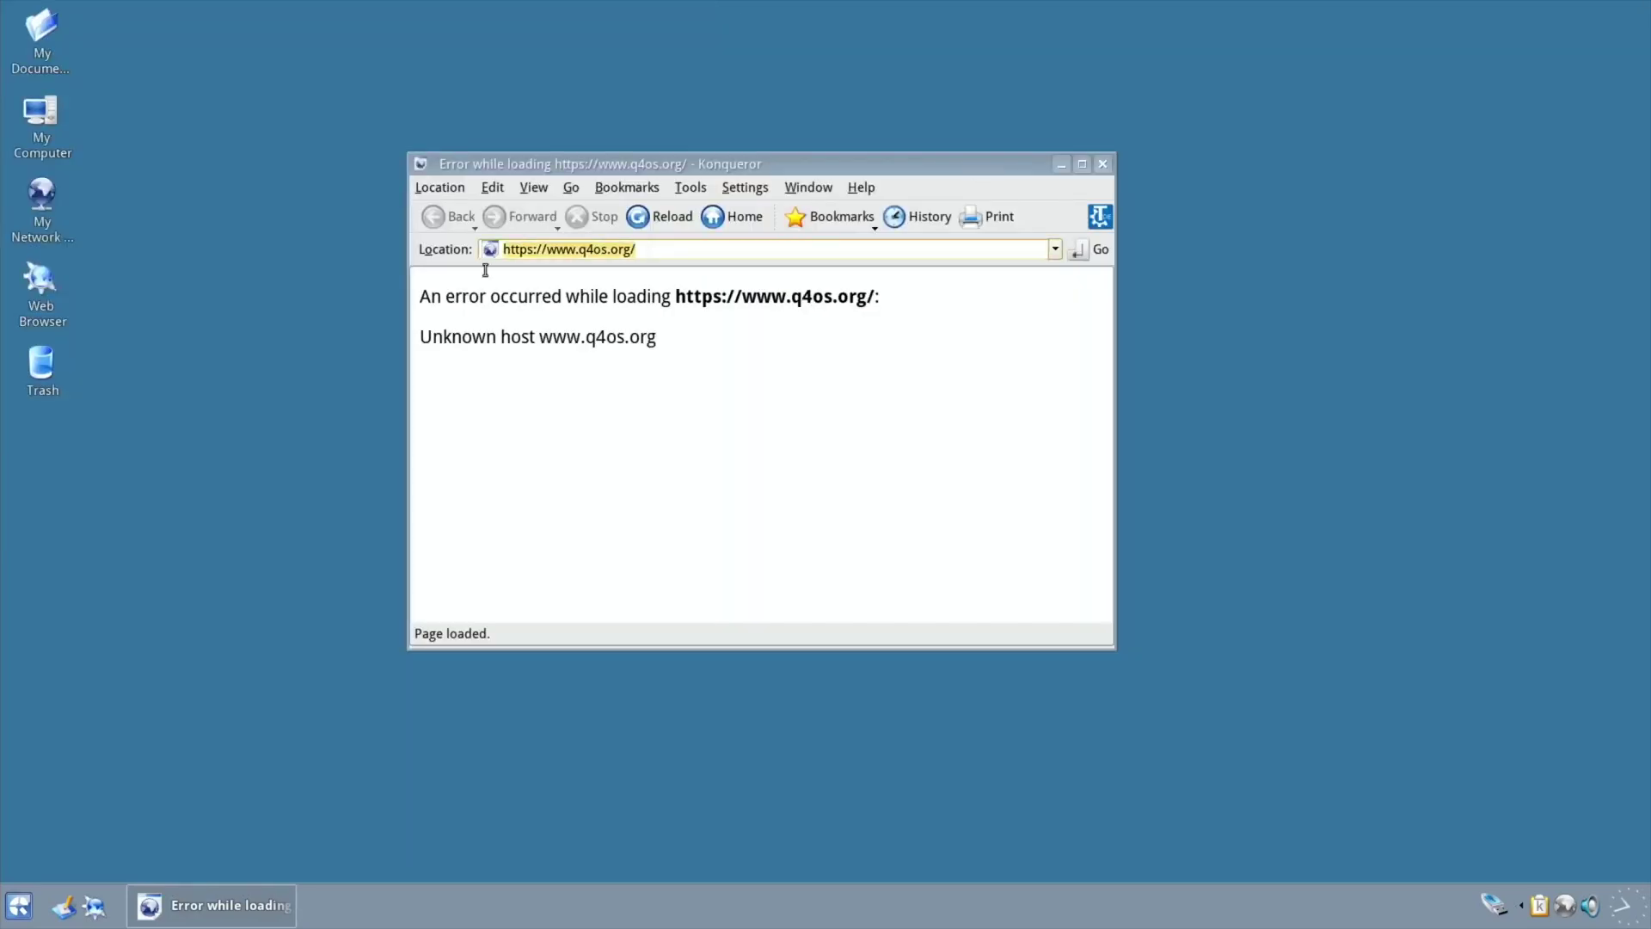
text(bbc)
key(Return)
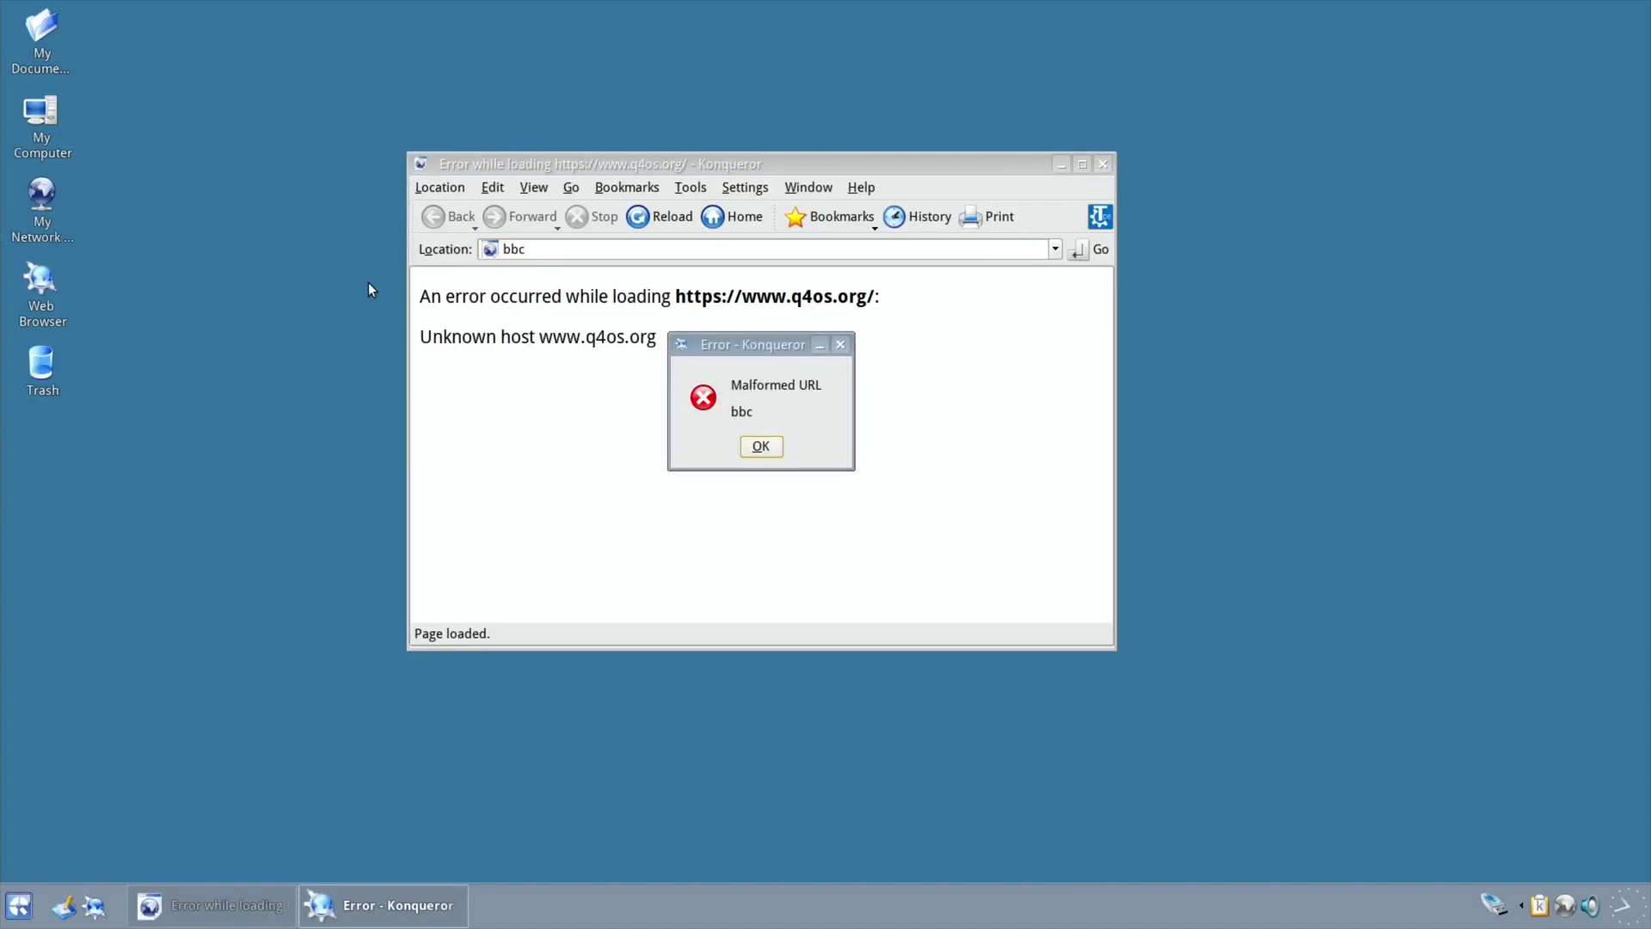
click(761, 446)
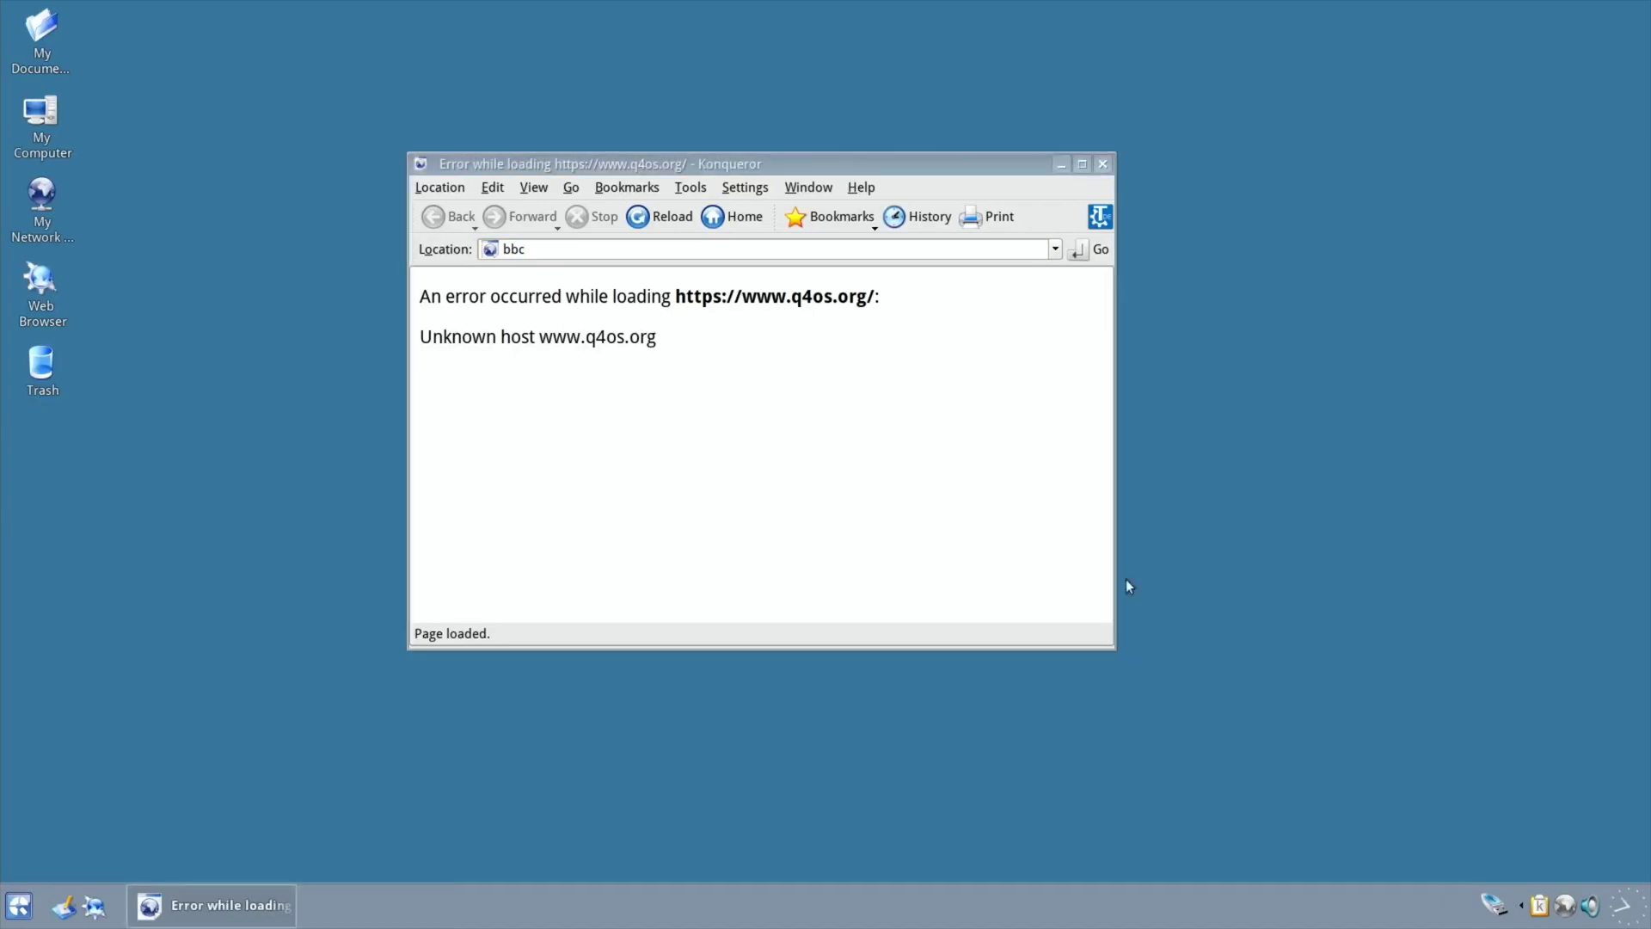
click(1104, 164)
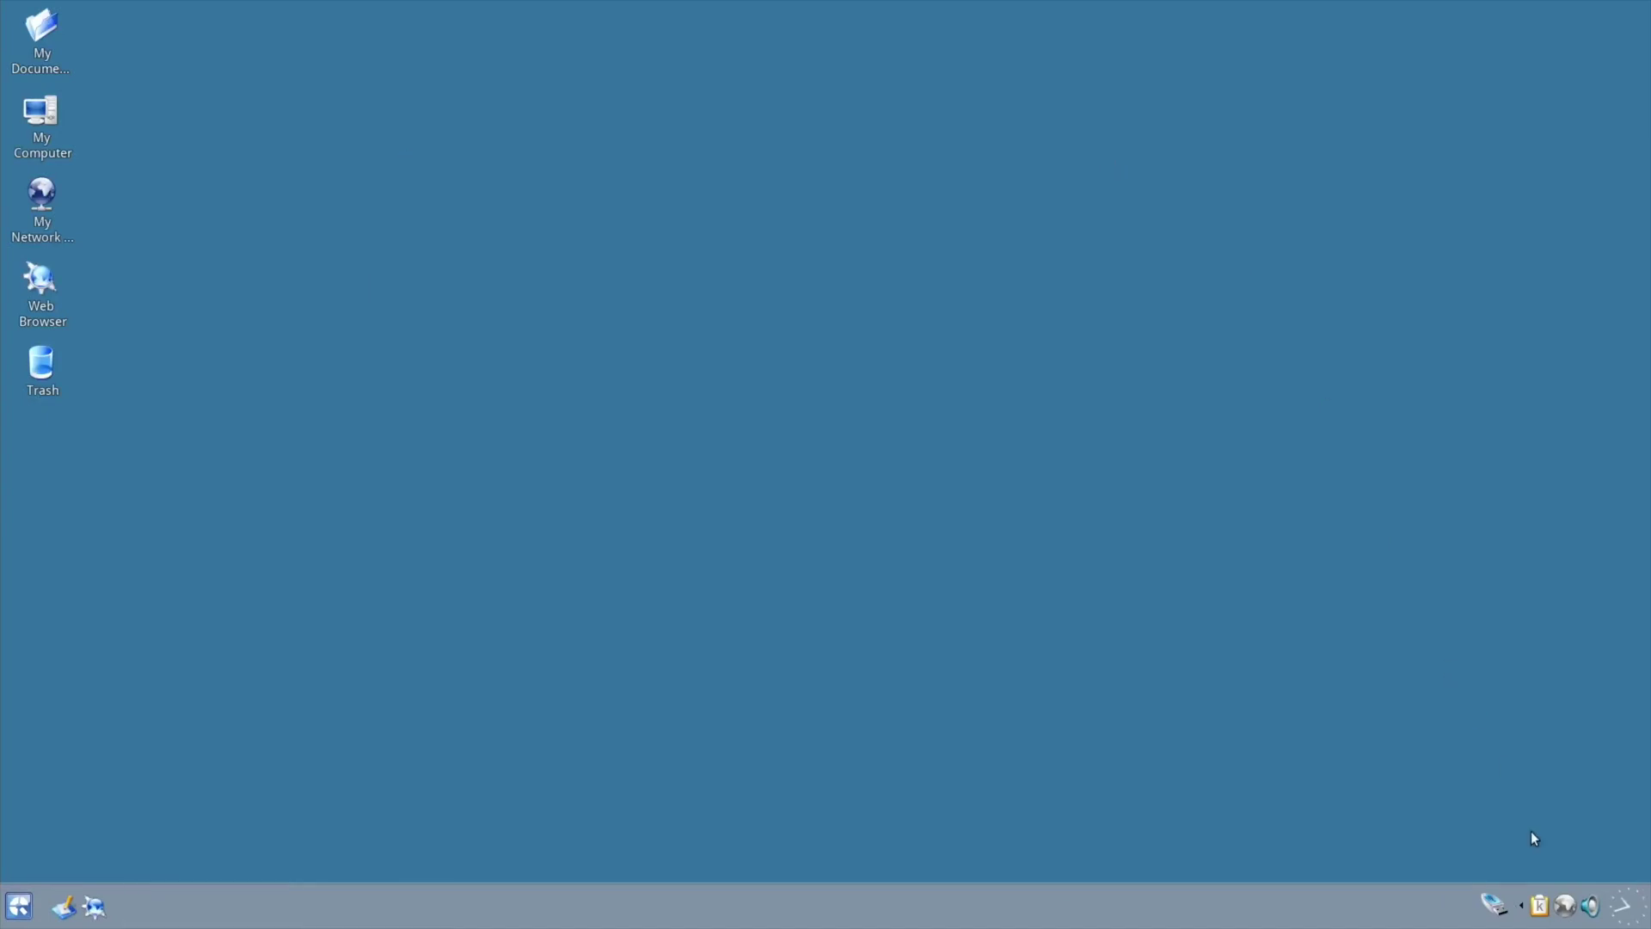
Glance at the calendar, then briefly reopen and close the web browser
click(1618, 916)
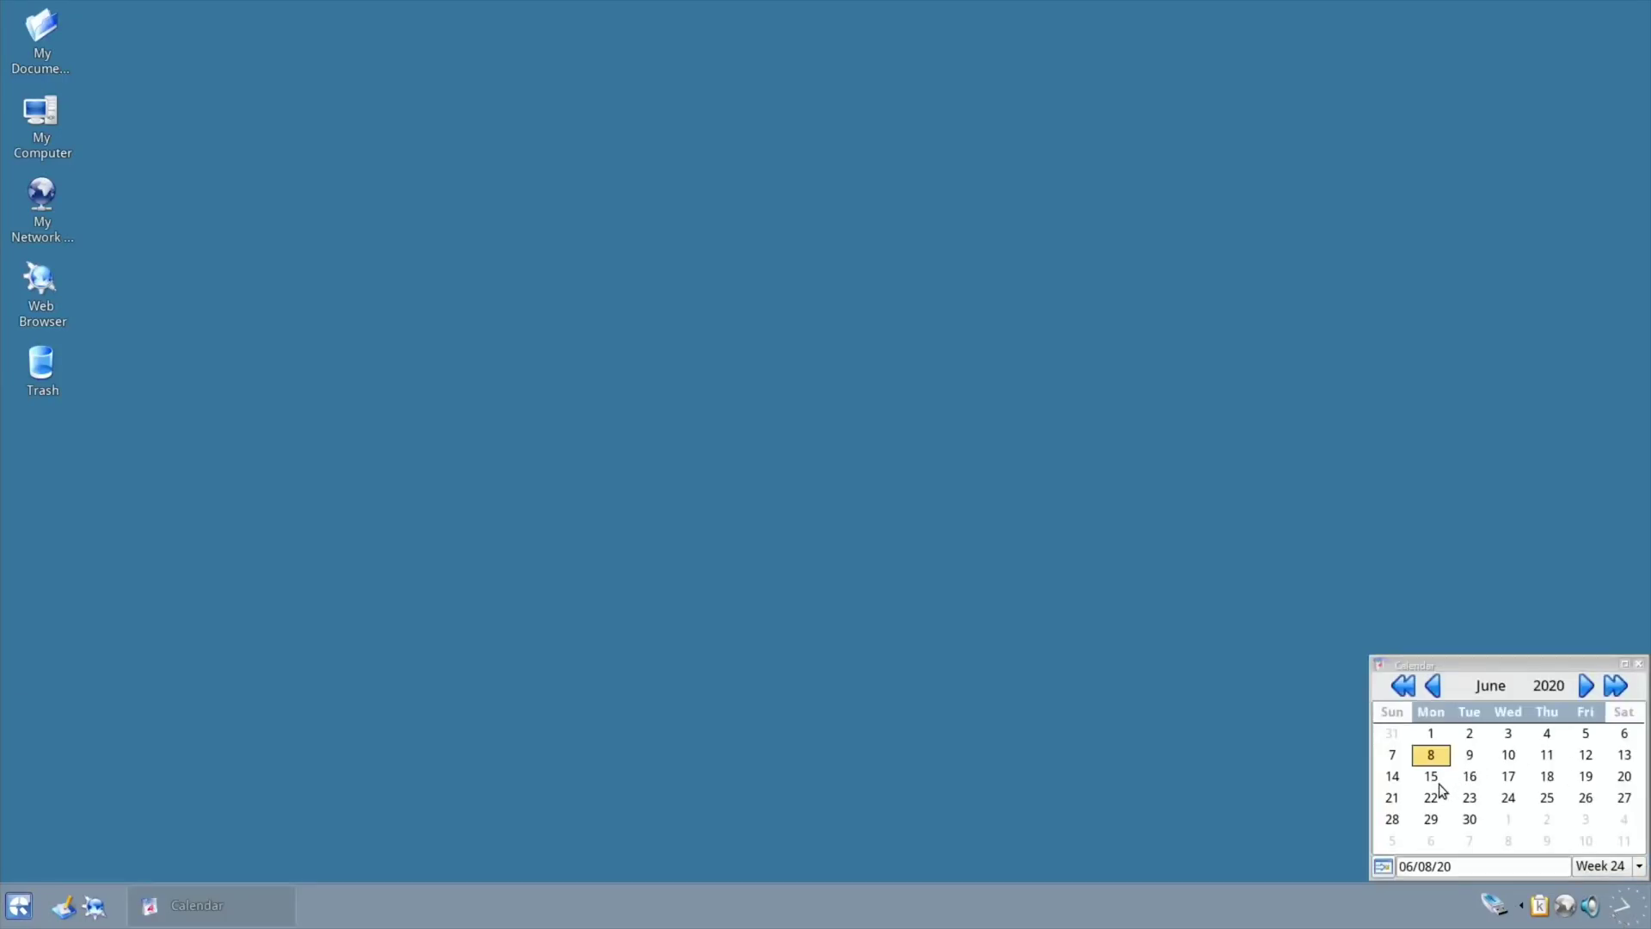
key(Escape)
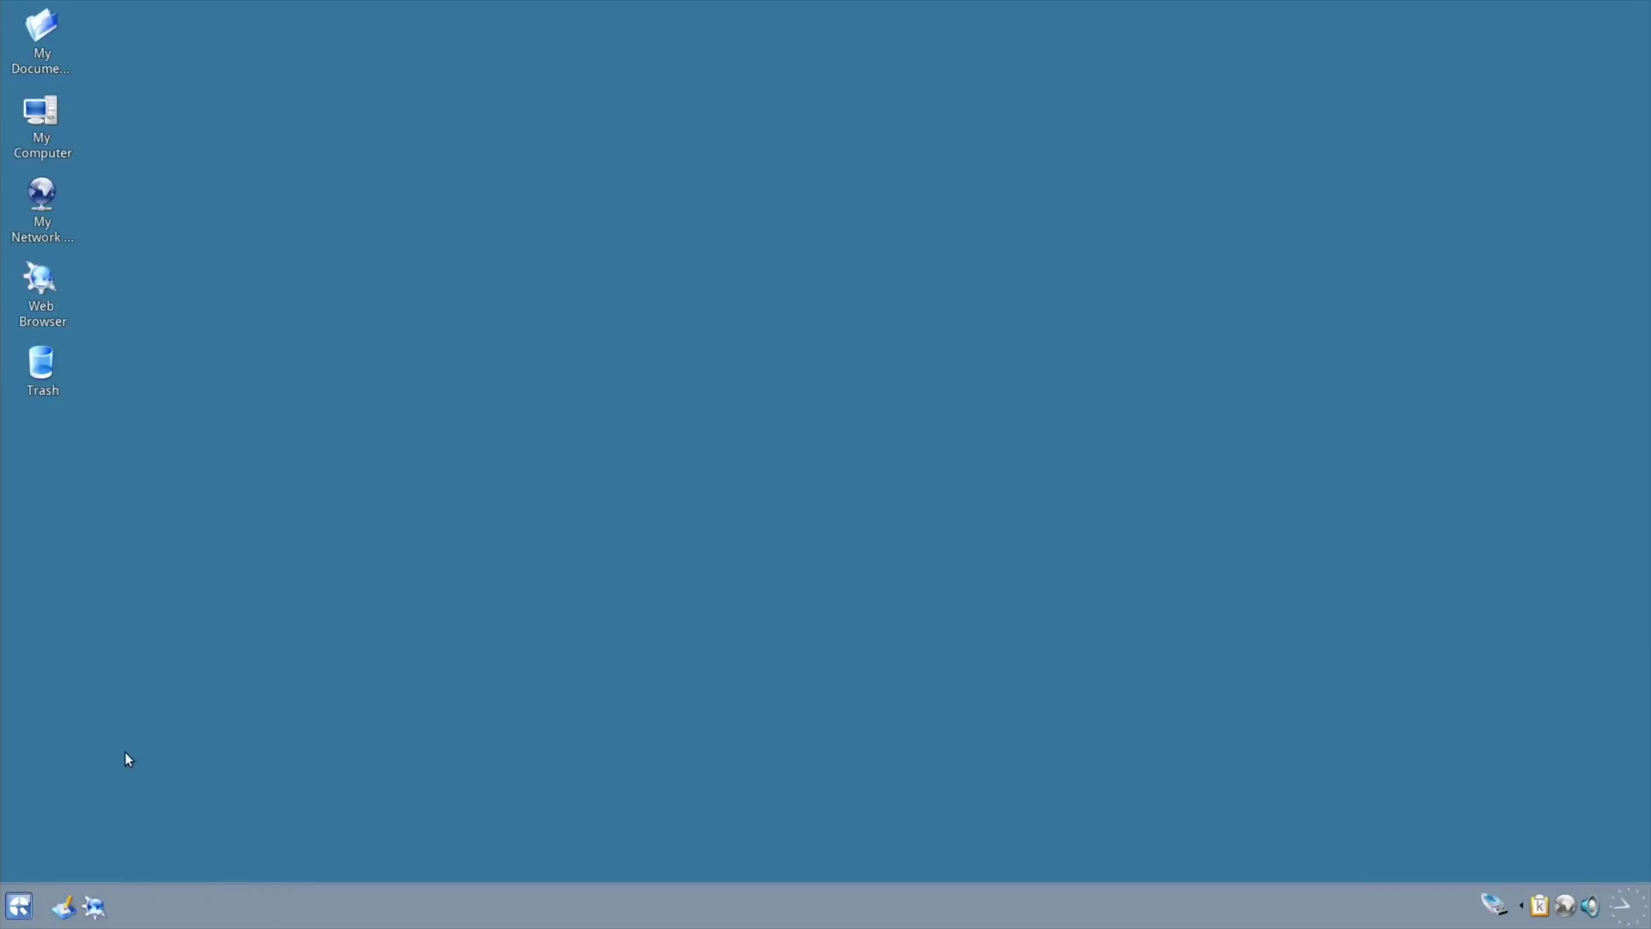
click(95, 907)
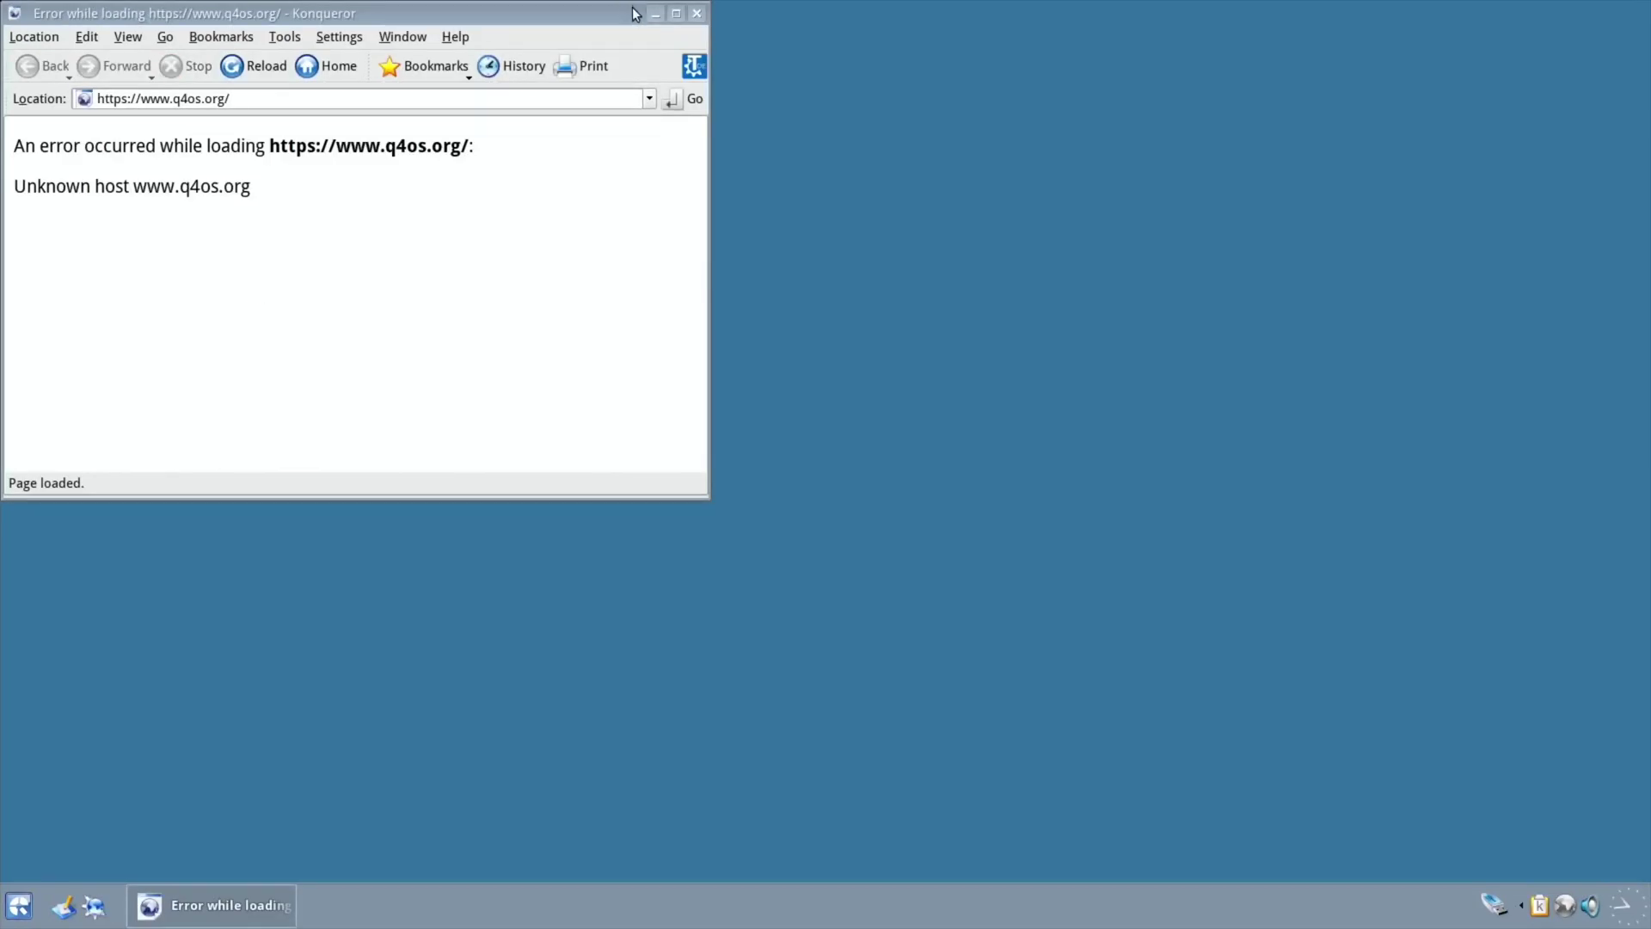
click(697, 14)
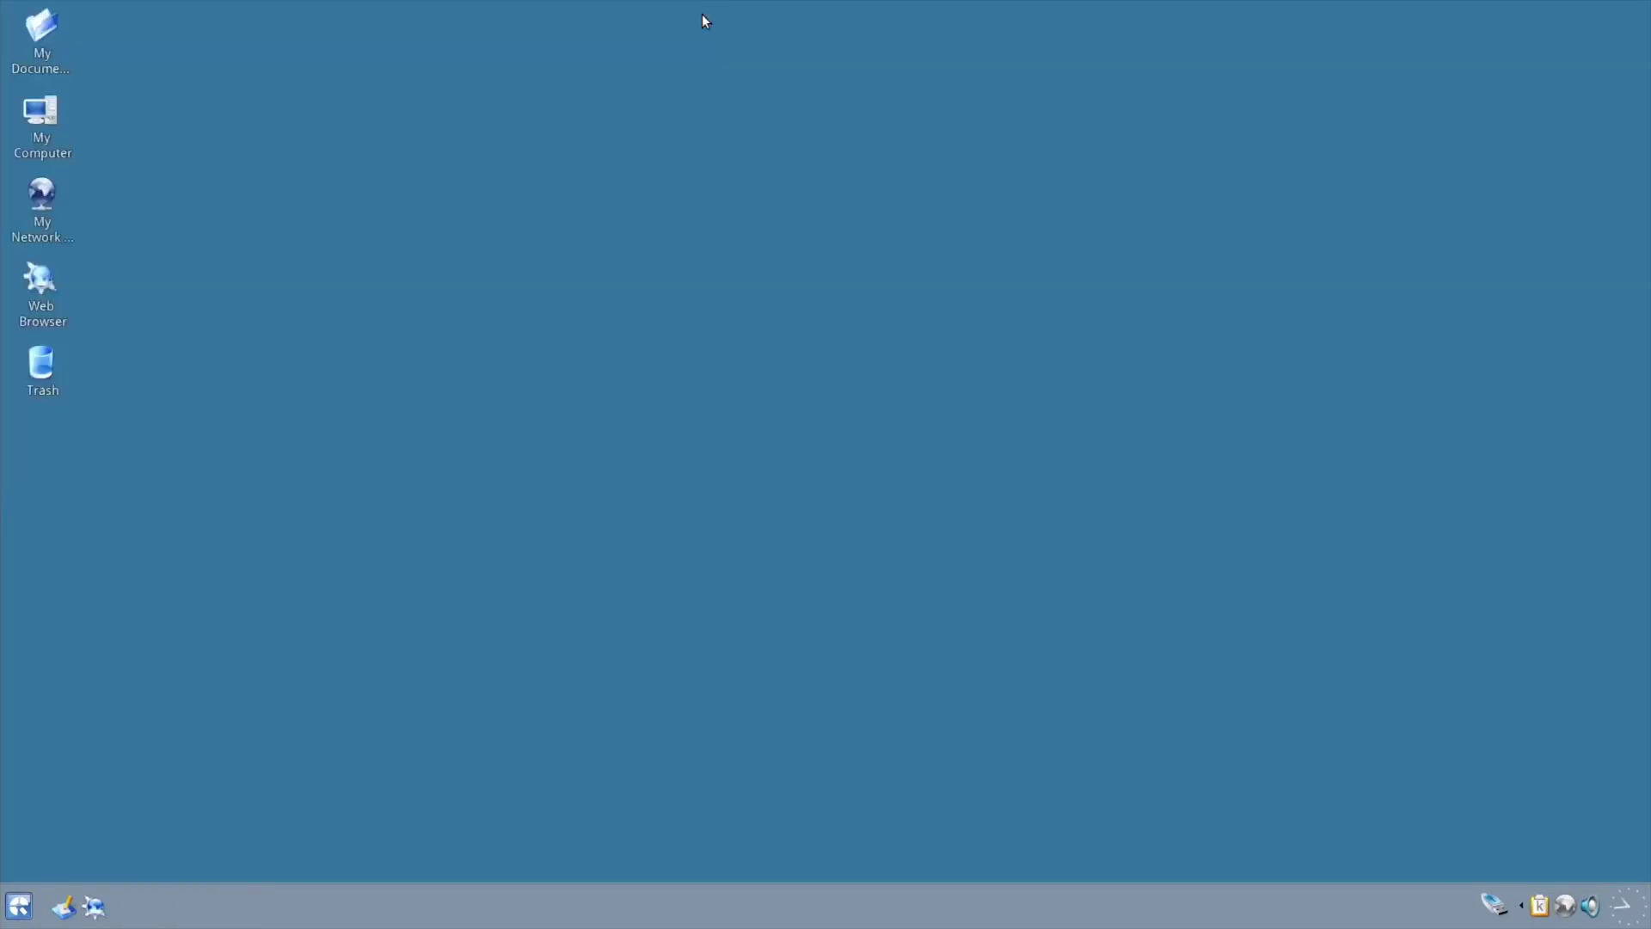
Connect to the available wireless network from the network tray menu
click(1566, 910)
mouse_move(1377, 779)
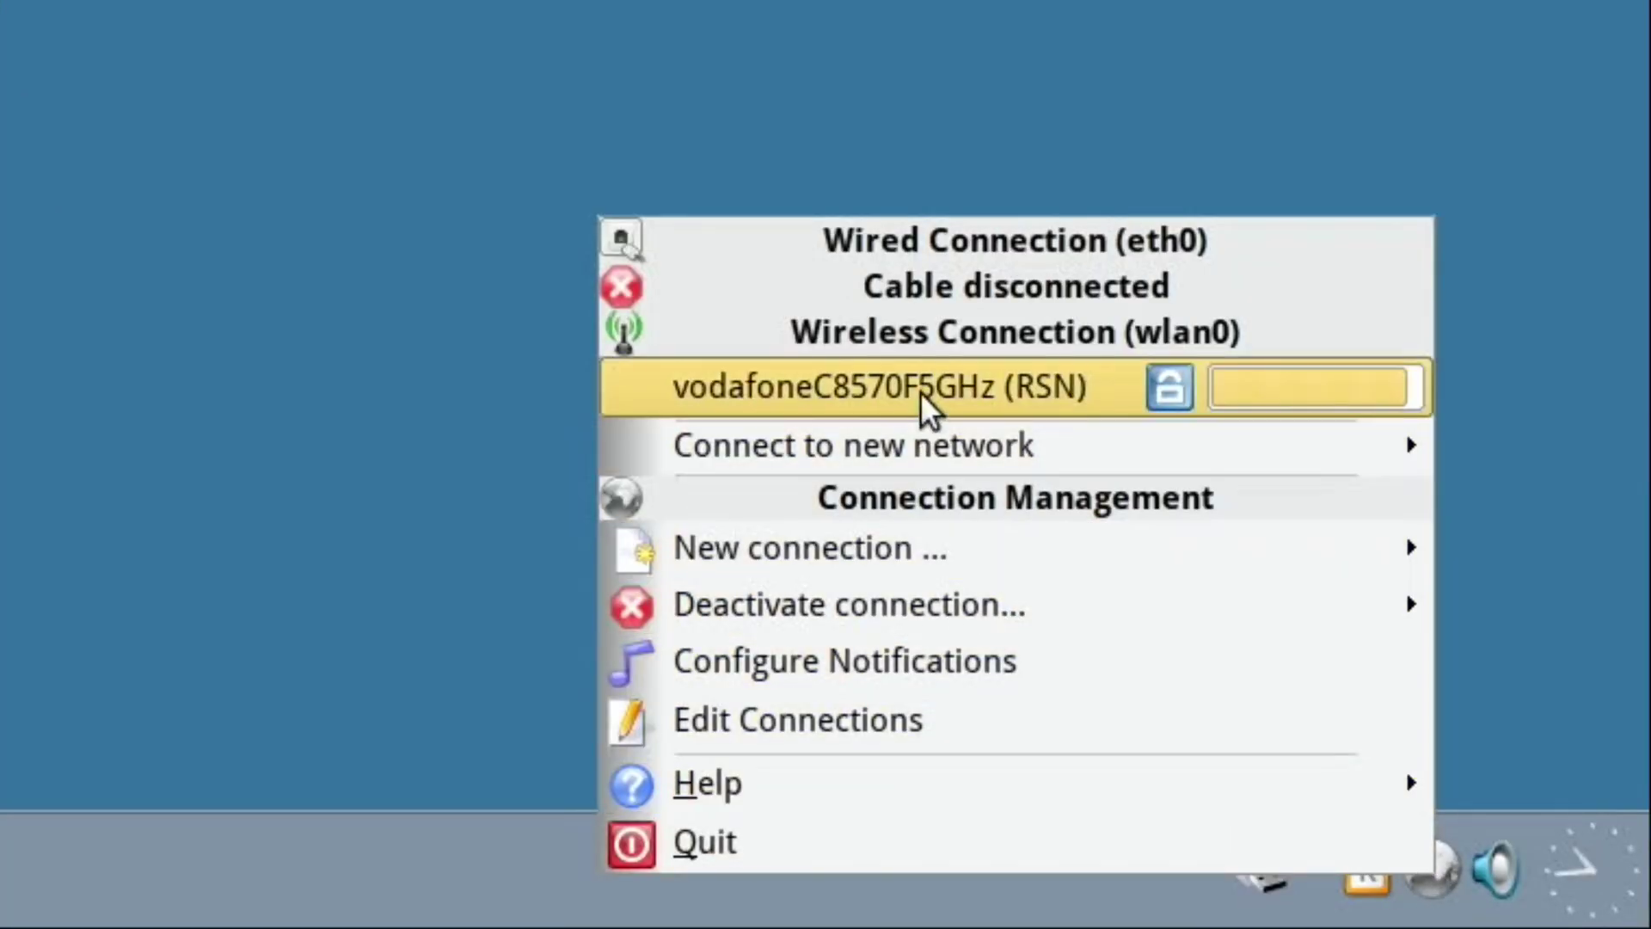
click(928, 404)
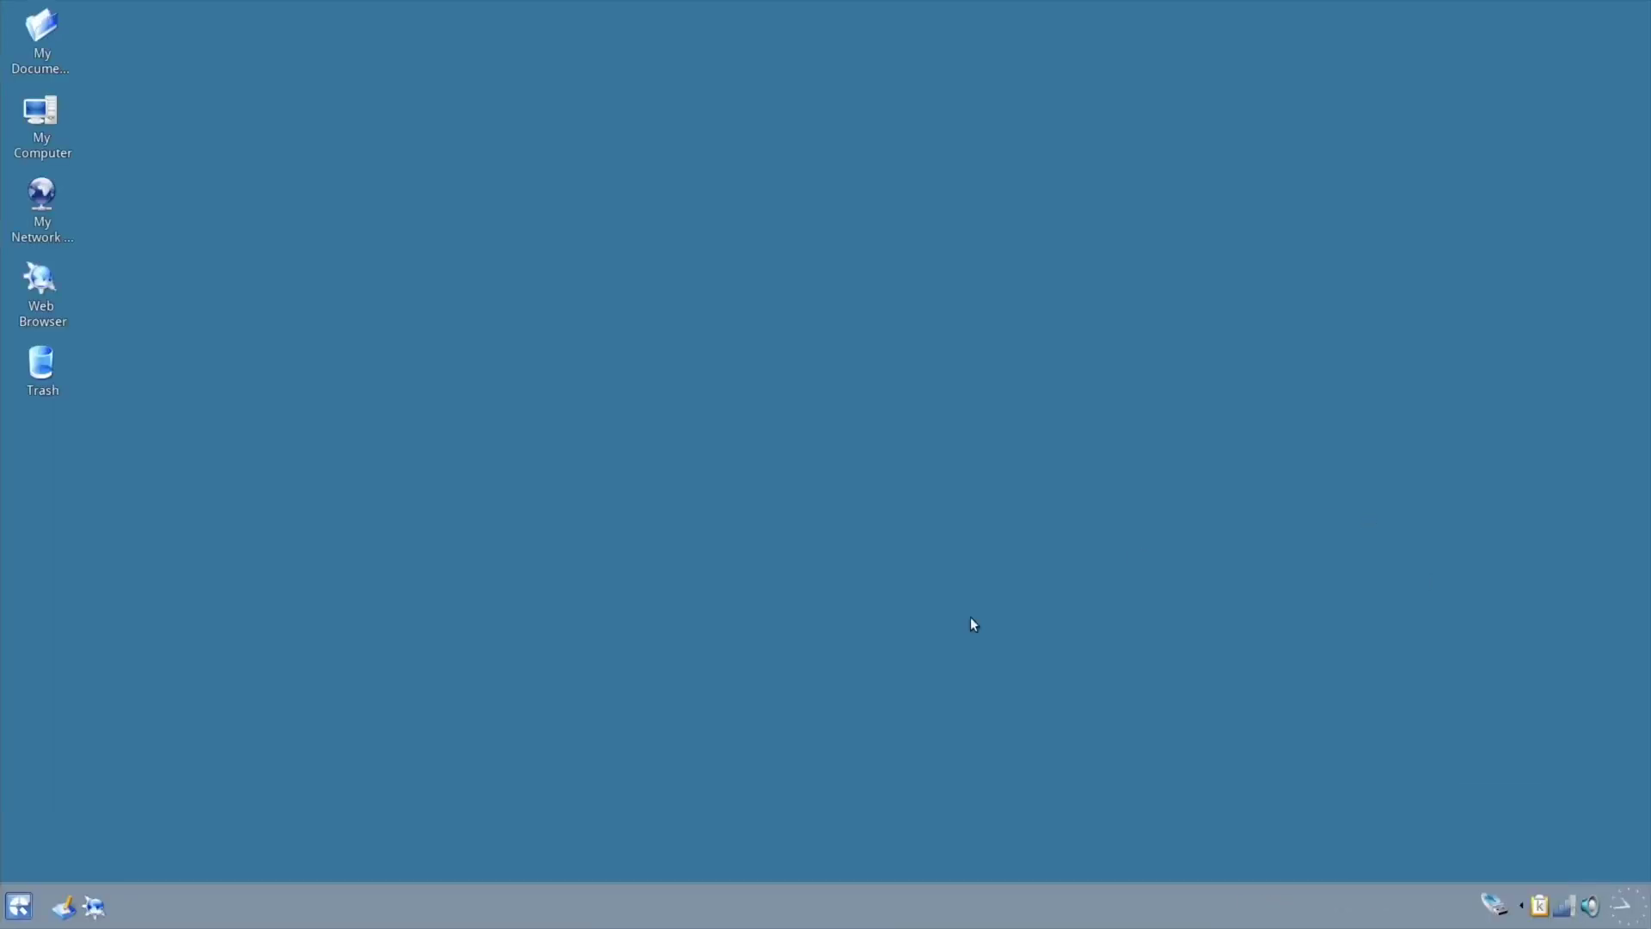
Launch the web browser, accept the Chromium install offer, and dismiss the install-wizard warning
click(94, 905)
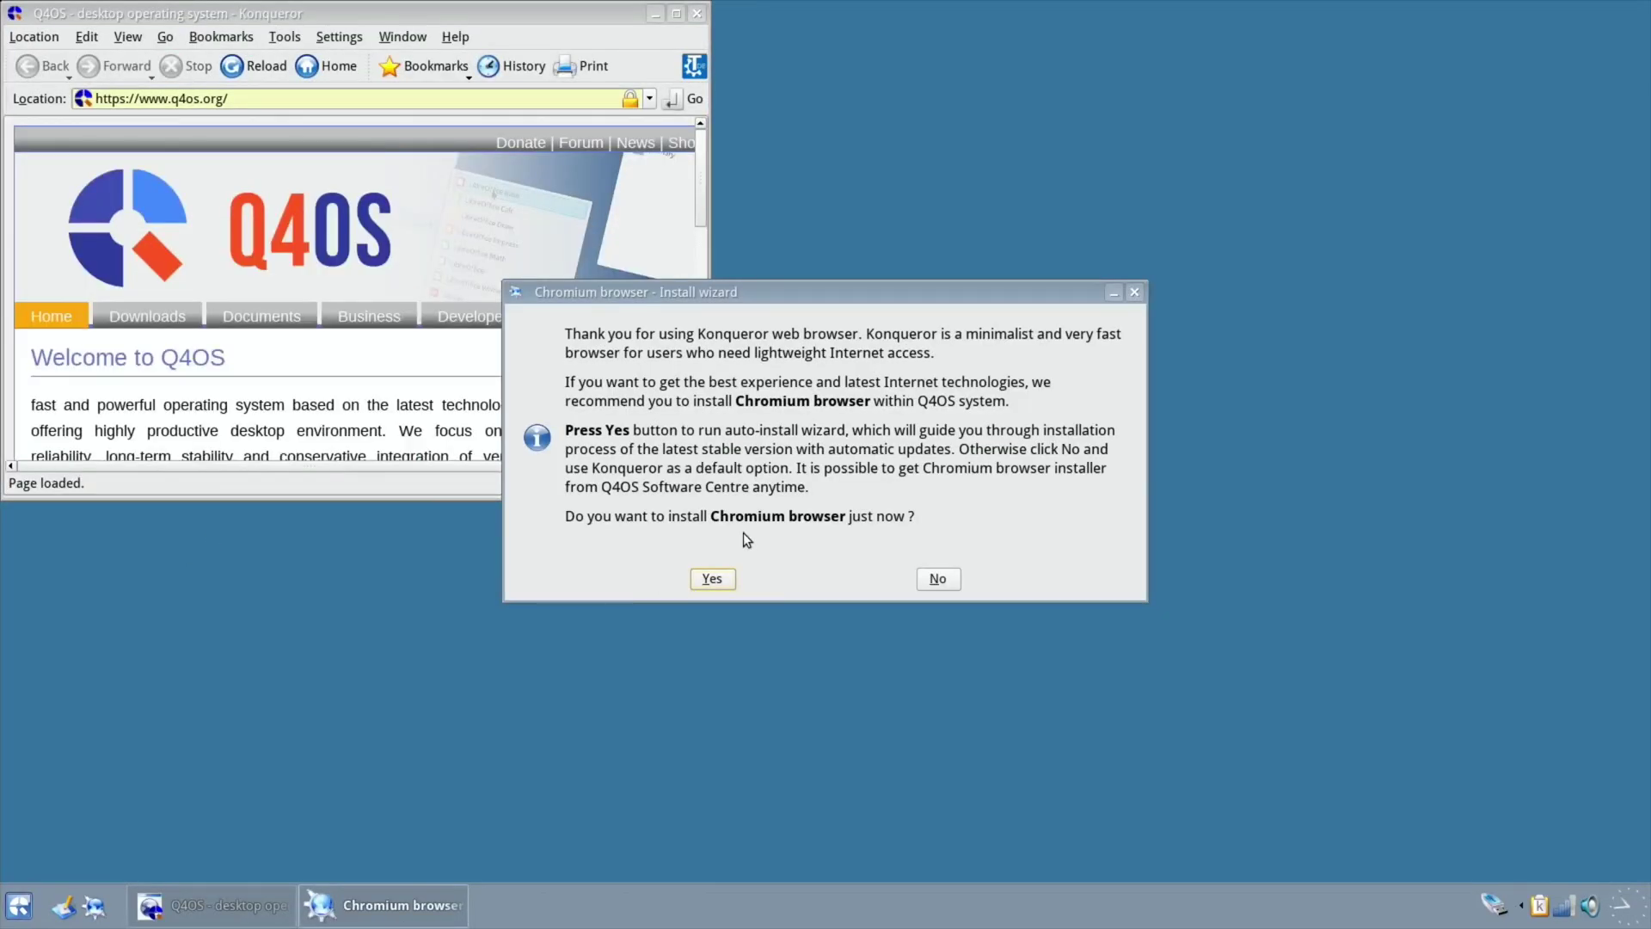
click(711, 579)
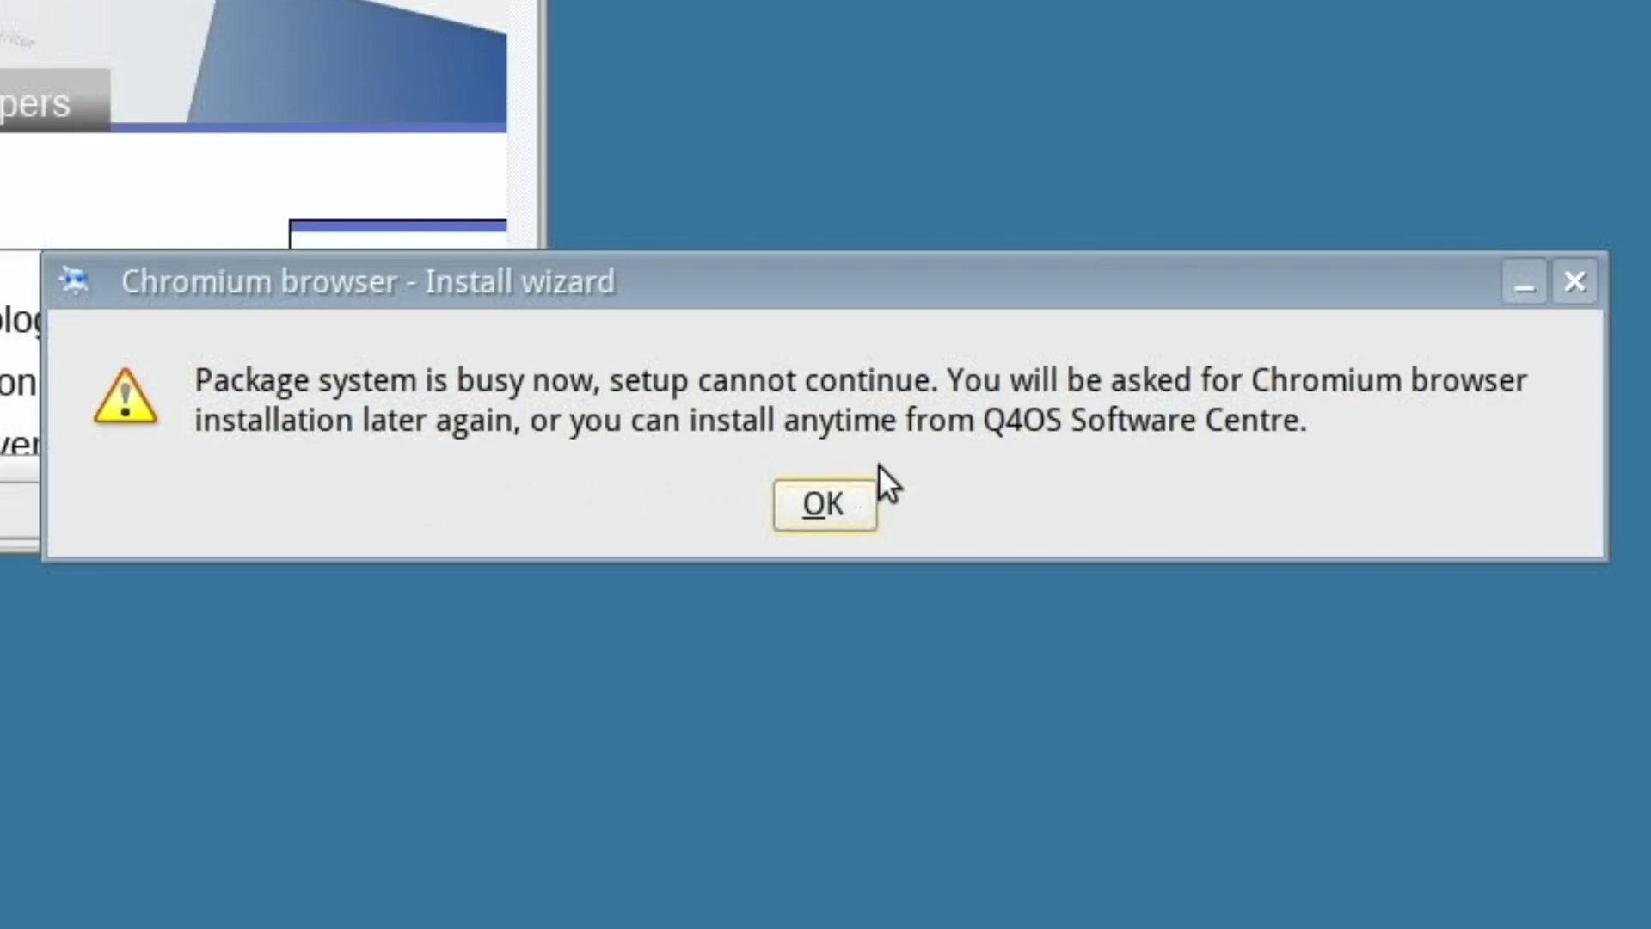
click(817, 505)
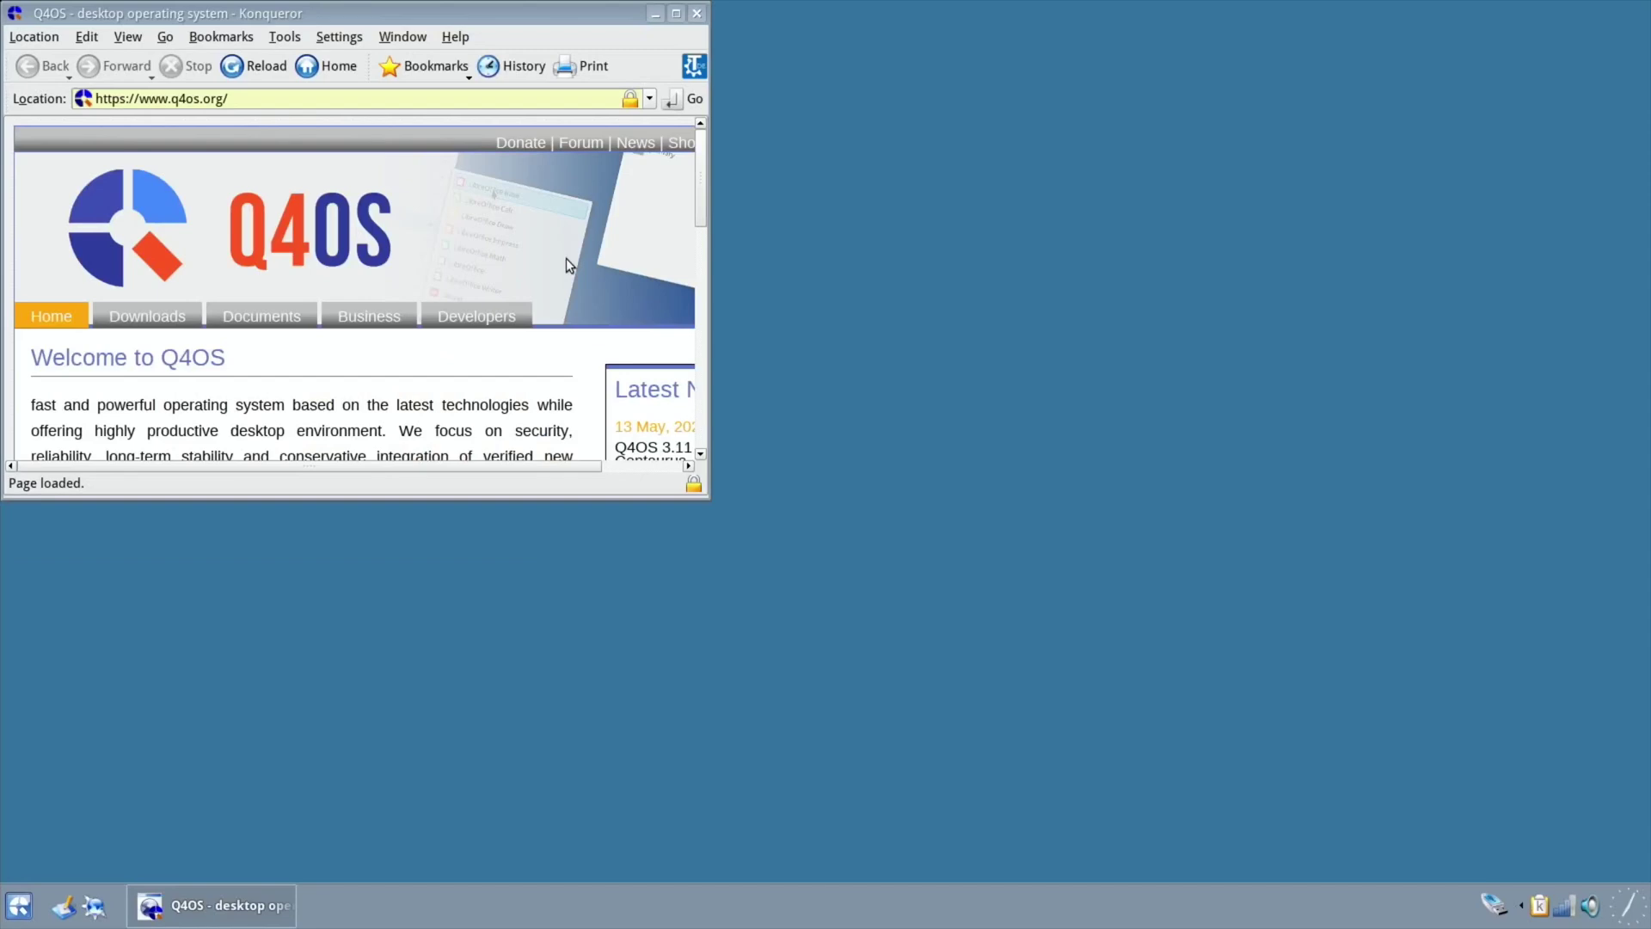
Maximize the browser and try the bare address 'bbc', which fails as unknown host
click(676, 13)
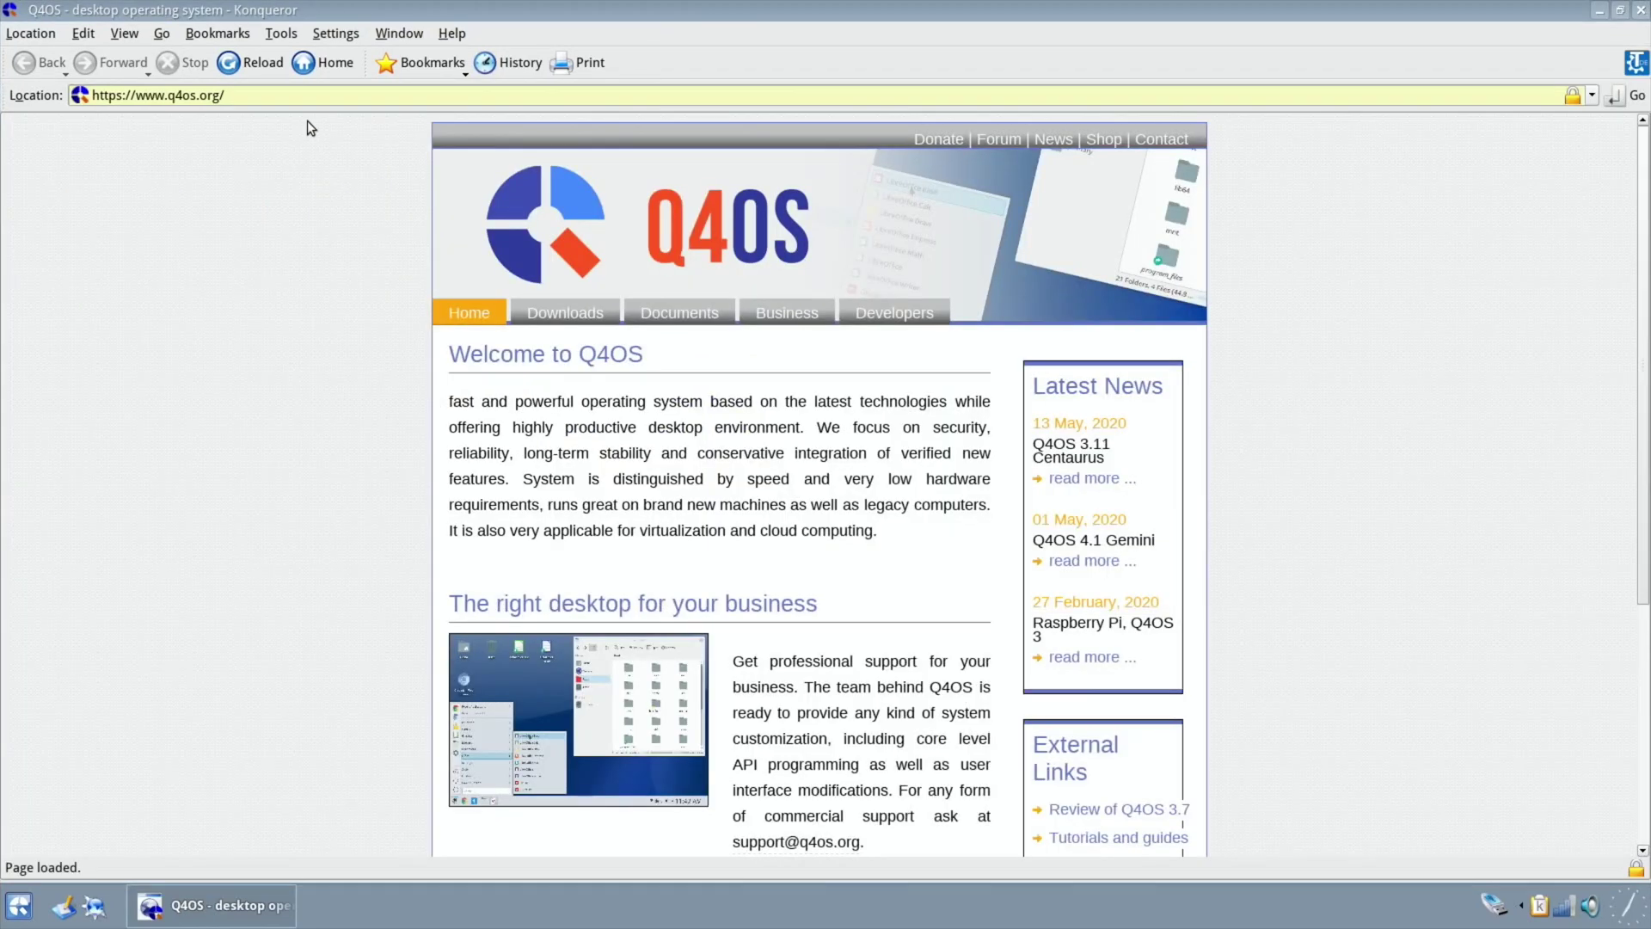
drag(236, 96, 69, 100)
text(bbc)
key(Return)
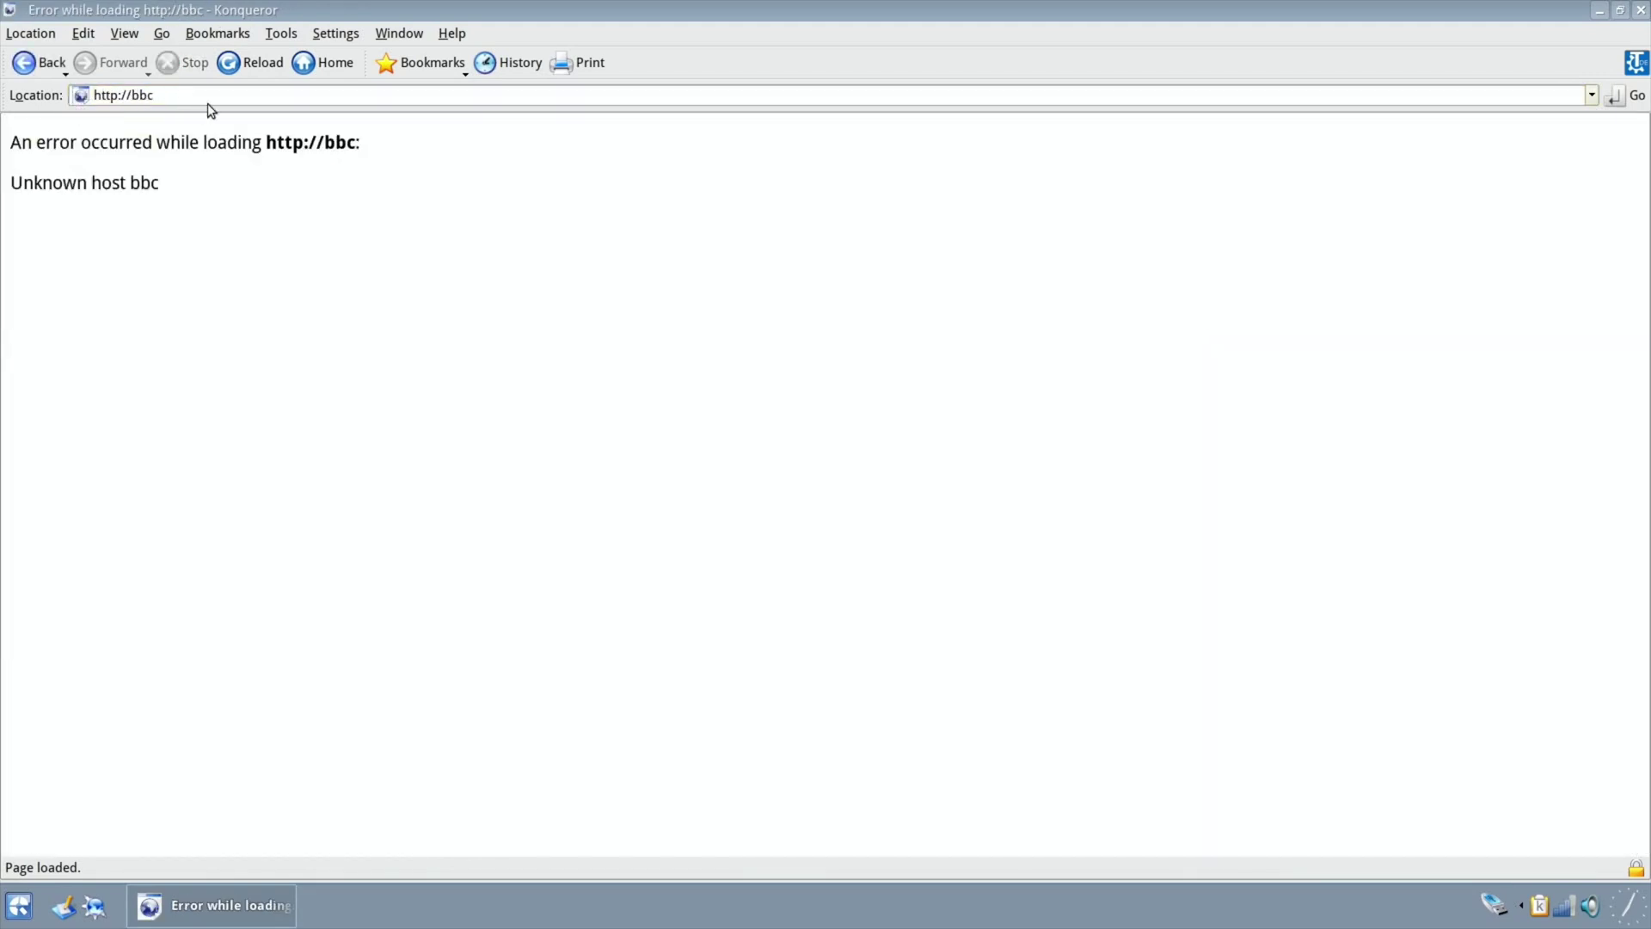
click(151, 101)
text(www.google.co.uk)
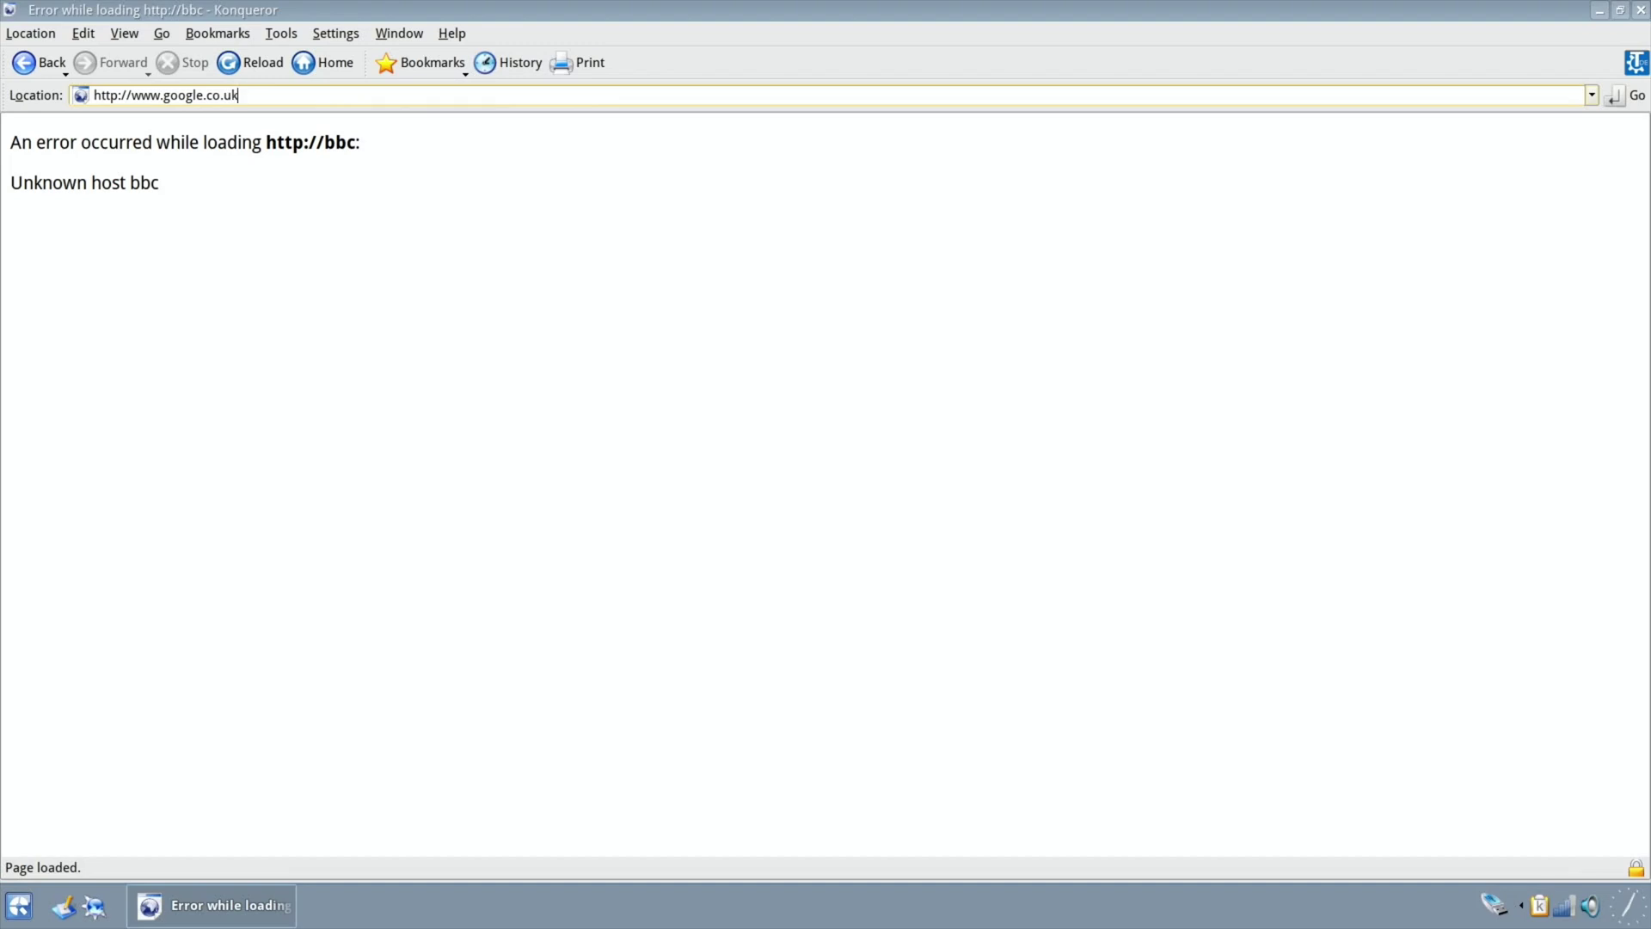
key(Return)
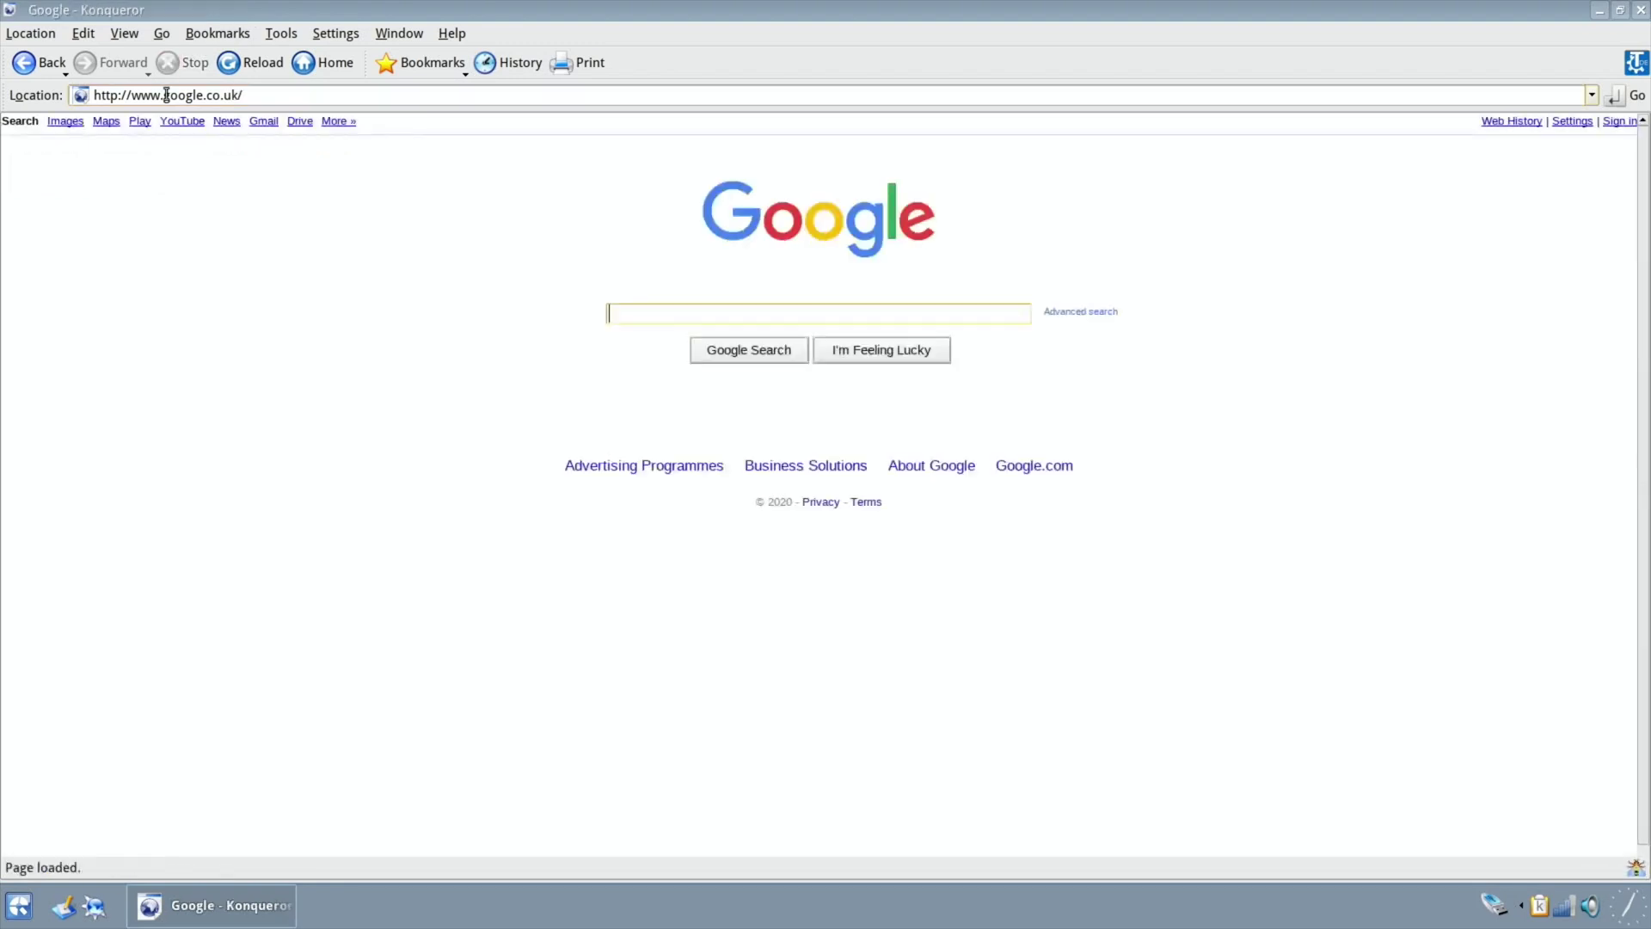
text(bbc)
key(Return)
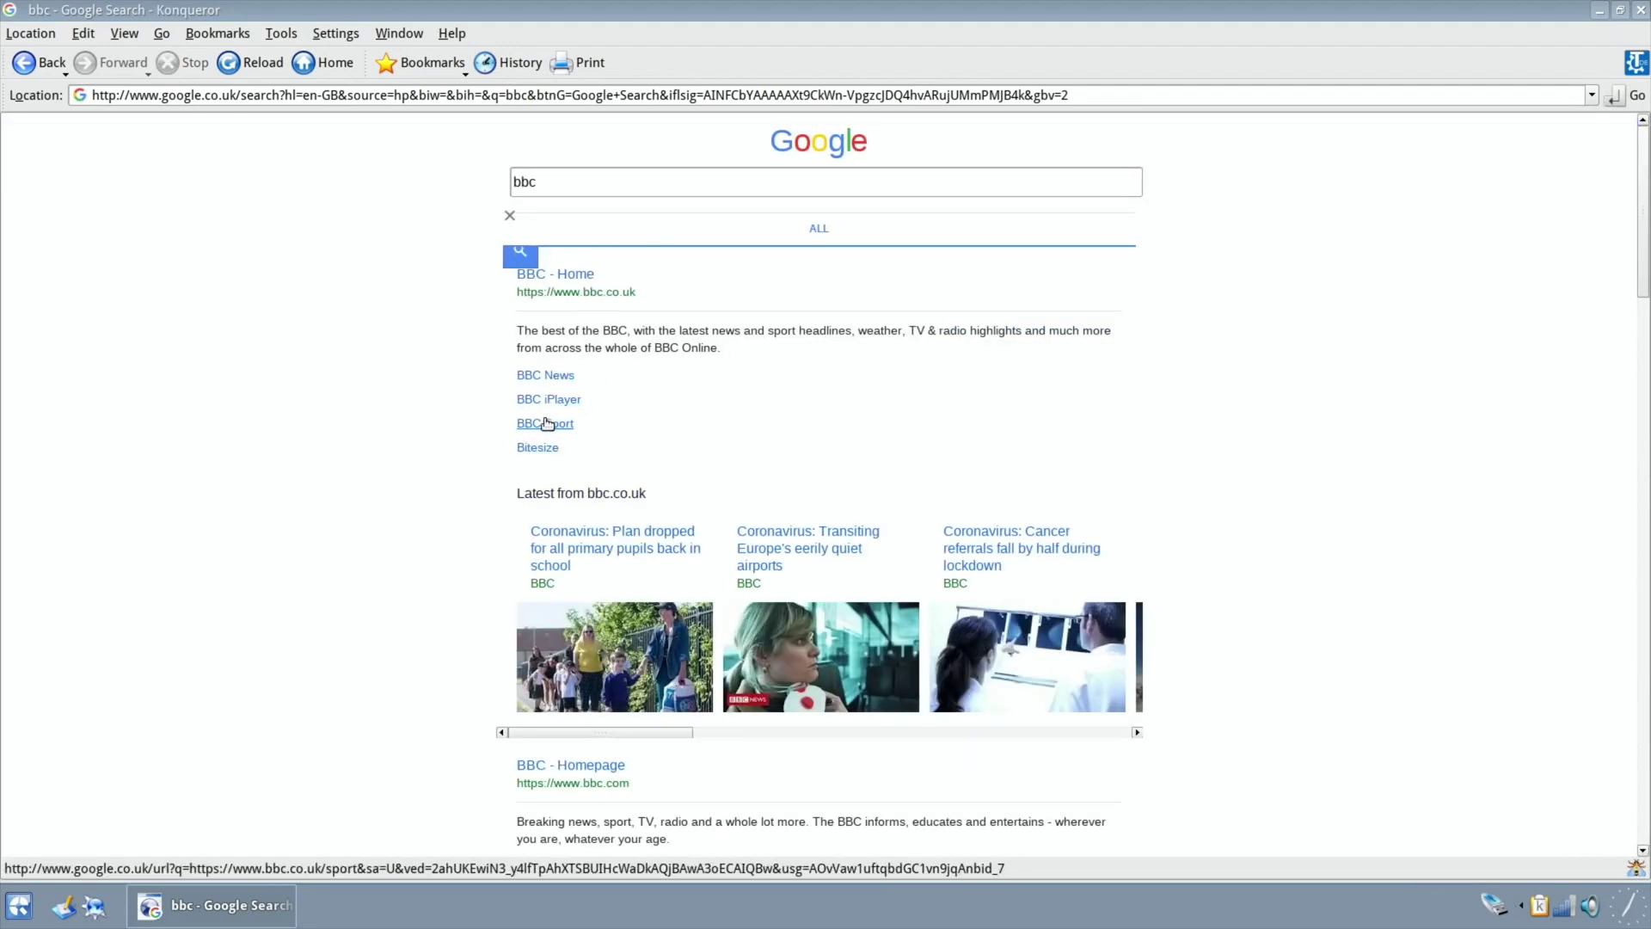
click(544, 765)
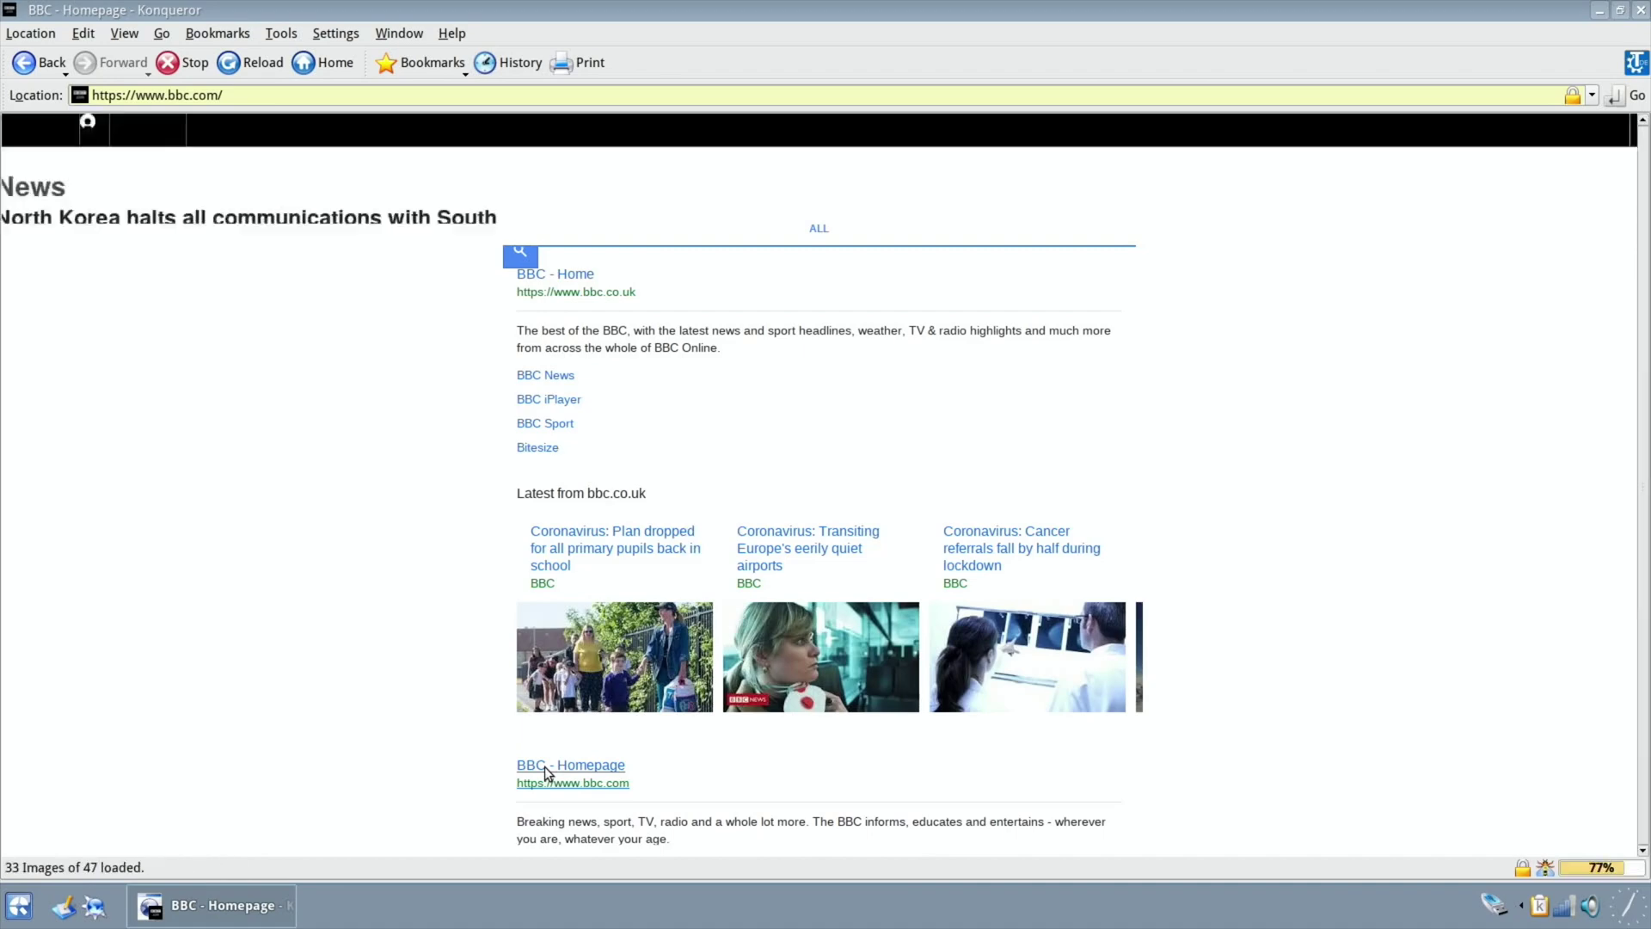
scroll(384, 549, down, 5)
scroll(383, 549, down, 20)
scroll(384, 549, up, 20)
scroll(124, 435, down, 20)
scroll(124, 435, up, 20)
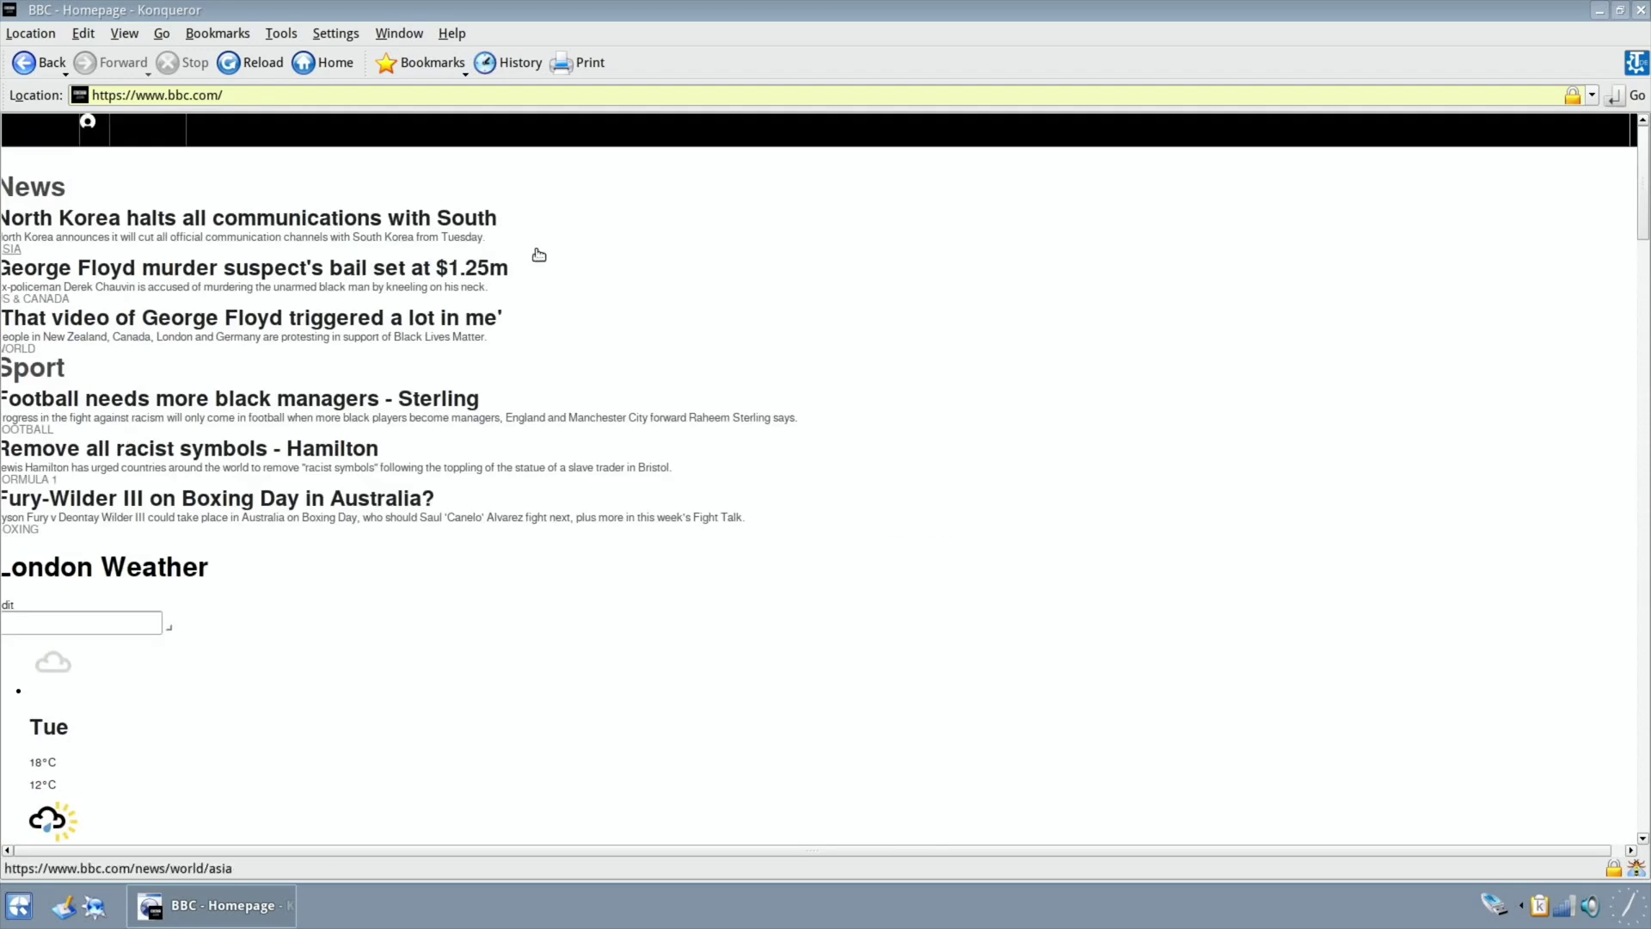
Close the BBC browser window and launch Install Applications from the start menu's Control panel
click(1641, 15)
click(12, 908)
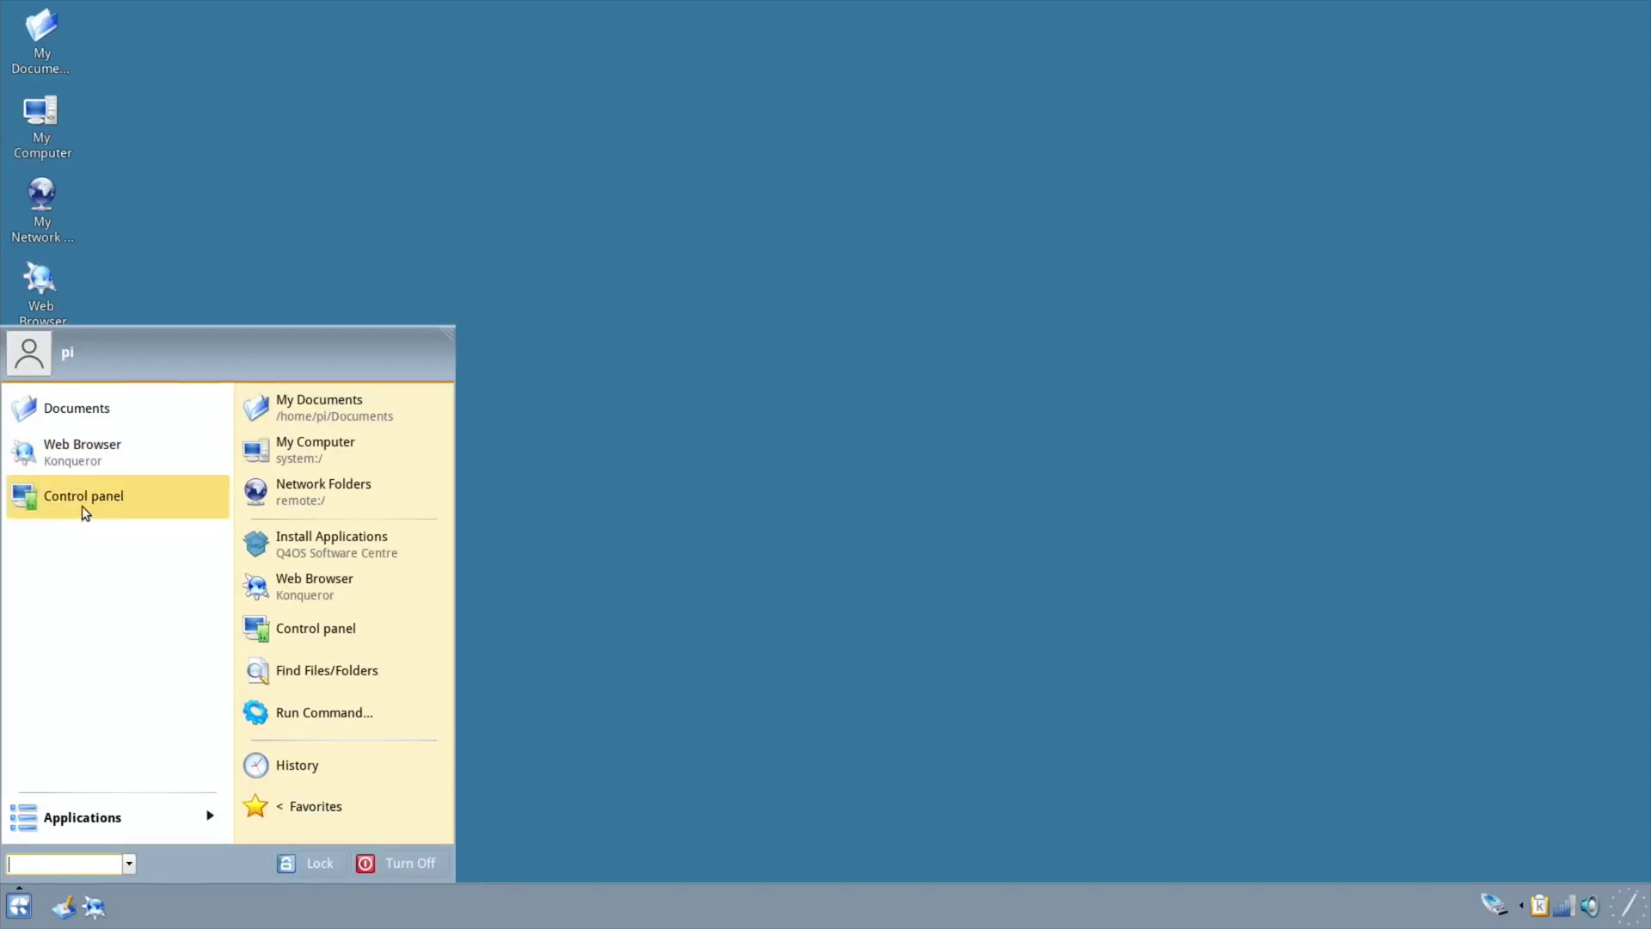
click(82, 507)
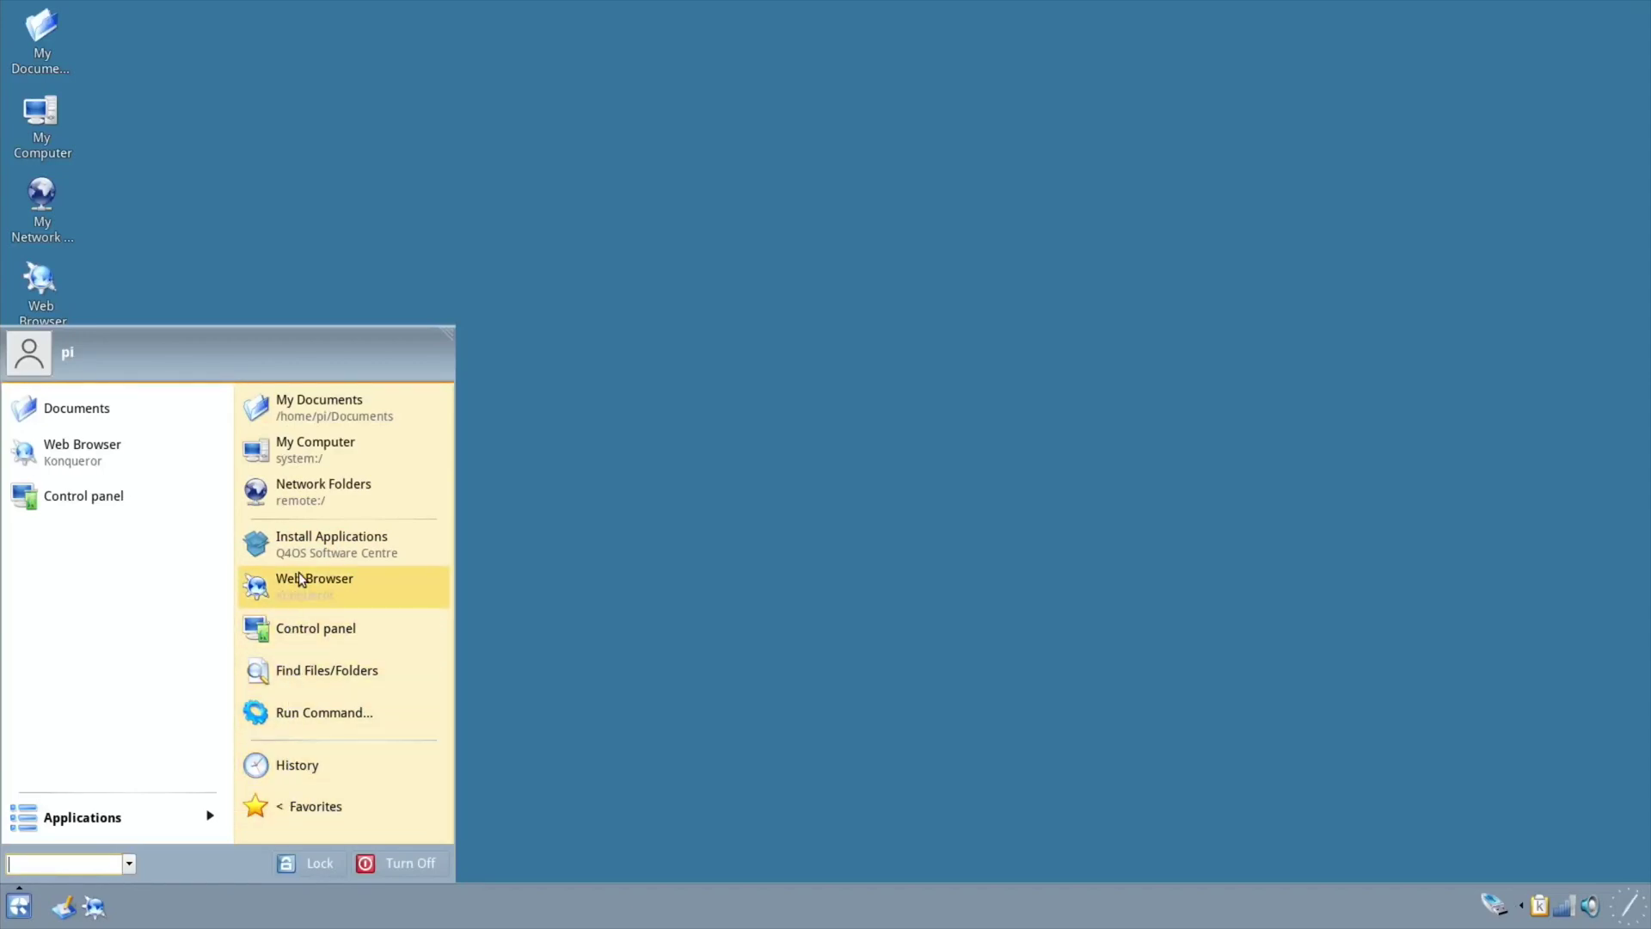
click(307, 544)
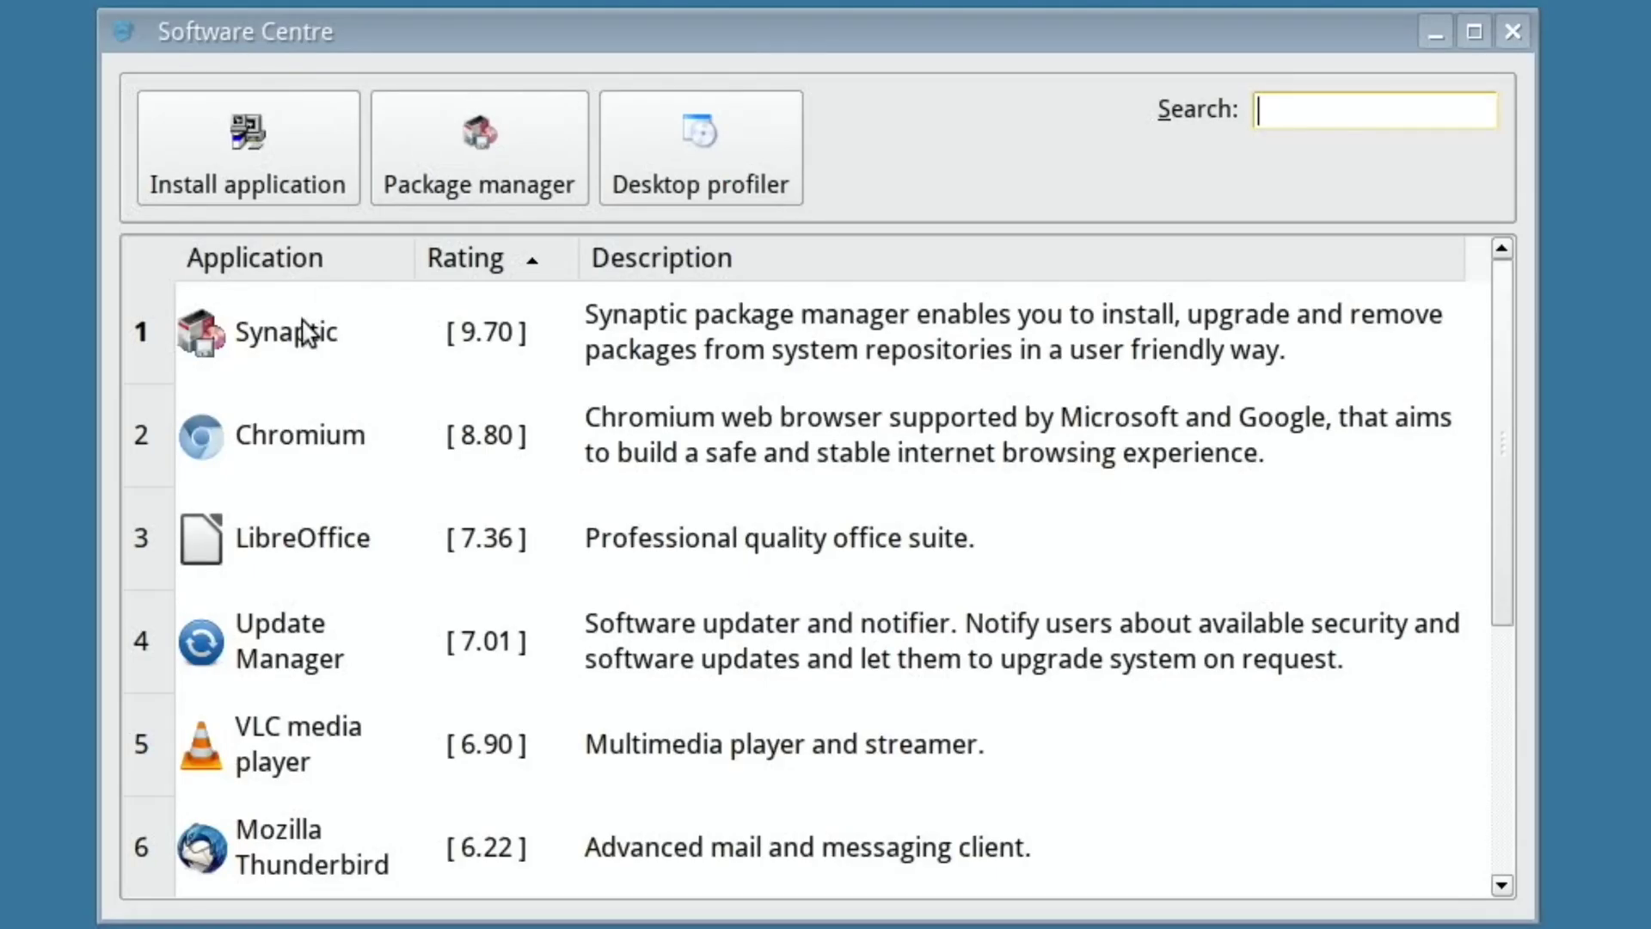
Try installing Chromium and dismiss the desktop-profile recommendation
click(303, 410)
click(261, 122)
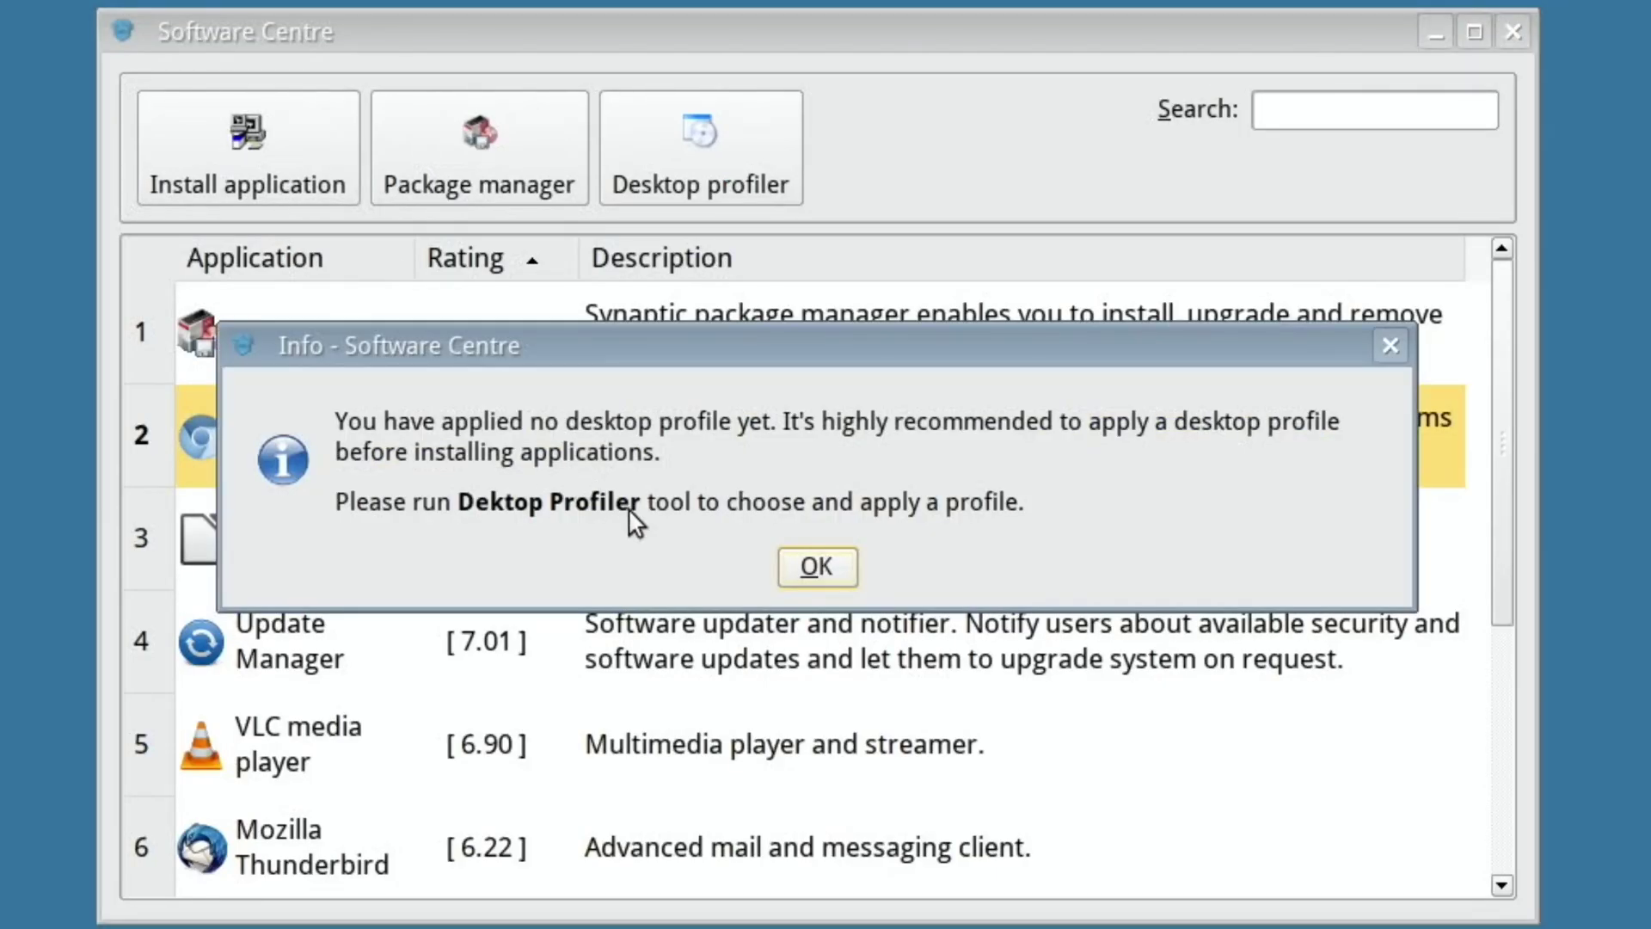
click(813, 564)
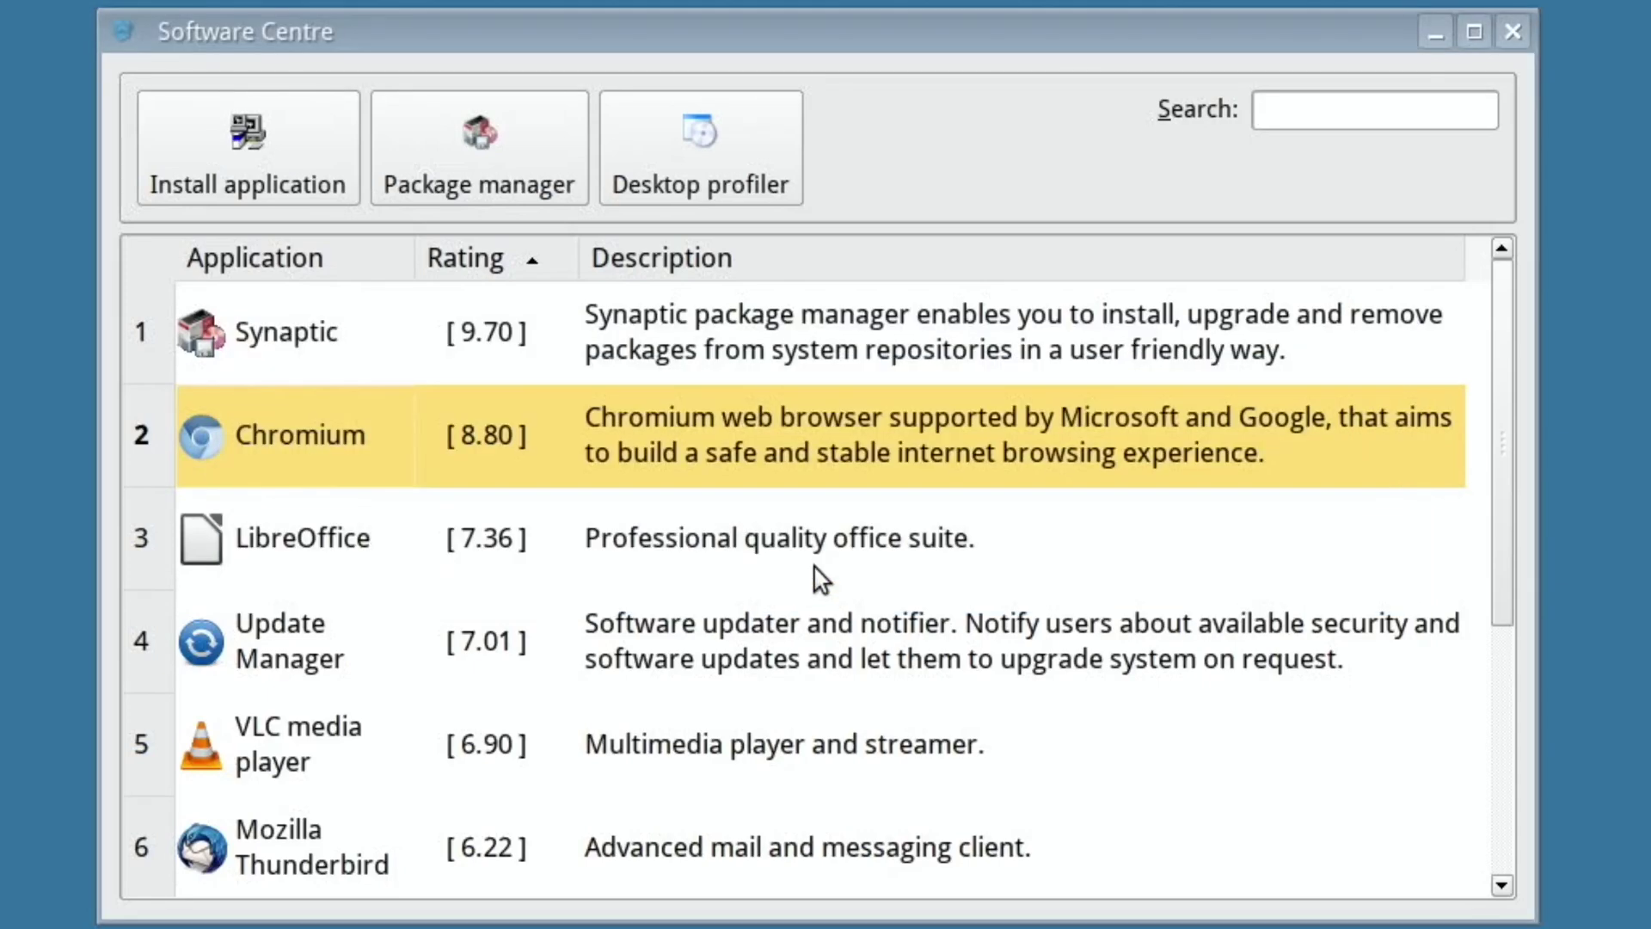
In the Desktop Profiler, try installing the Q4OS Desktop profile and dismiss the package-busy notice
click(714, 169)
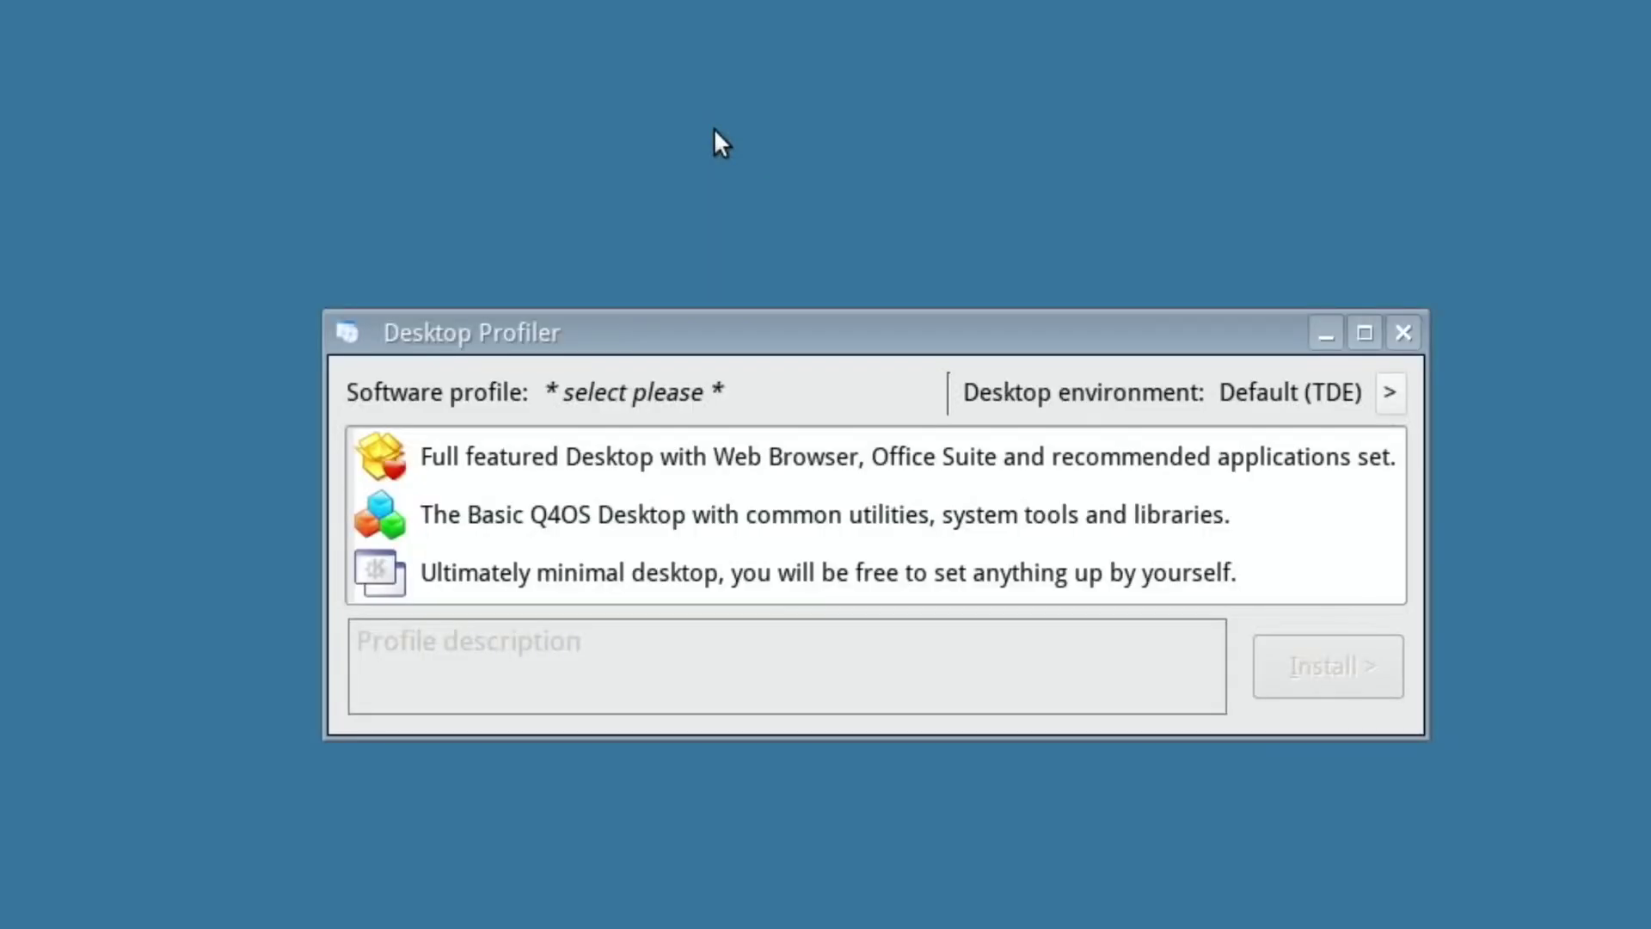
click(563, 576)
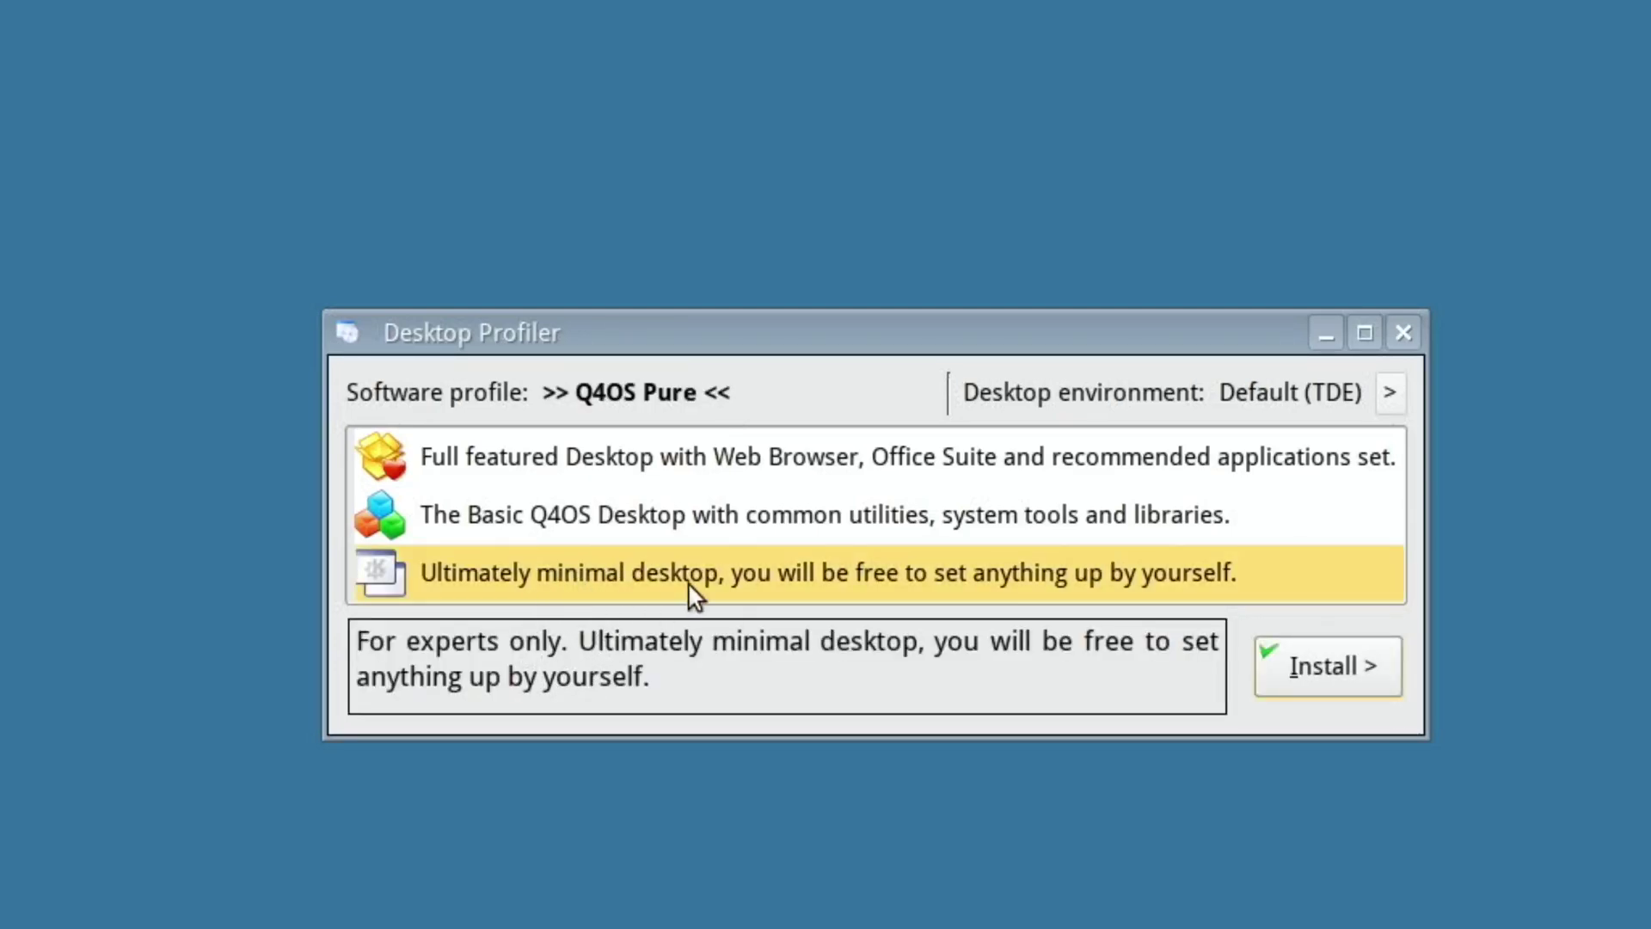
click(534, 460)
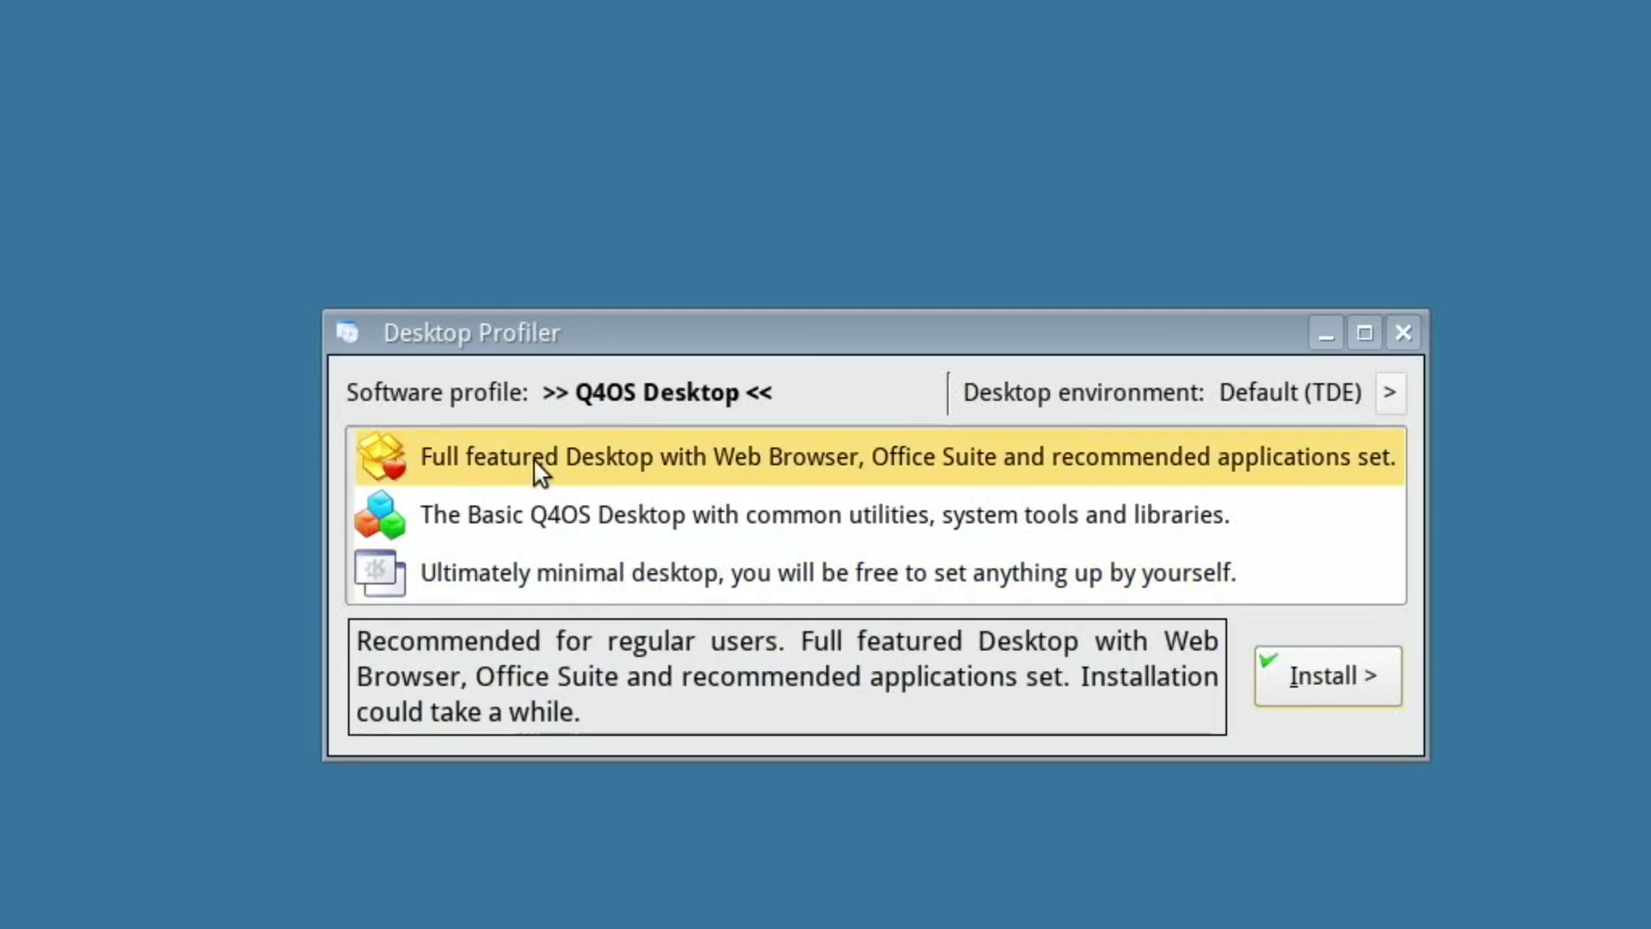
click(1293, 675)
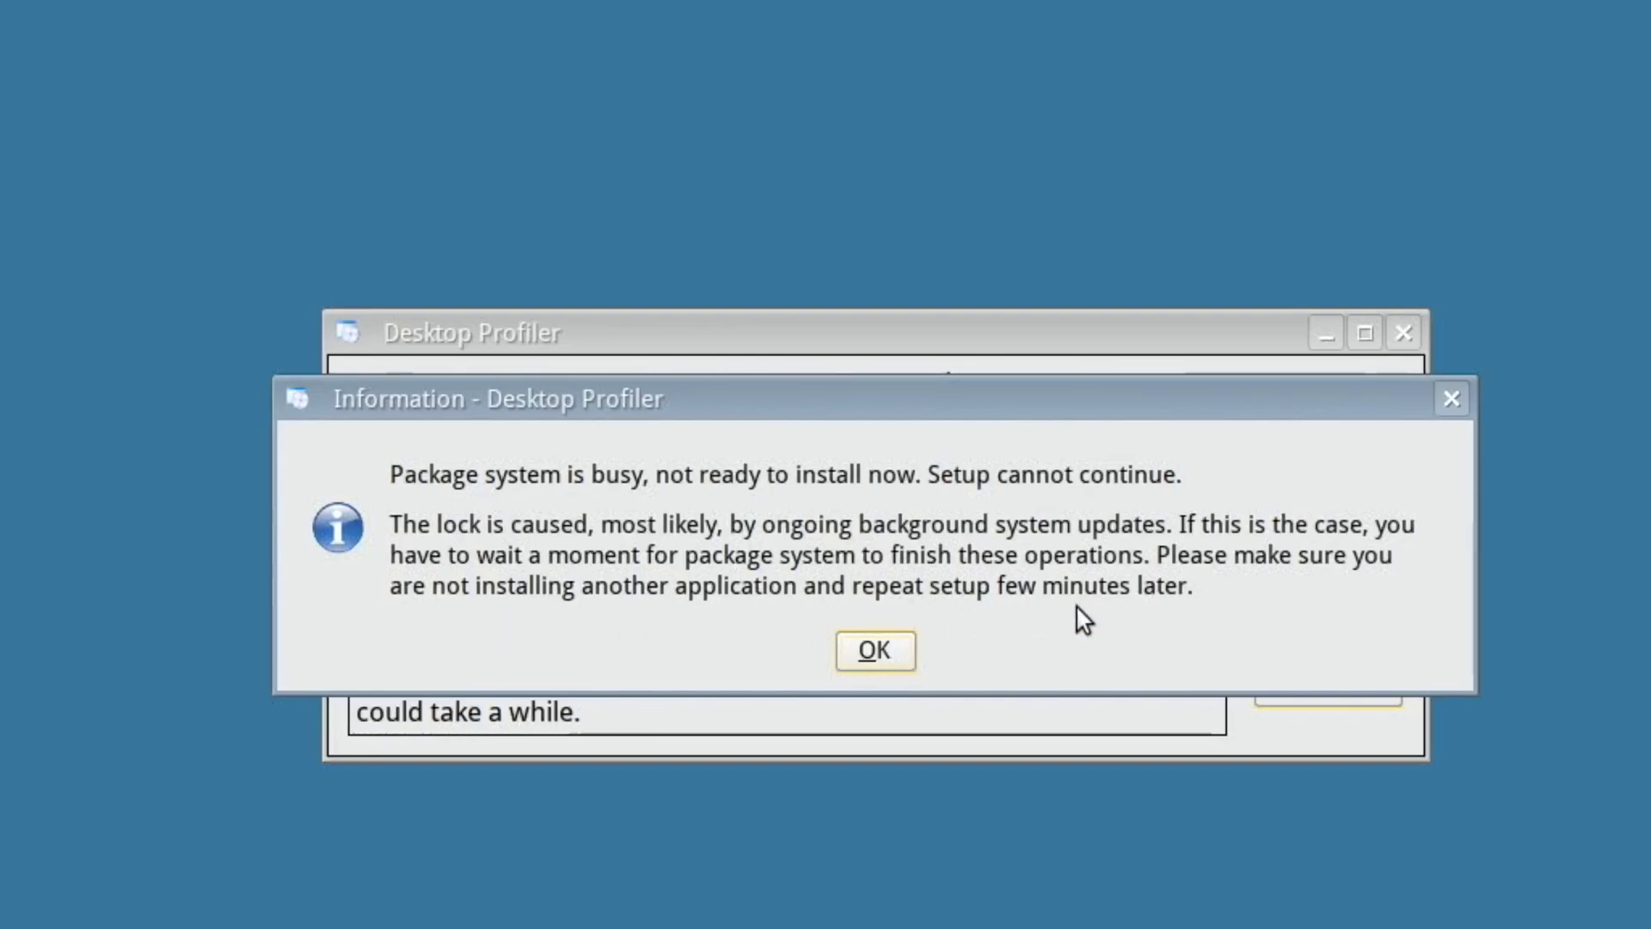
click(891, 650)
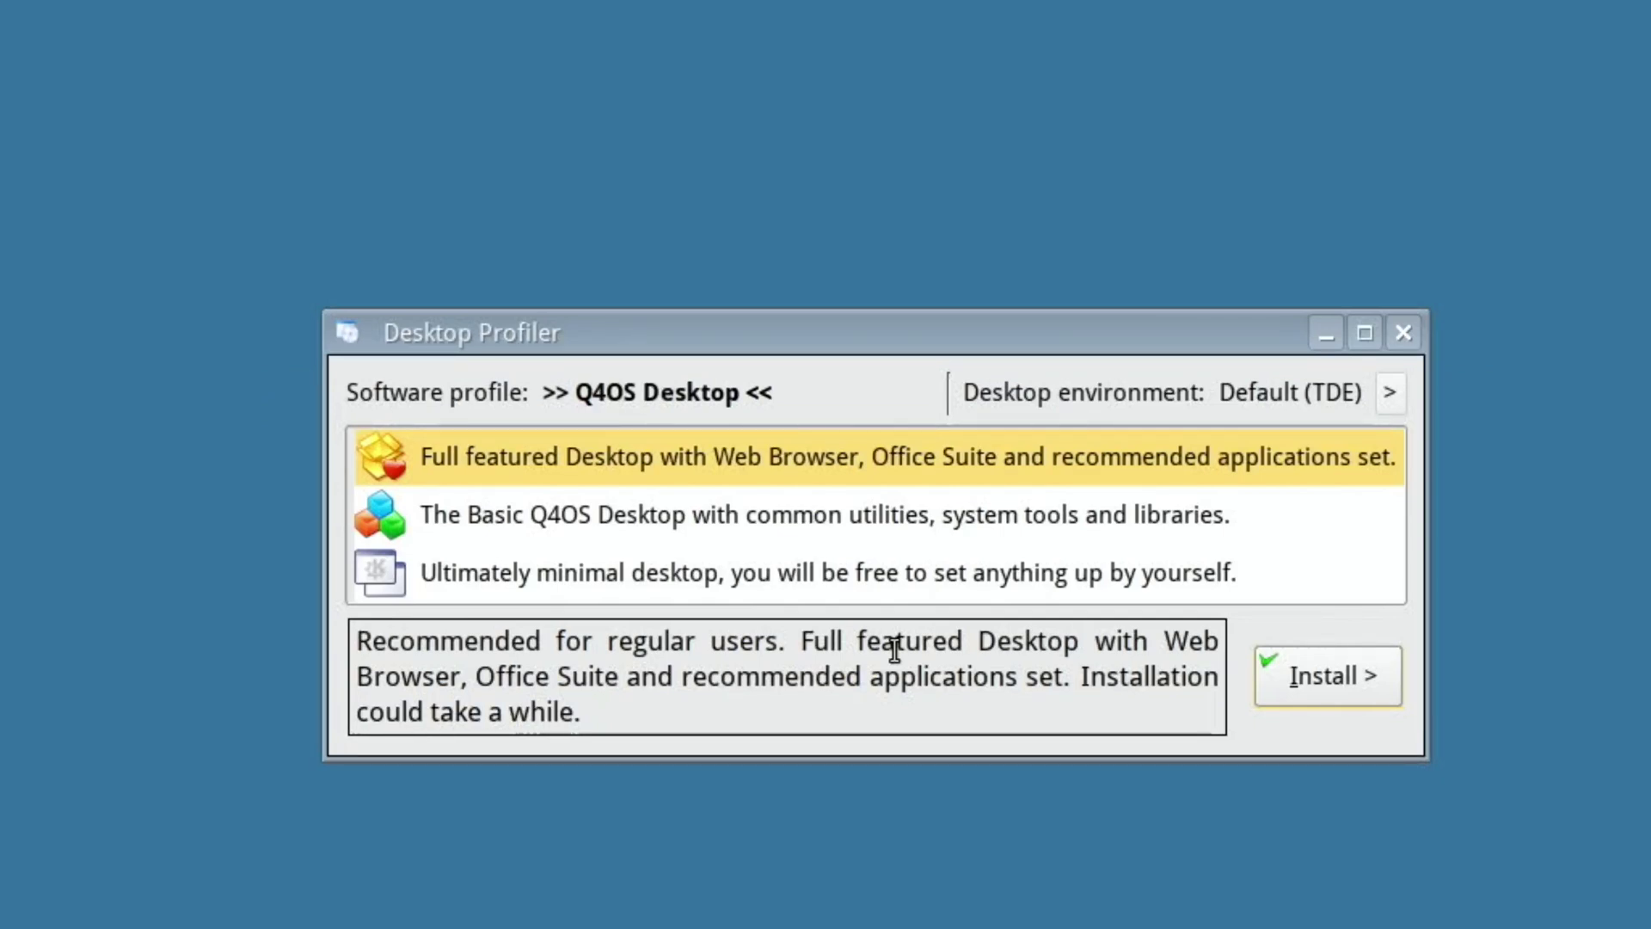
Cycle through the Basic, Pure and Desktop profiles, leaving Q4OS Desktop selected
click(593, 522)
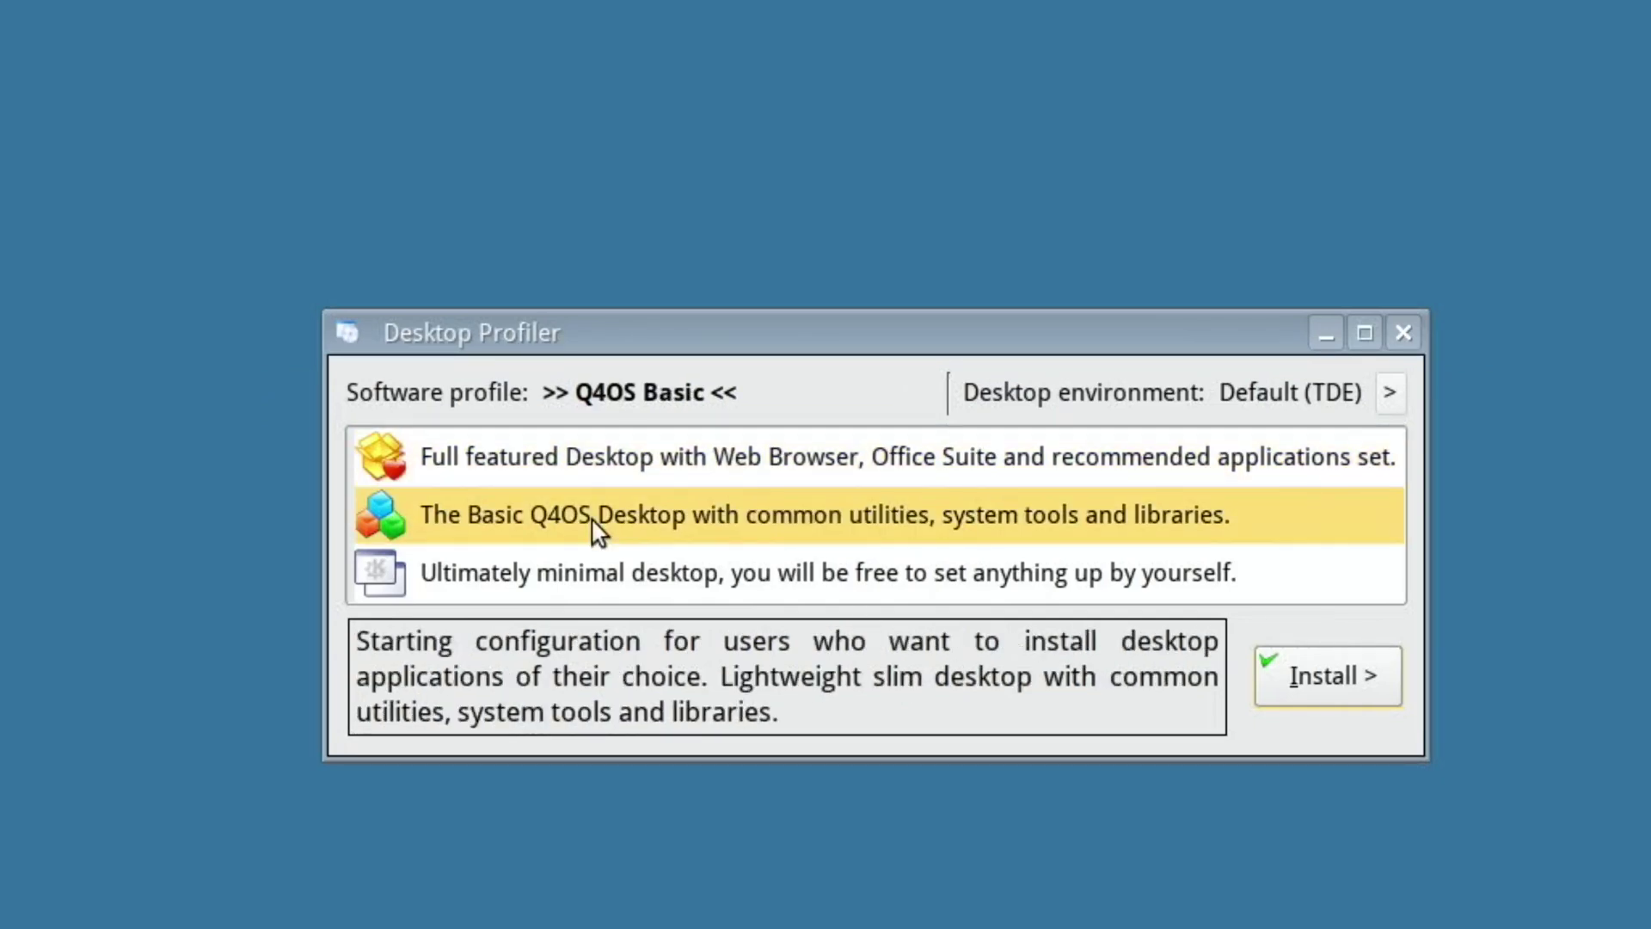
click(524, 572)
click(511, 522)
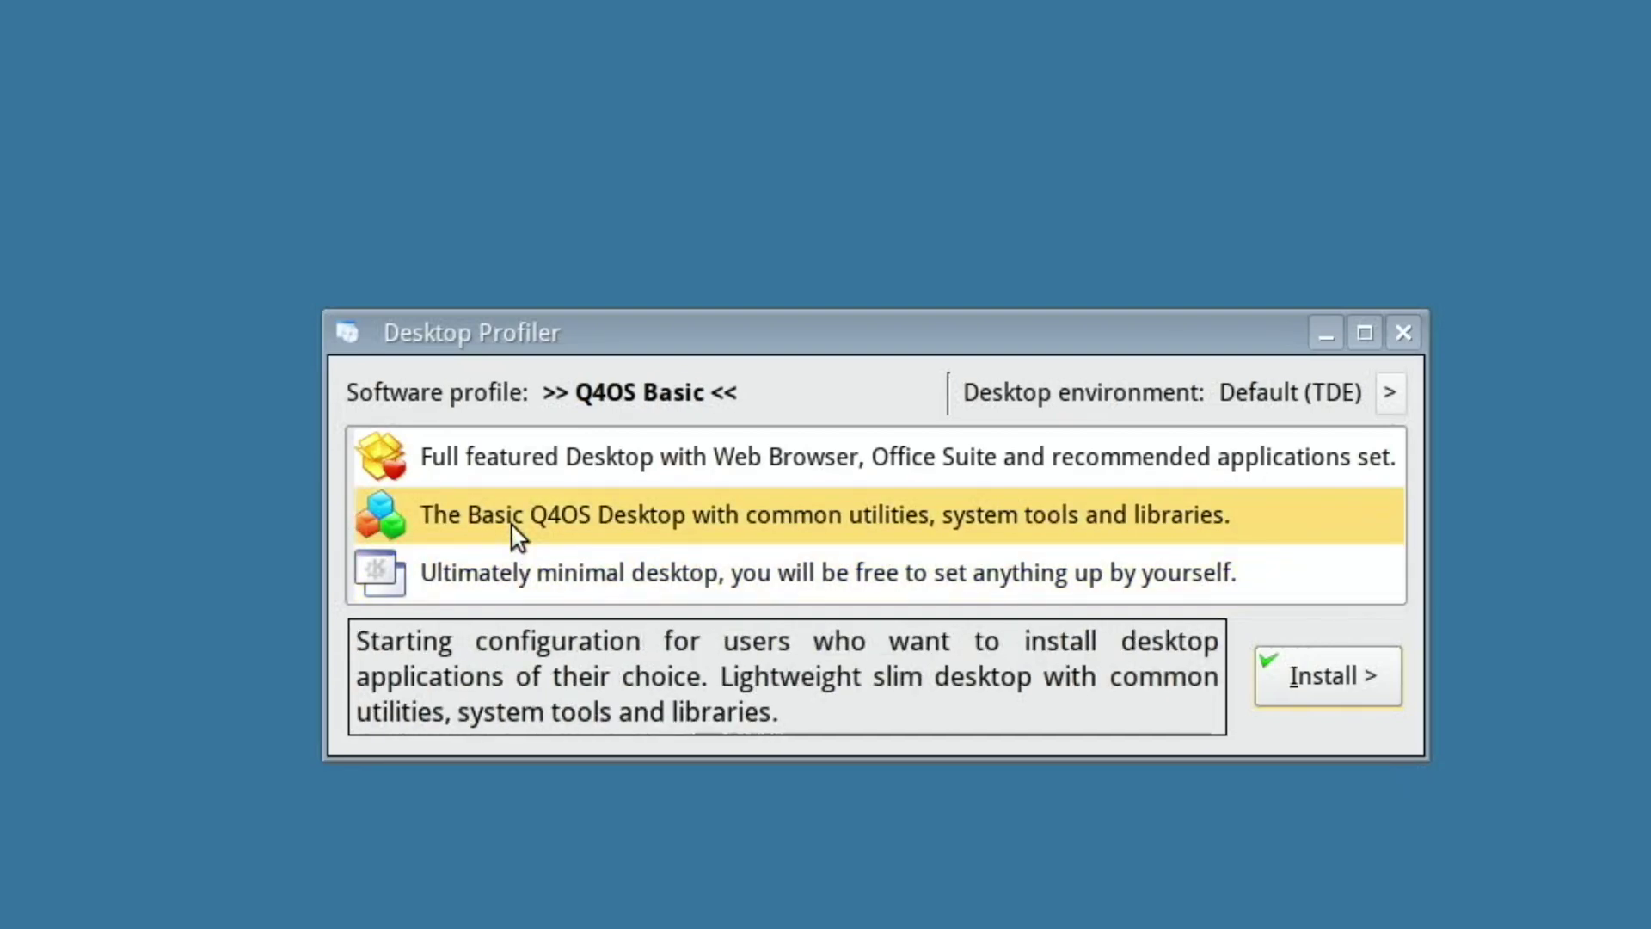
click(502, 465)
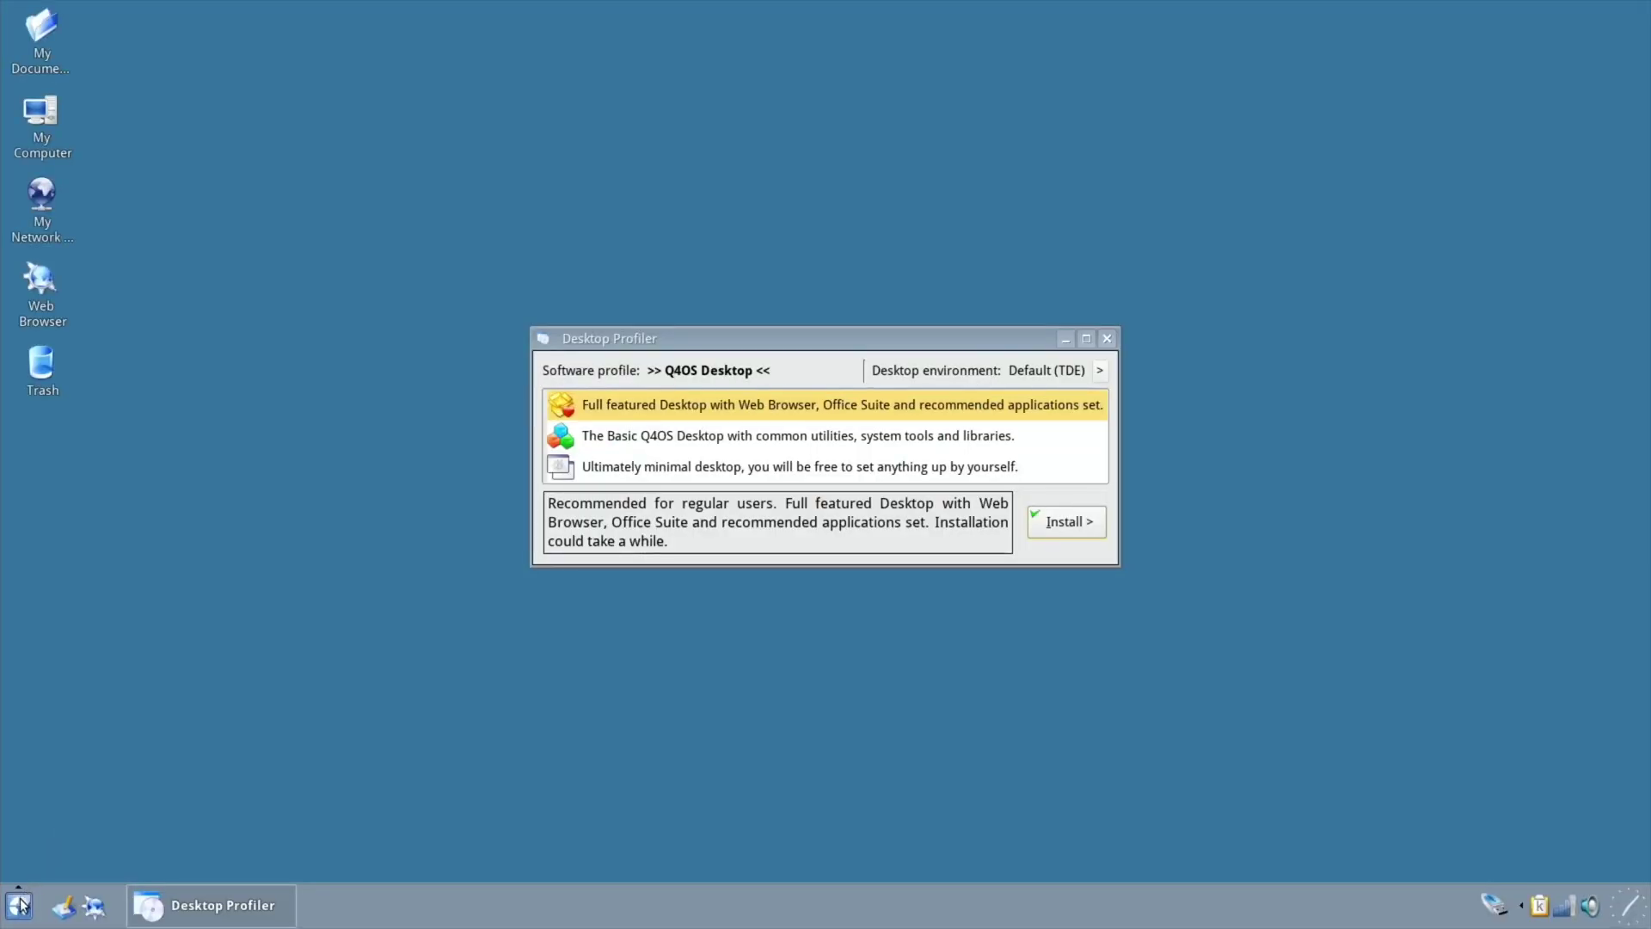
click(19, 904)
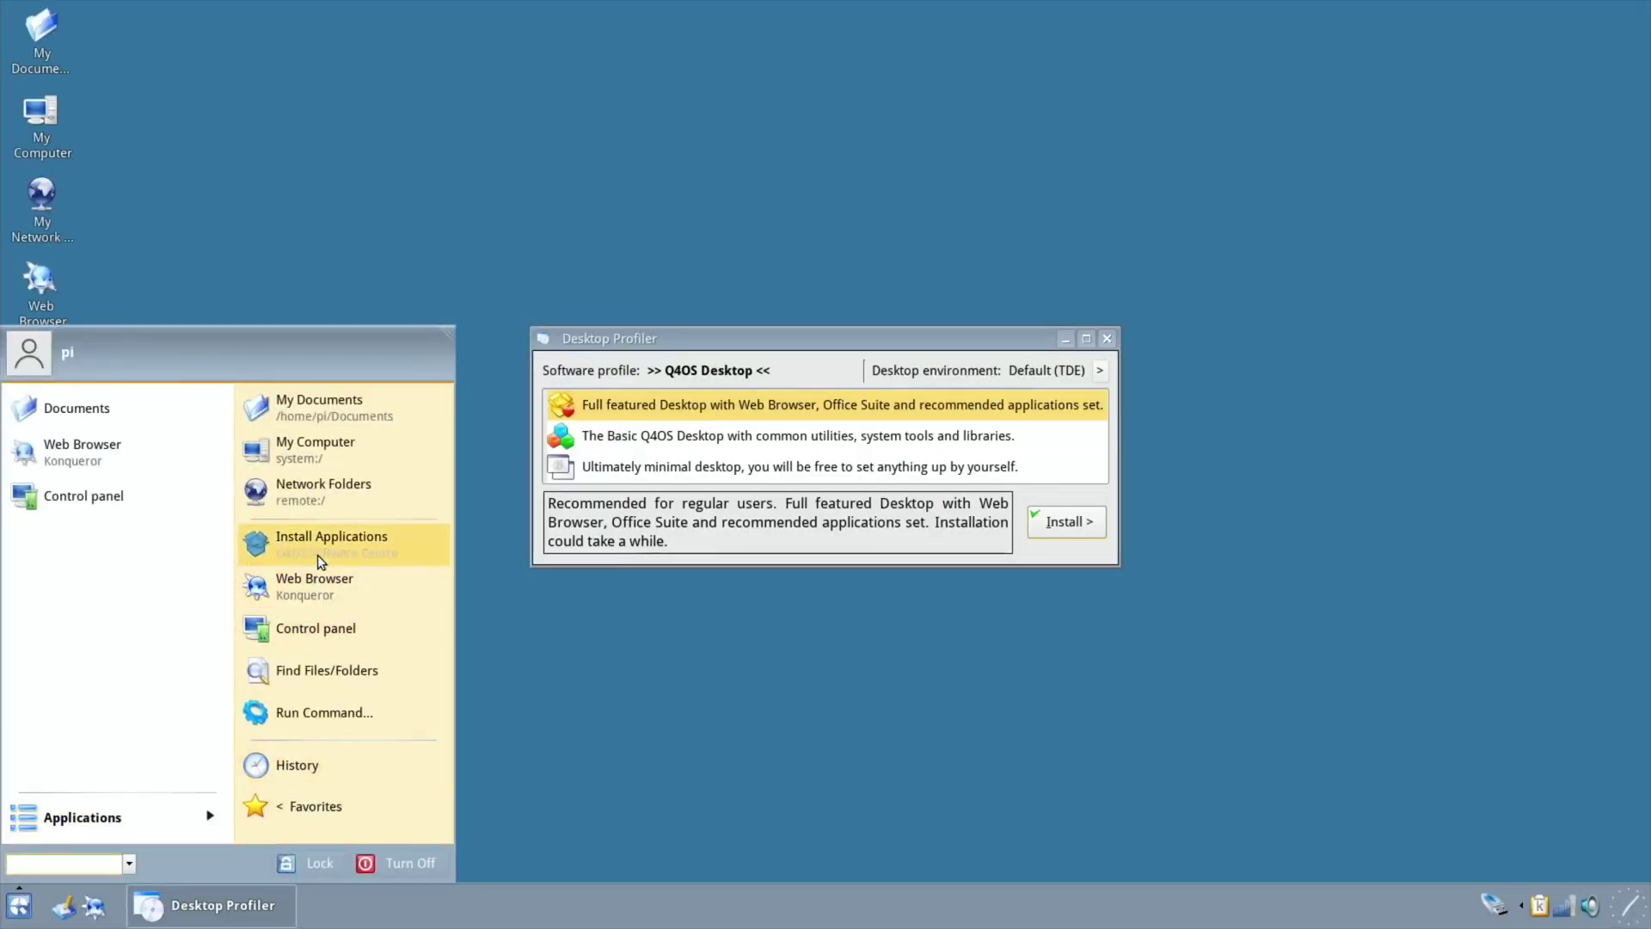
Run 'sudo apt upgrade' in Konsole and confirm with 'y' to upgrade the 36 packages
click(348, 457)
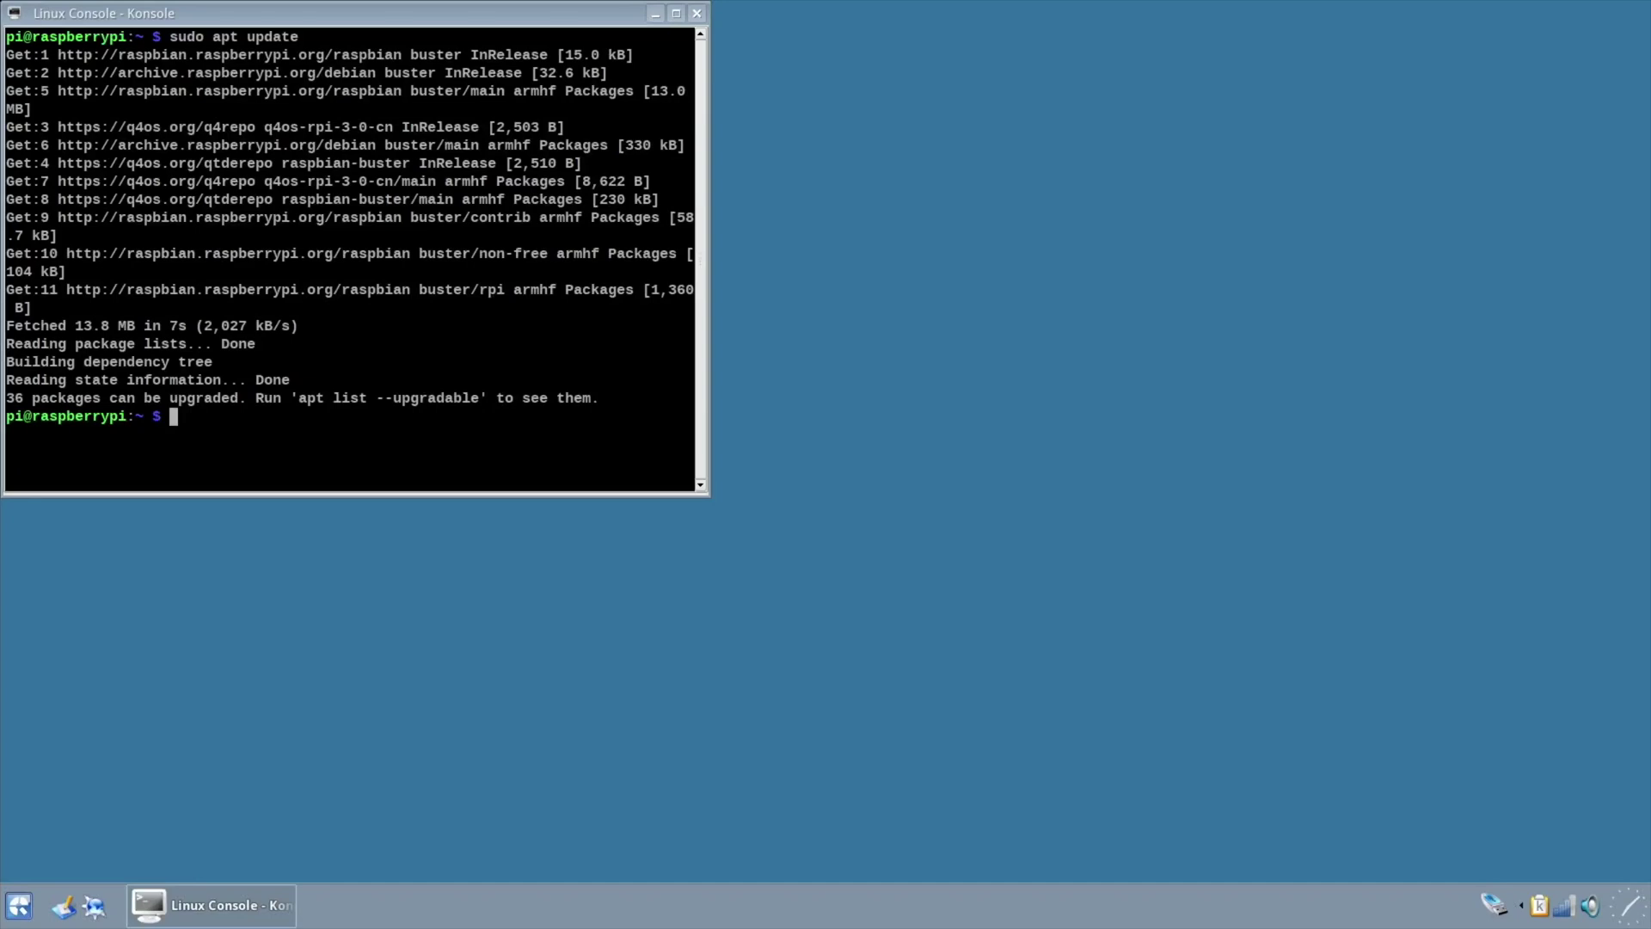
key(Up)
key(BackSpace)
key(BackSpace)
key(BackSpace)
key(BackSpace)
text(grade)
key(Return)
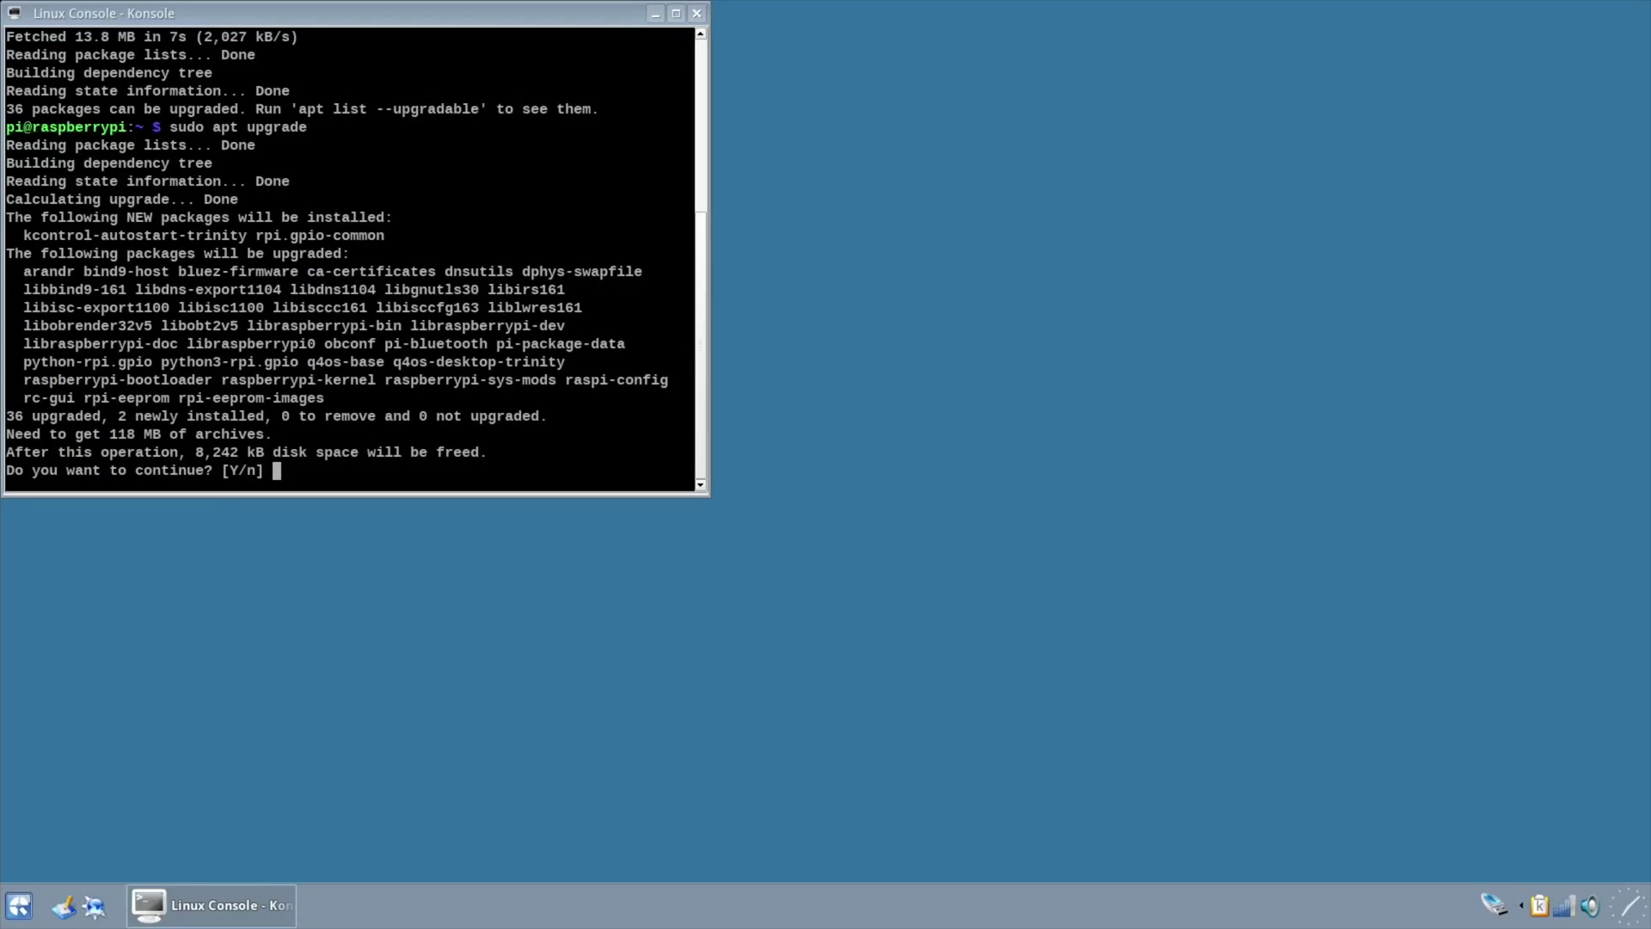
text(y)
key(Return)
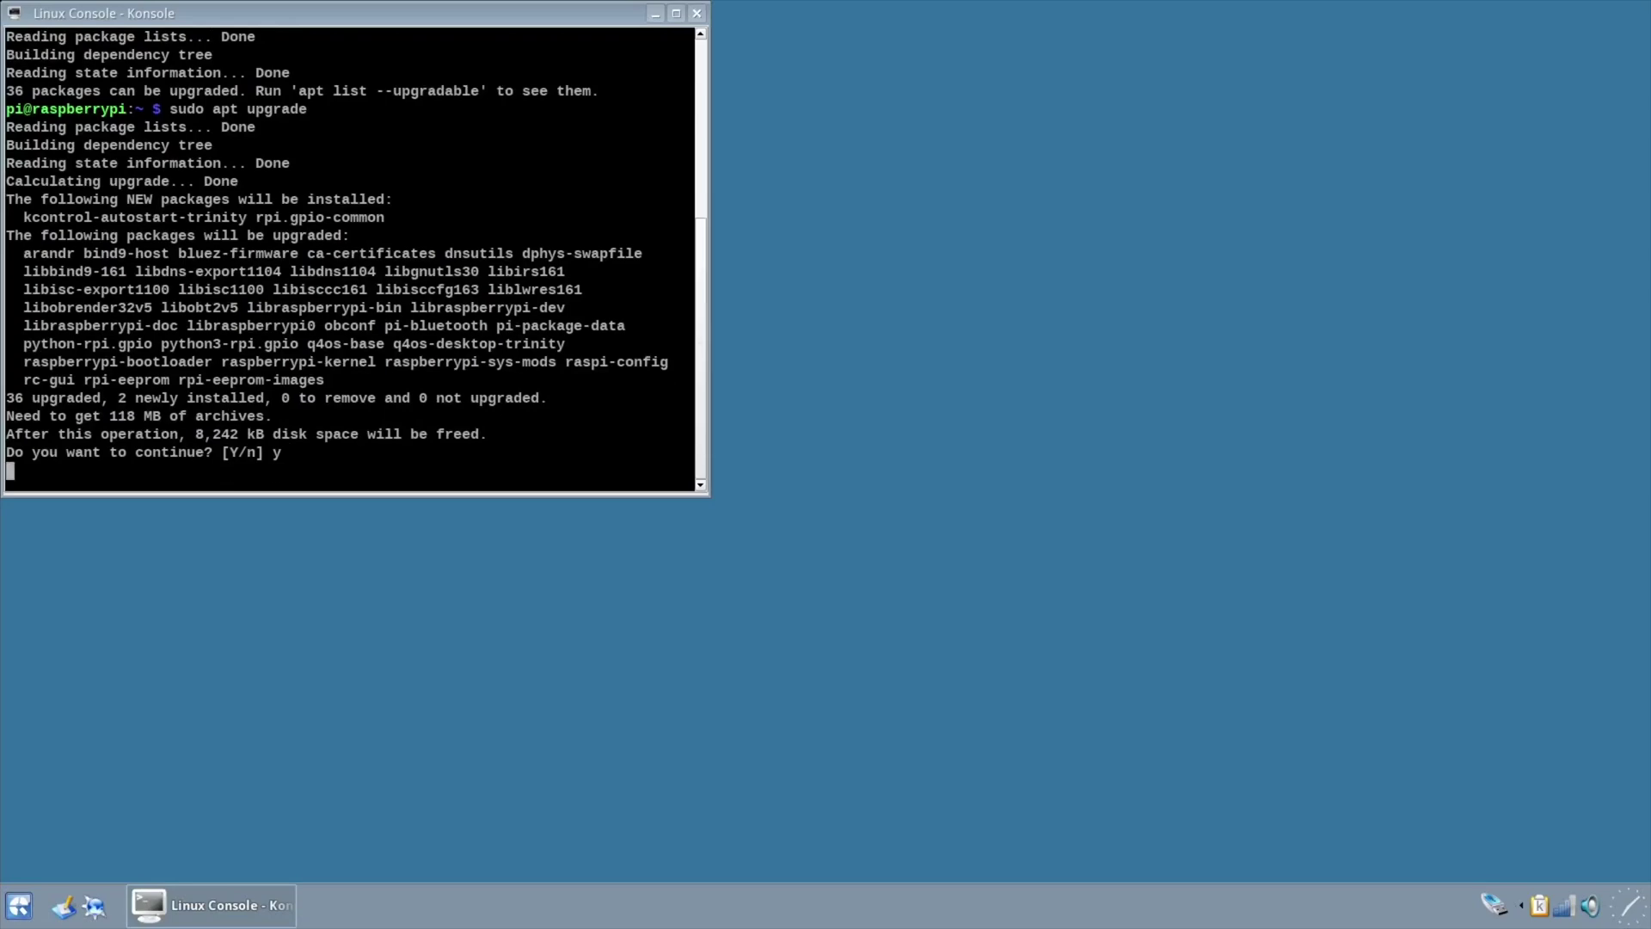
Reboot the system and enter the login password at the Q4OS login screen
text(reboot)
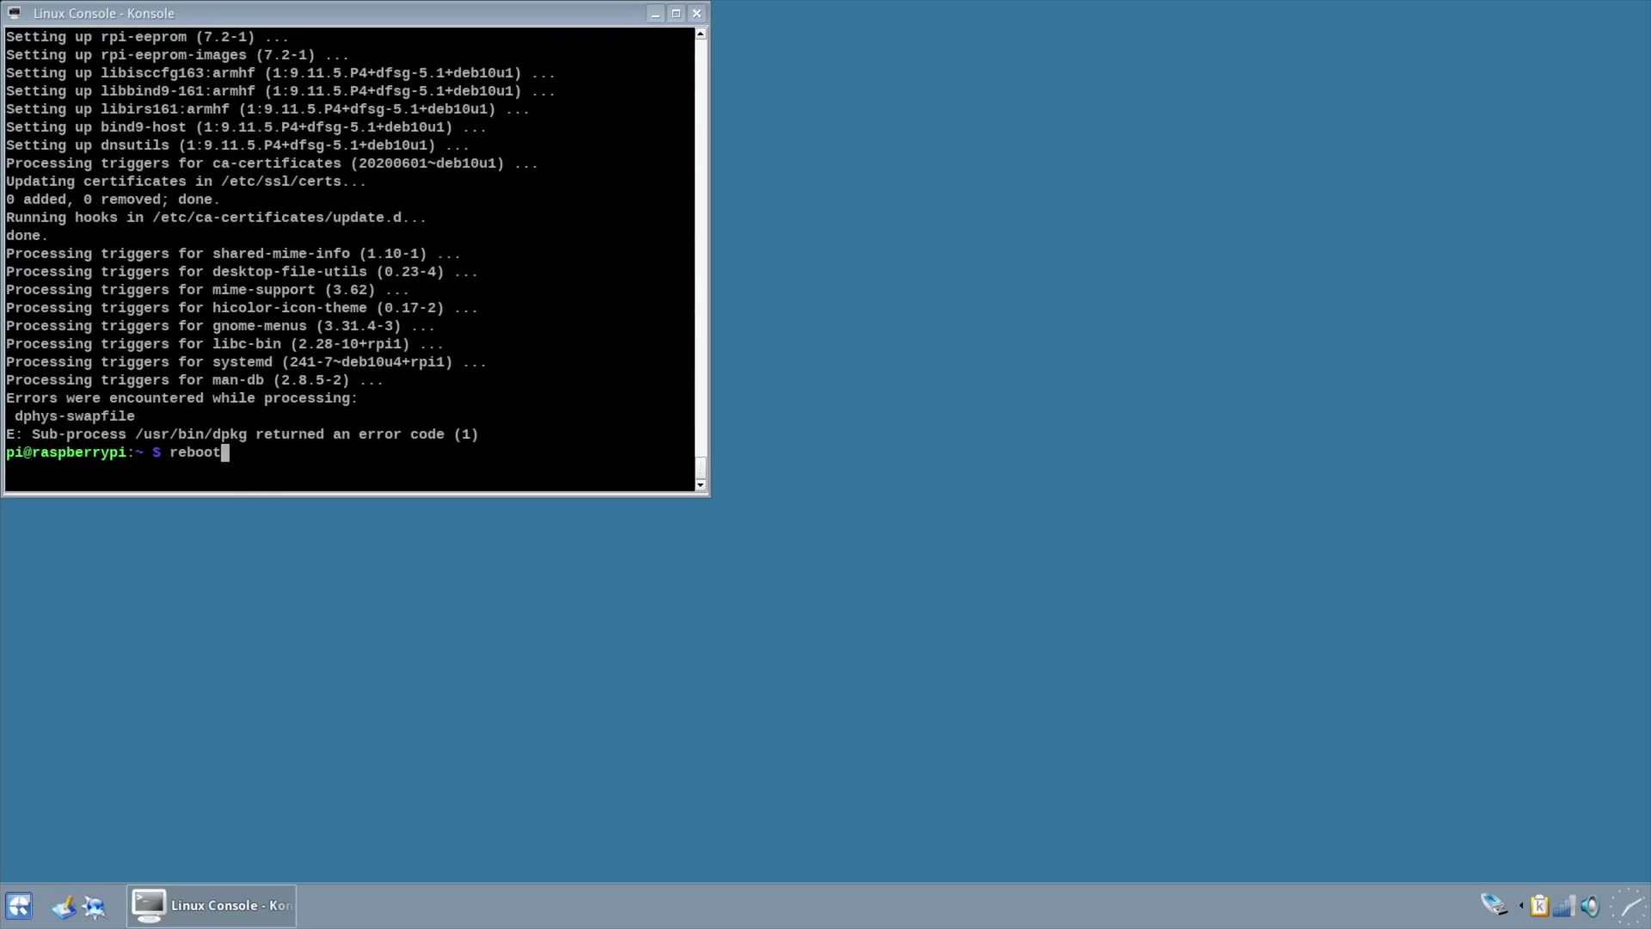
key(Return)
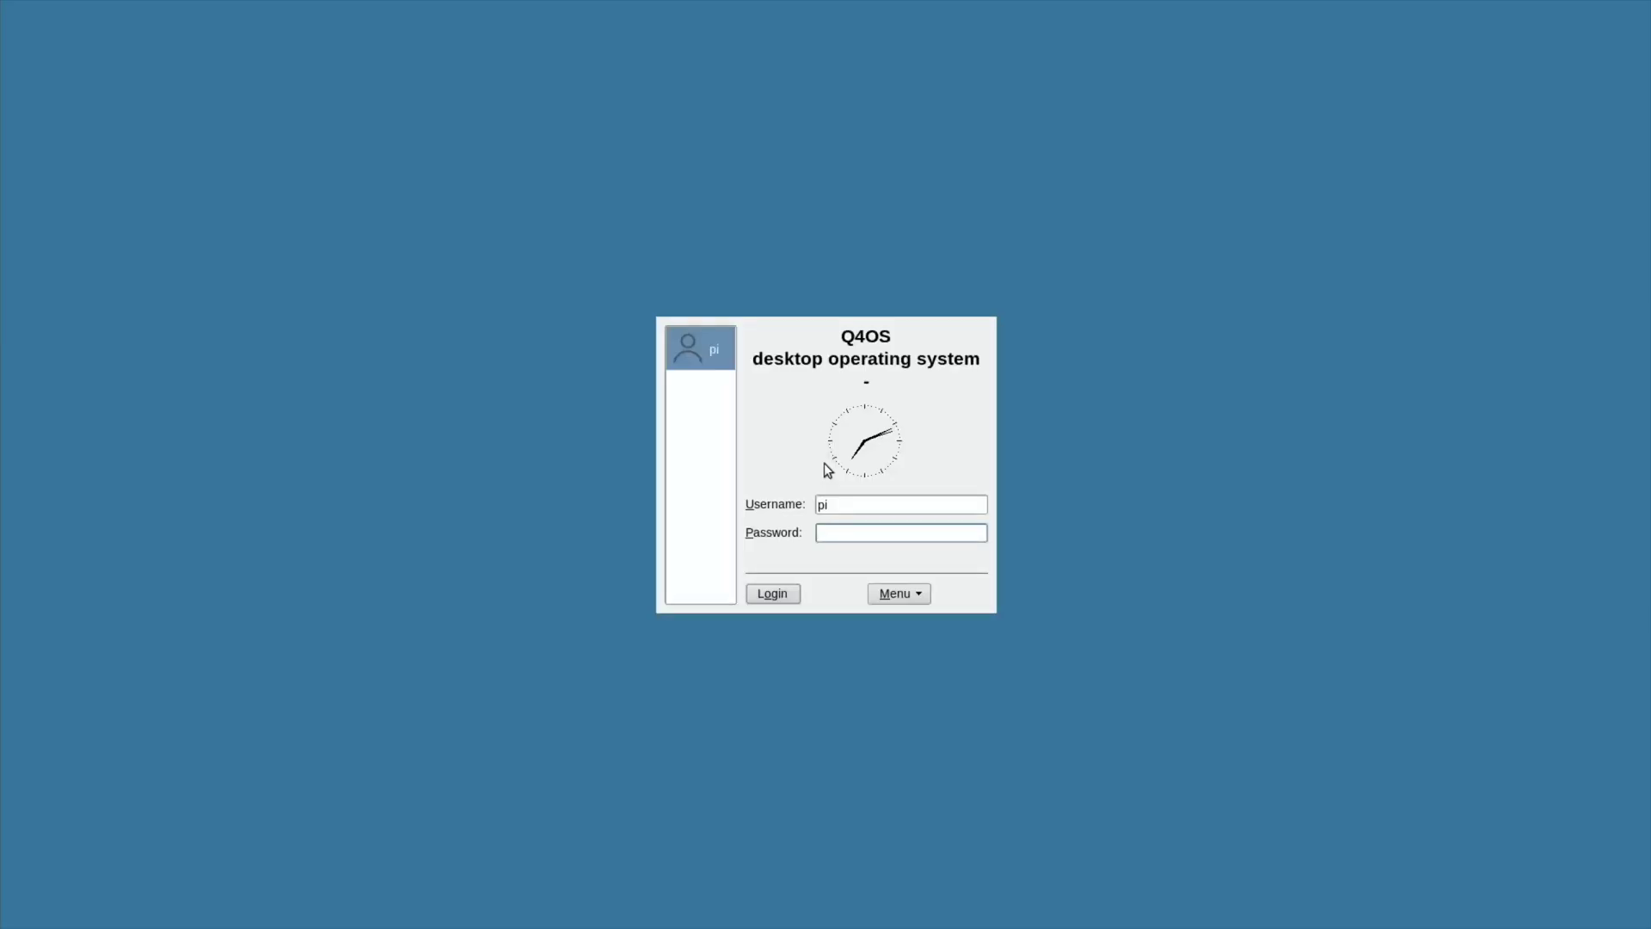
text(***********)
Log in, launch the Desktop Profiler from the welcome screen, and choose the Q4OS Basic profile
key(Return)
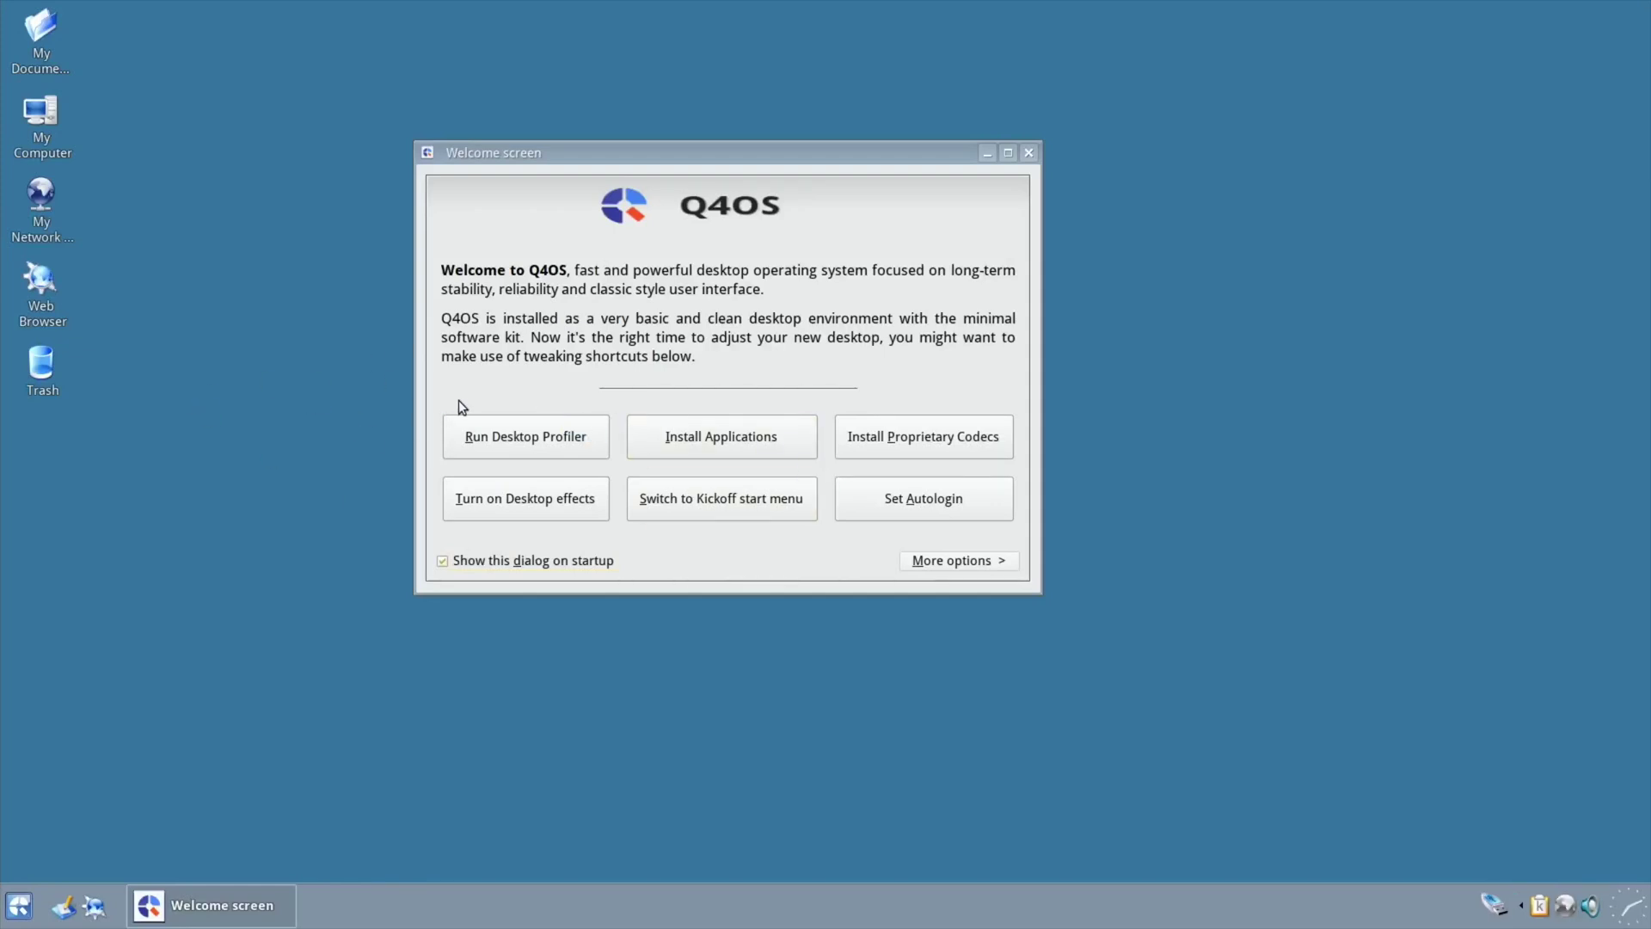
click(488, 434)
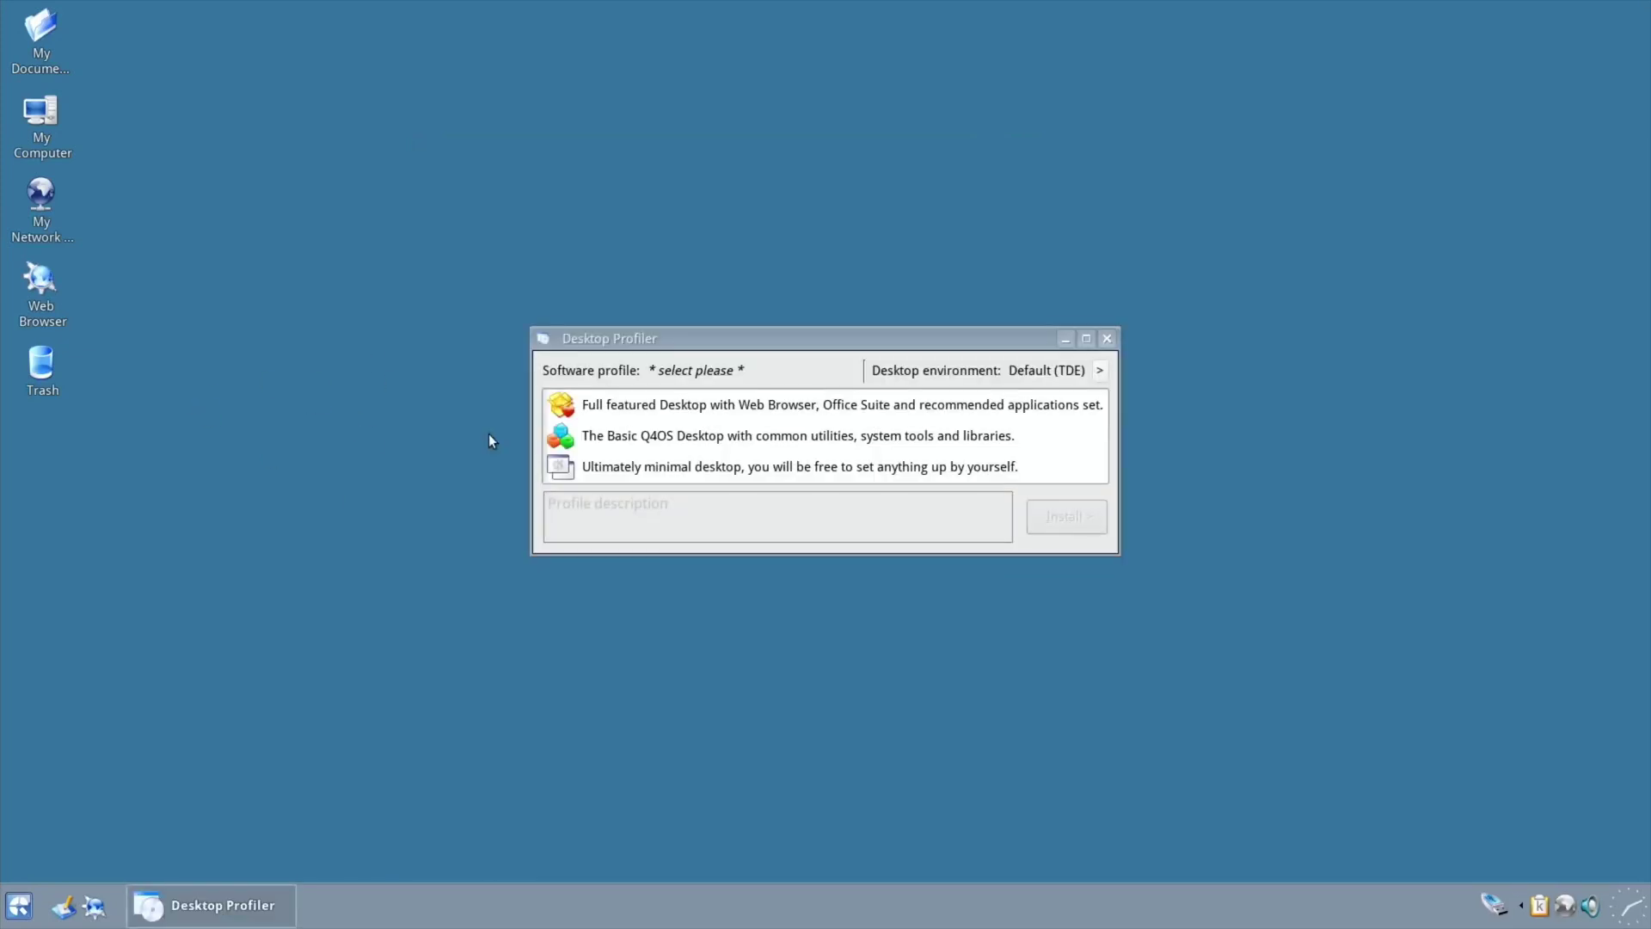
click(588, 440)
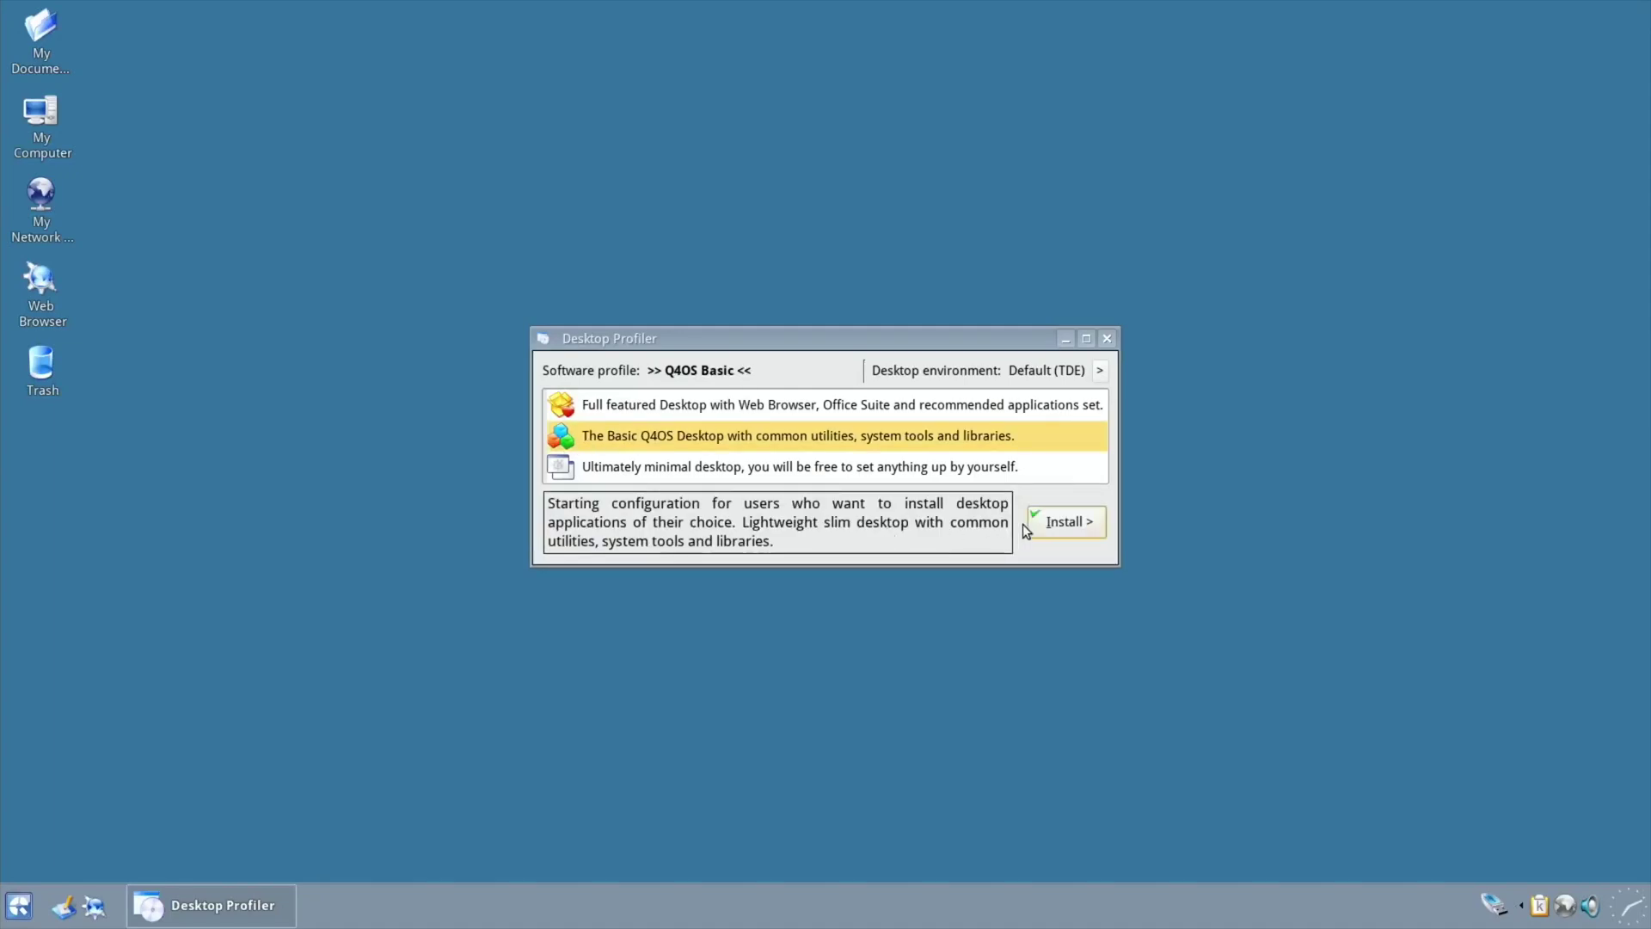
Attempt the profile install, dismiss the error code 30 message, and connect to the wireless network
click(1056, 526)
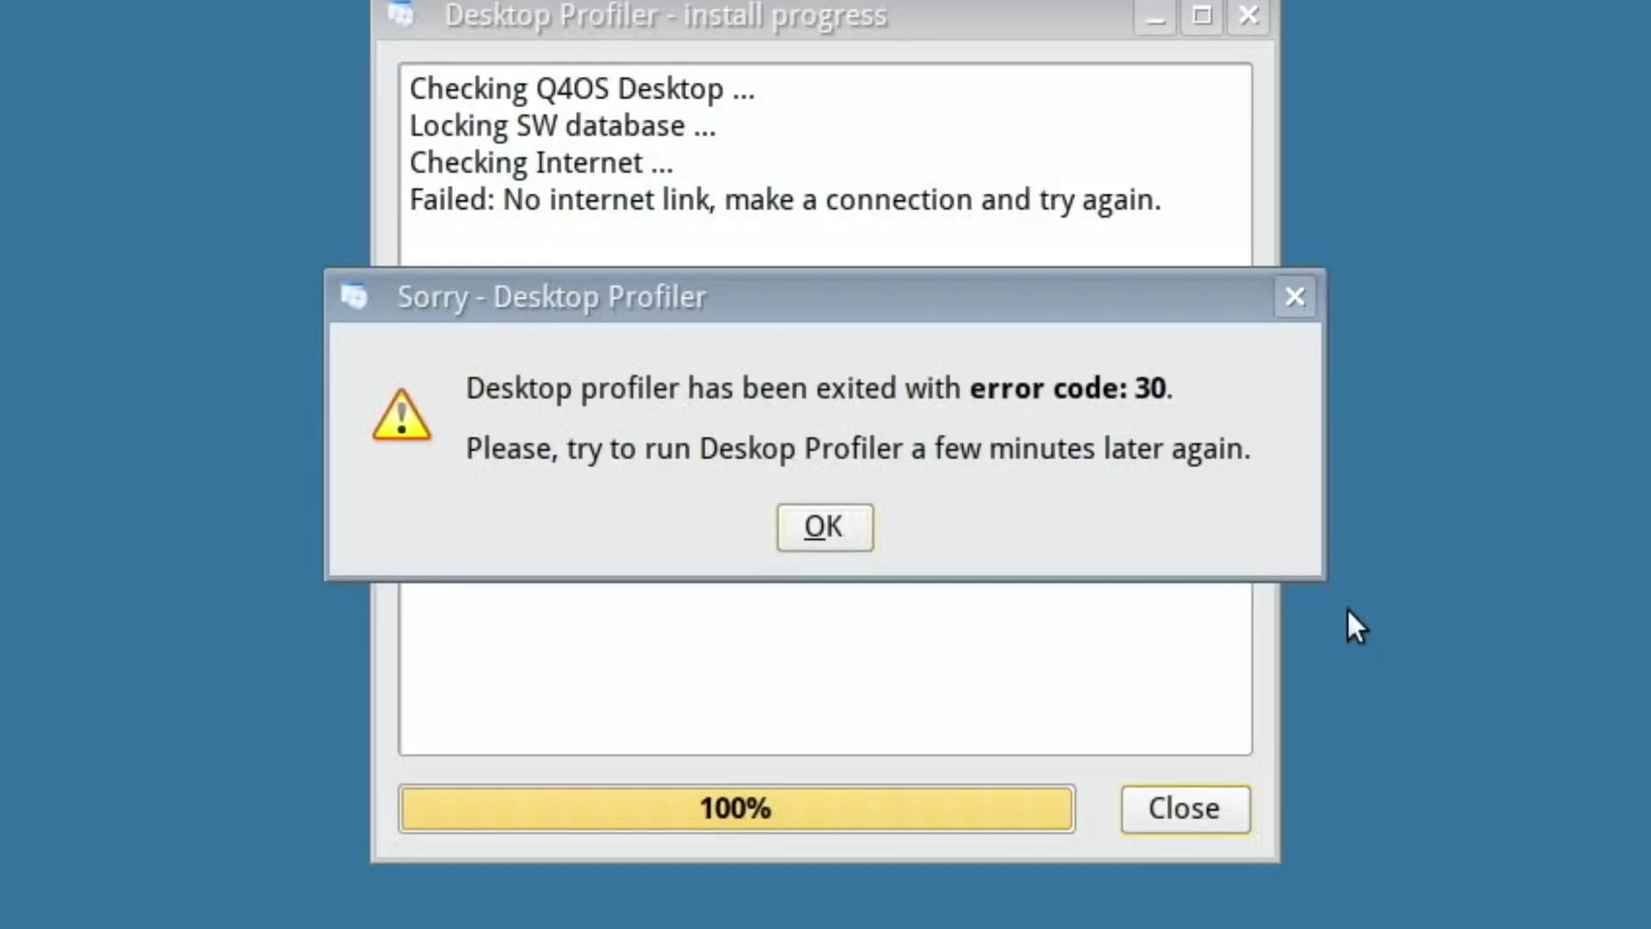
click(817, 522)
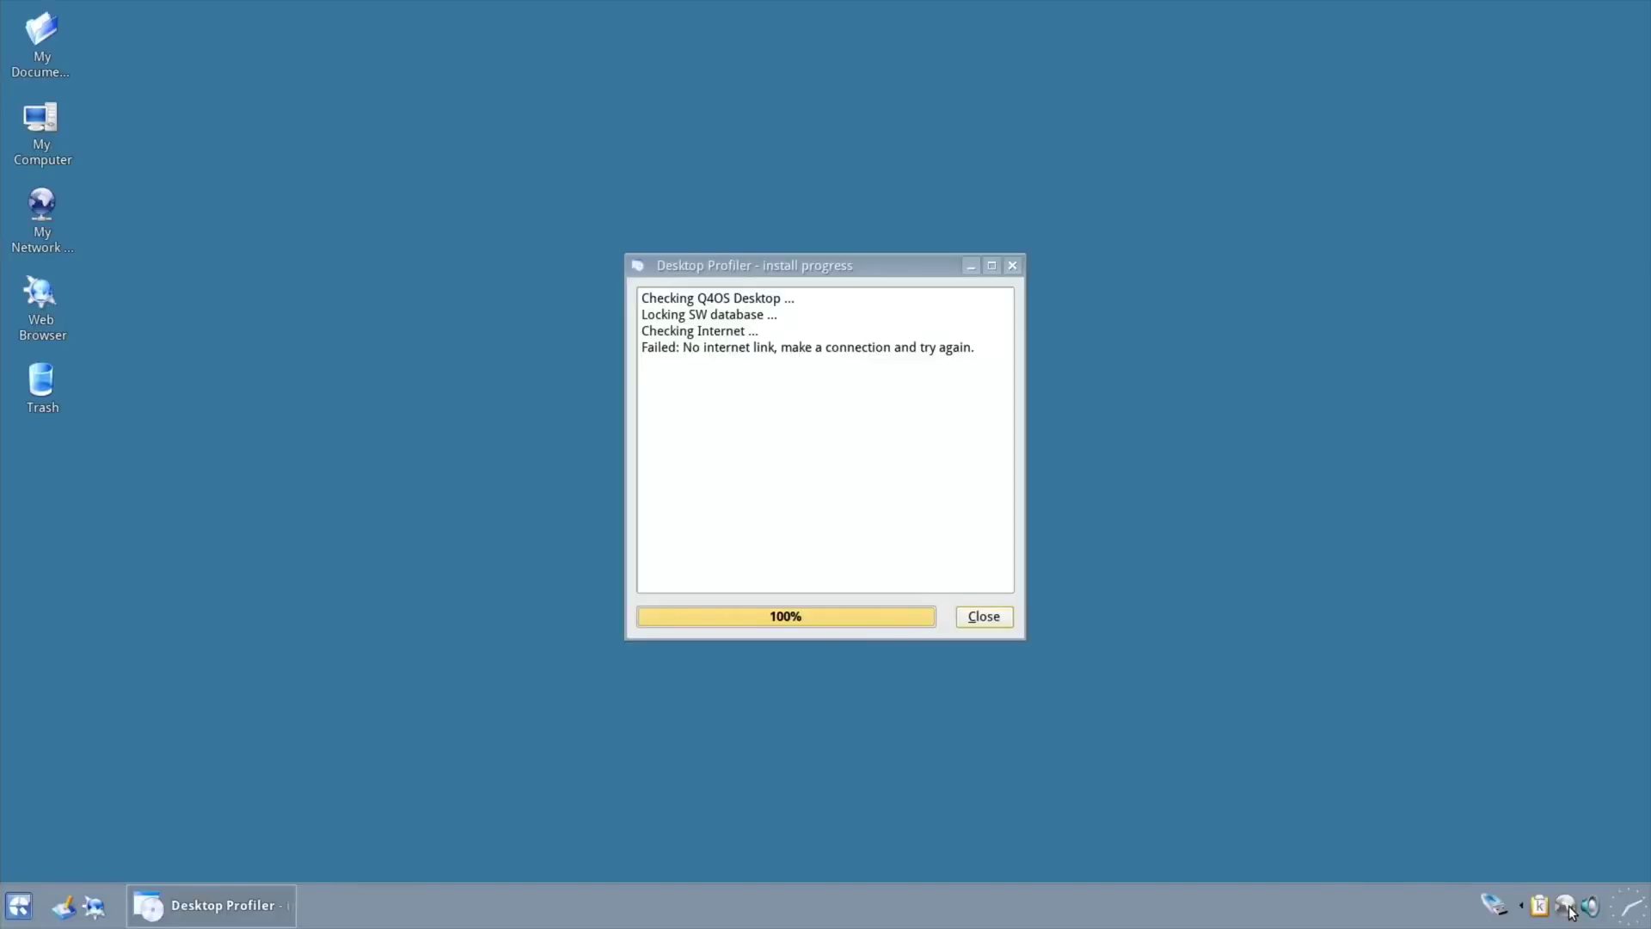
click(1566, 908)
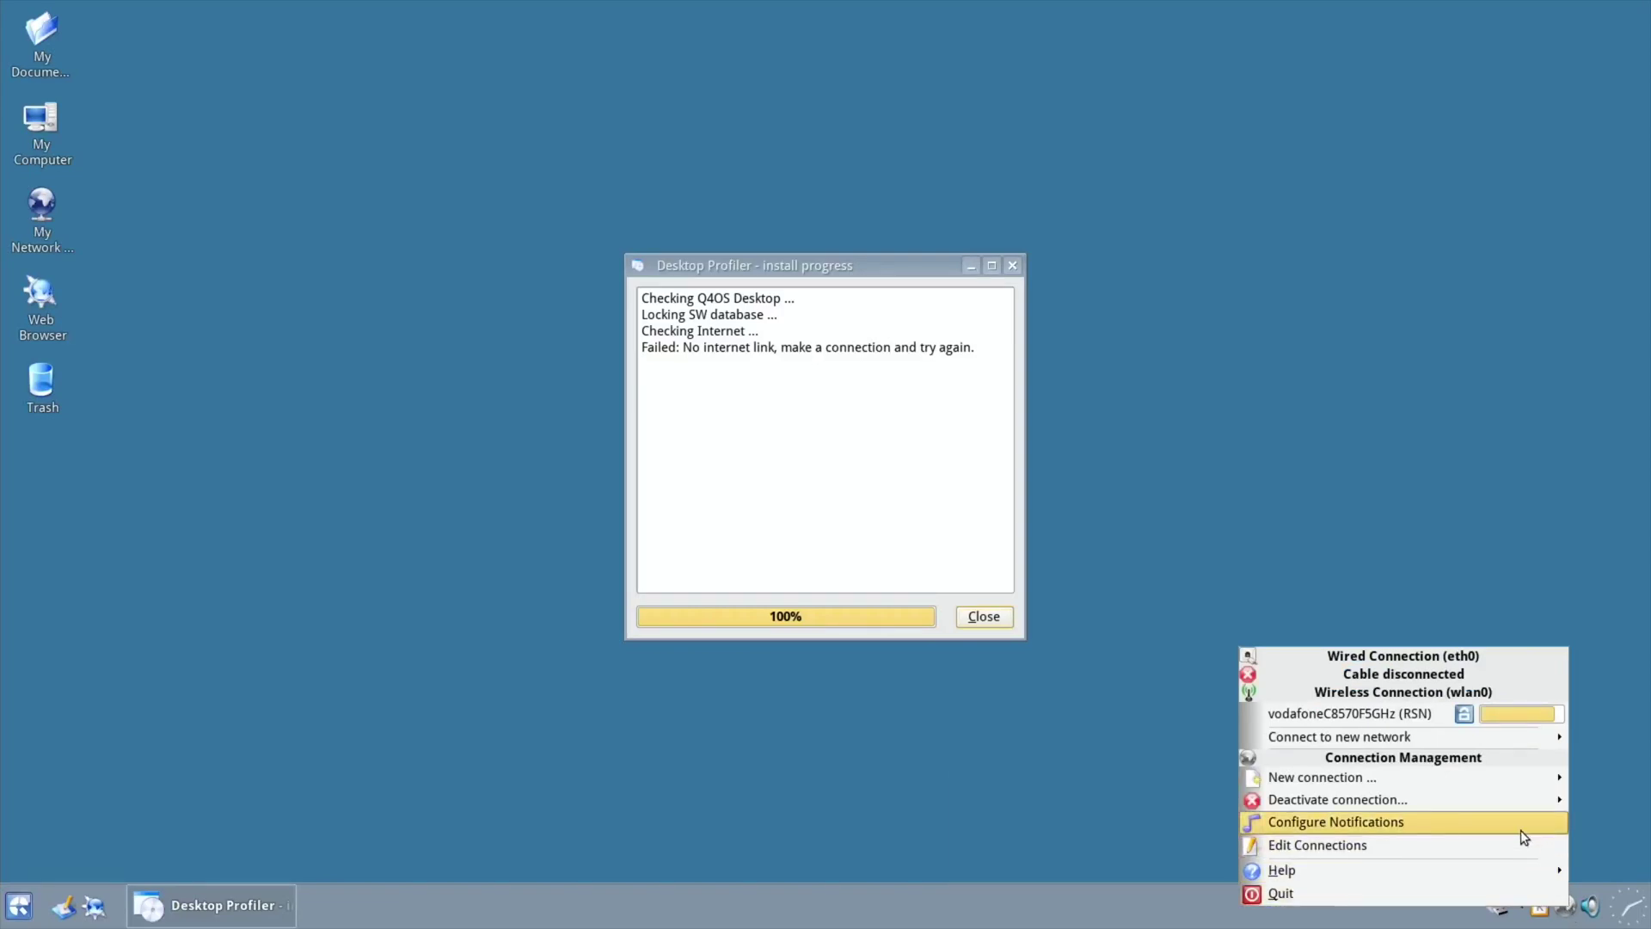
click(1370, 714)
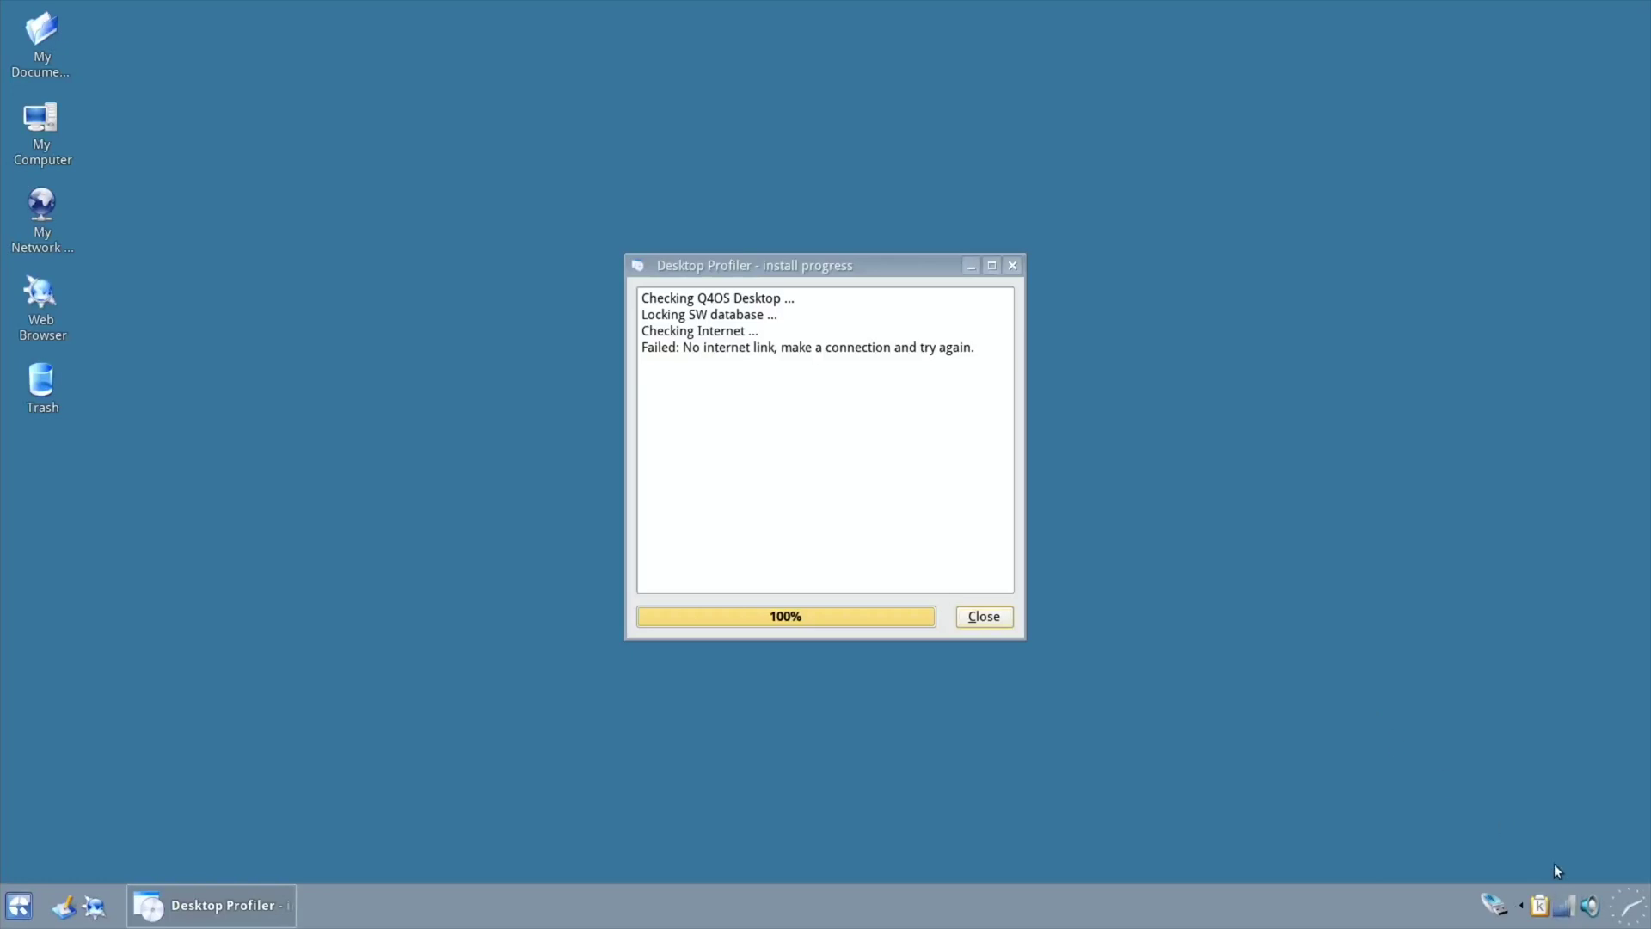
Retry installing the Basic Q4OS Desktop profile and dismiss the error code 80 report
click(985, 616)
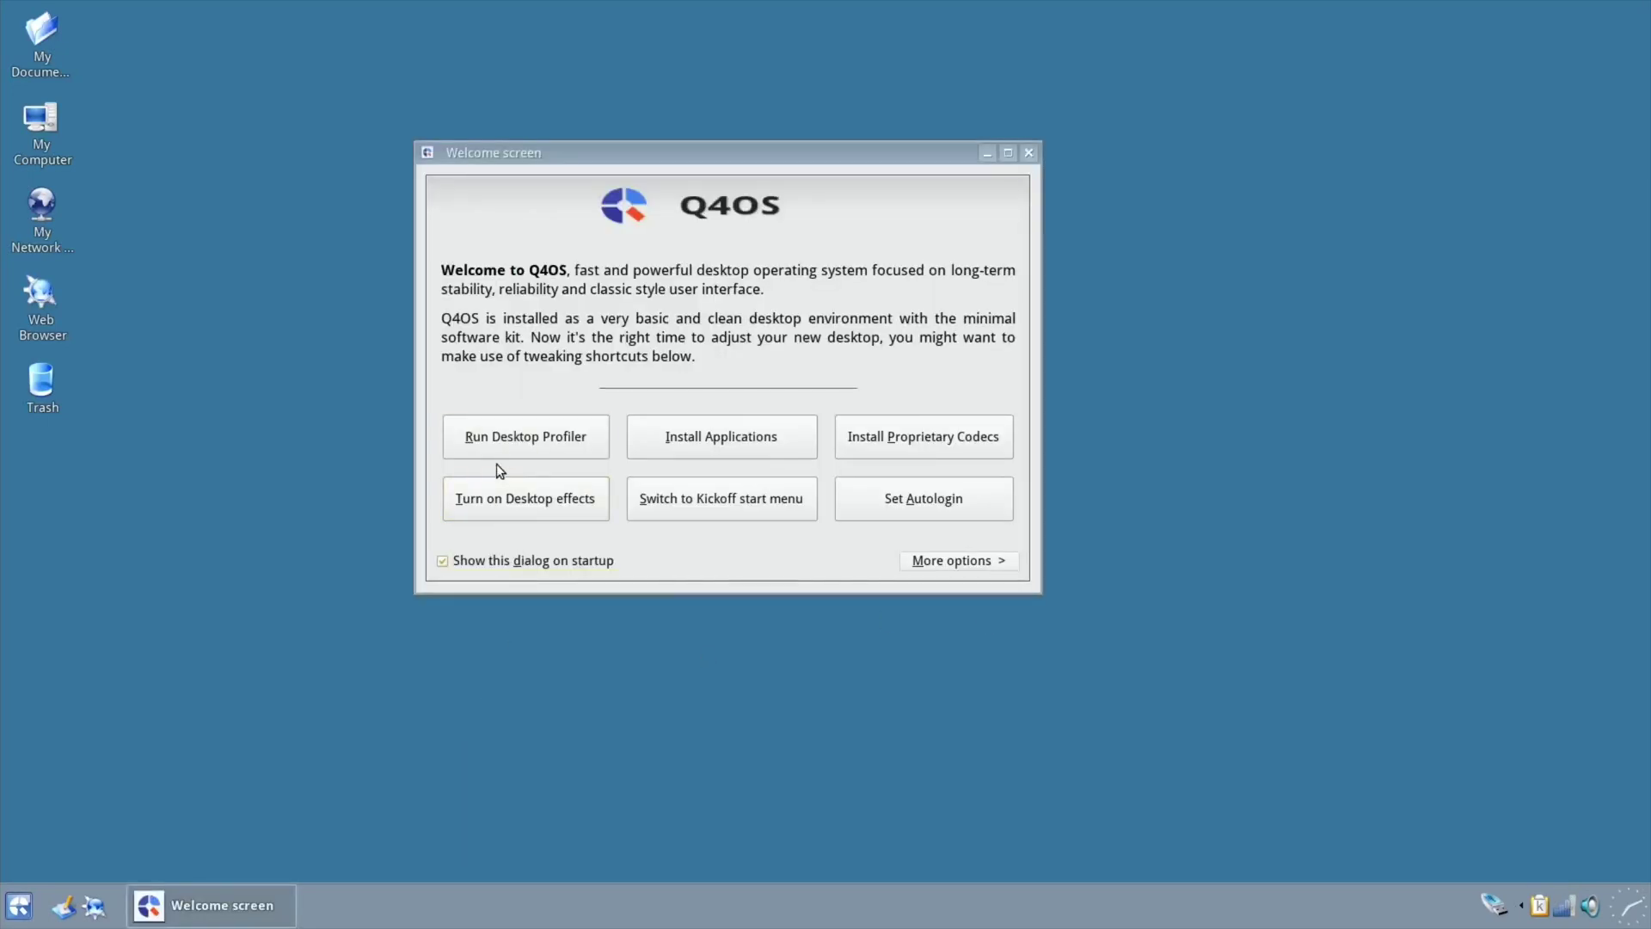
click(504, 444)
click(571, 440)
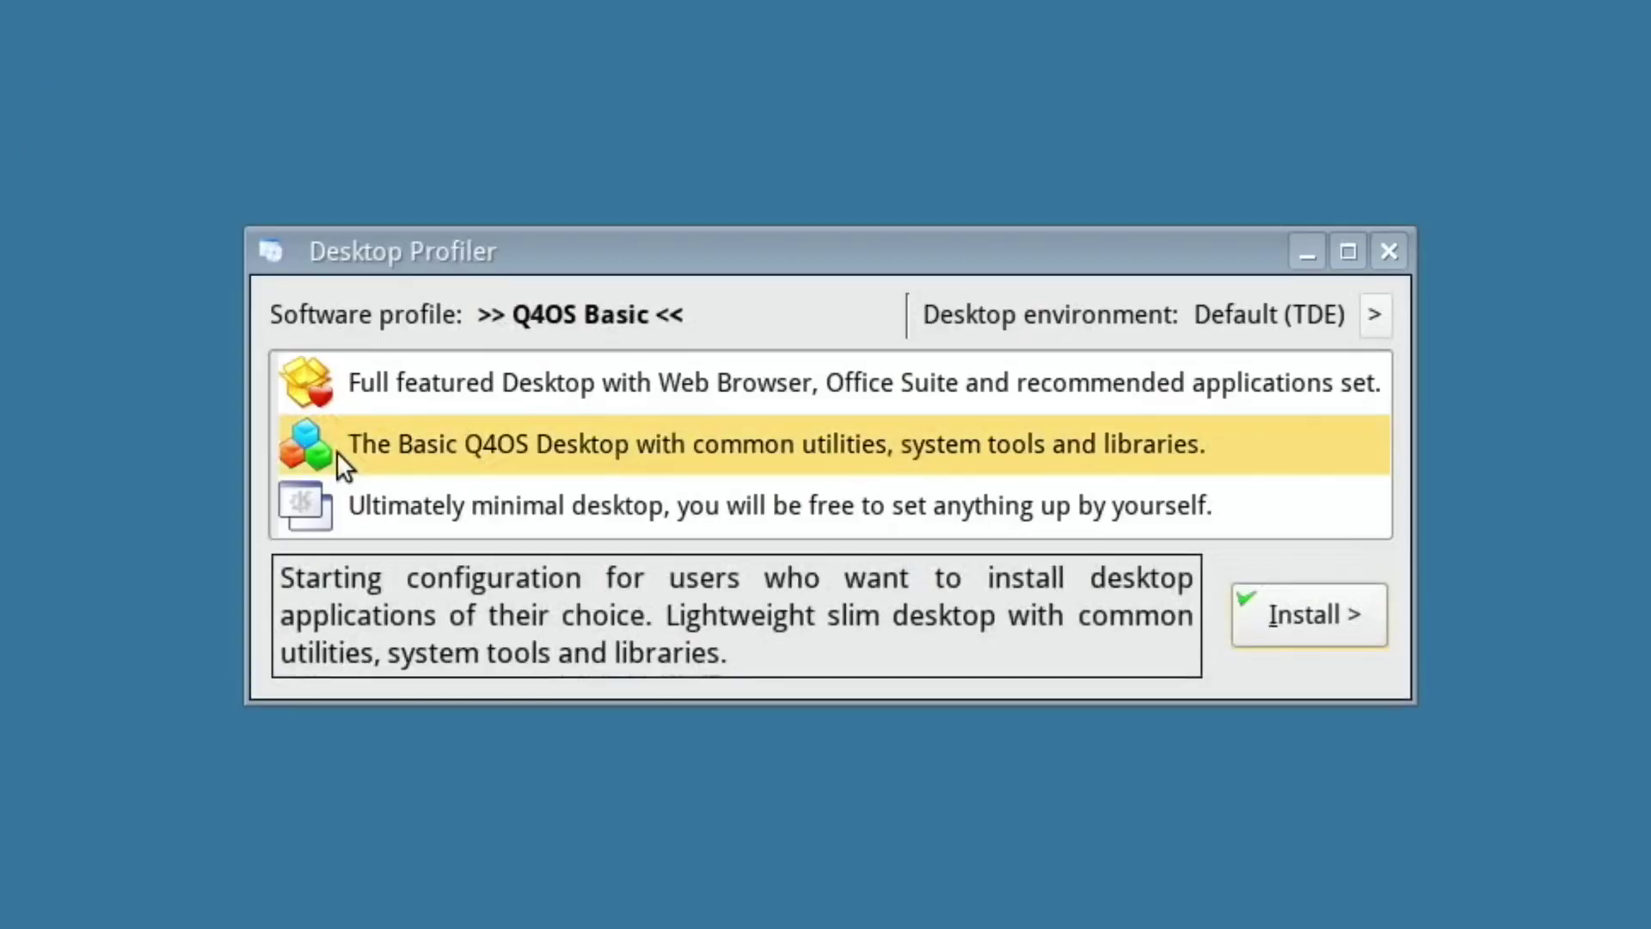
click(1274, 625)
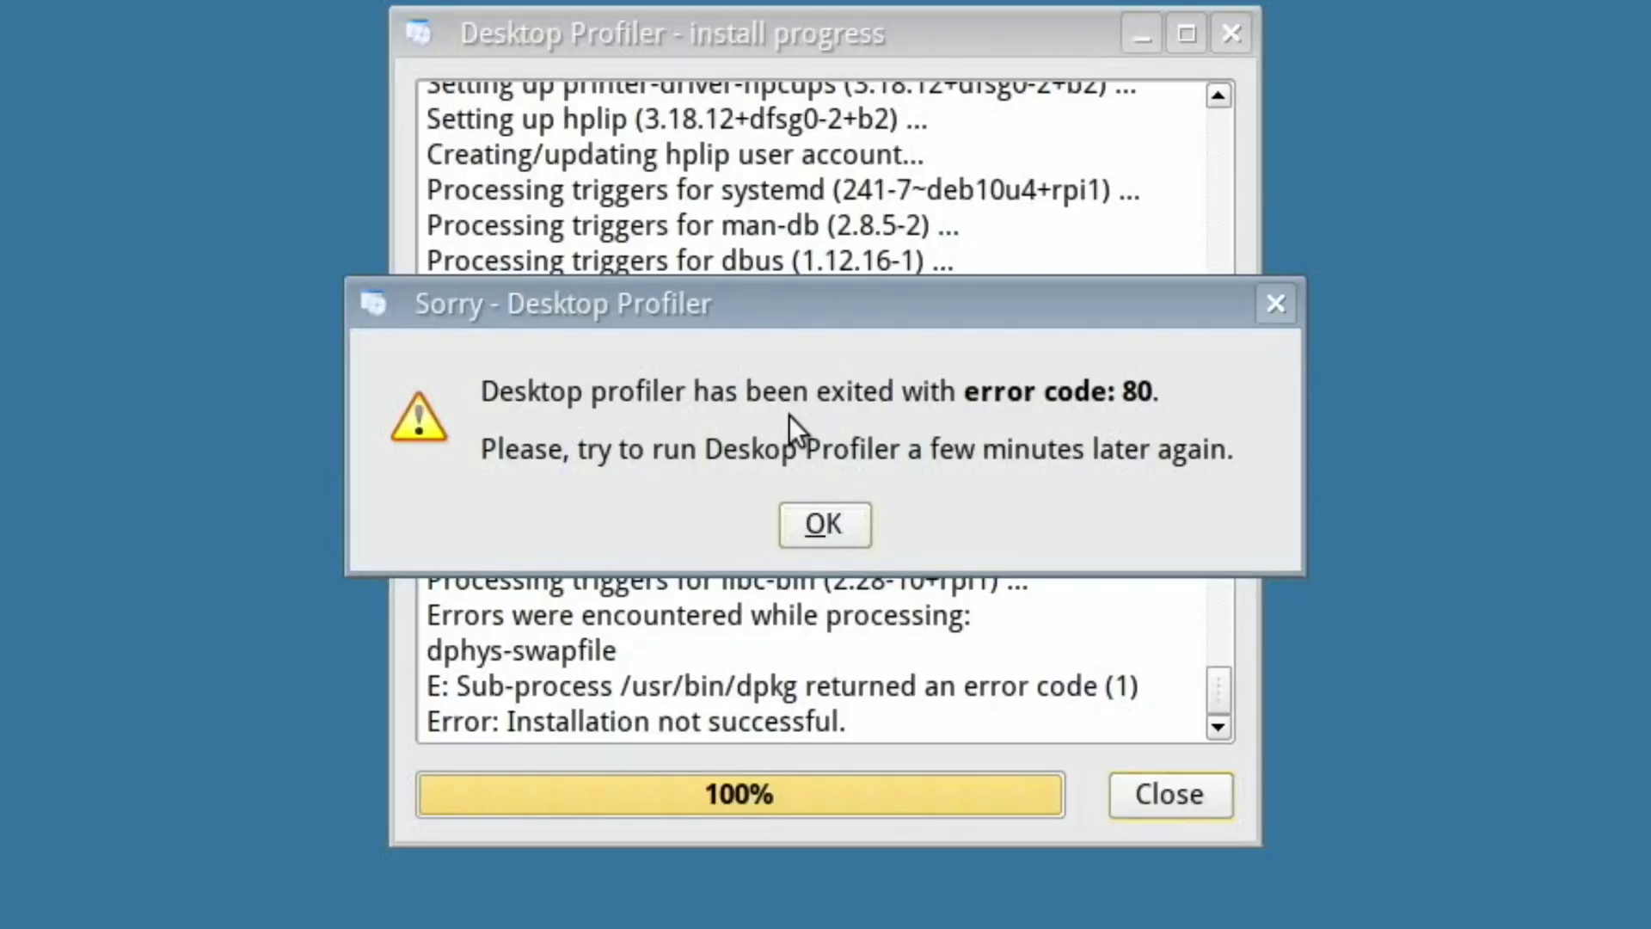
click(839, 535)
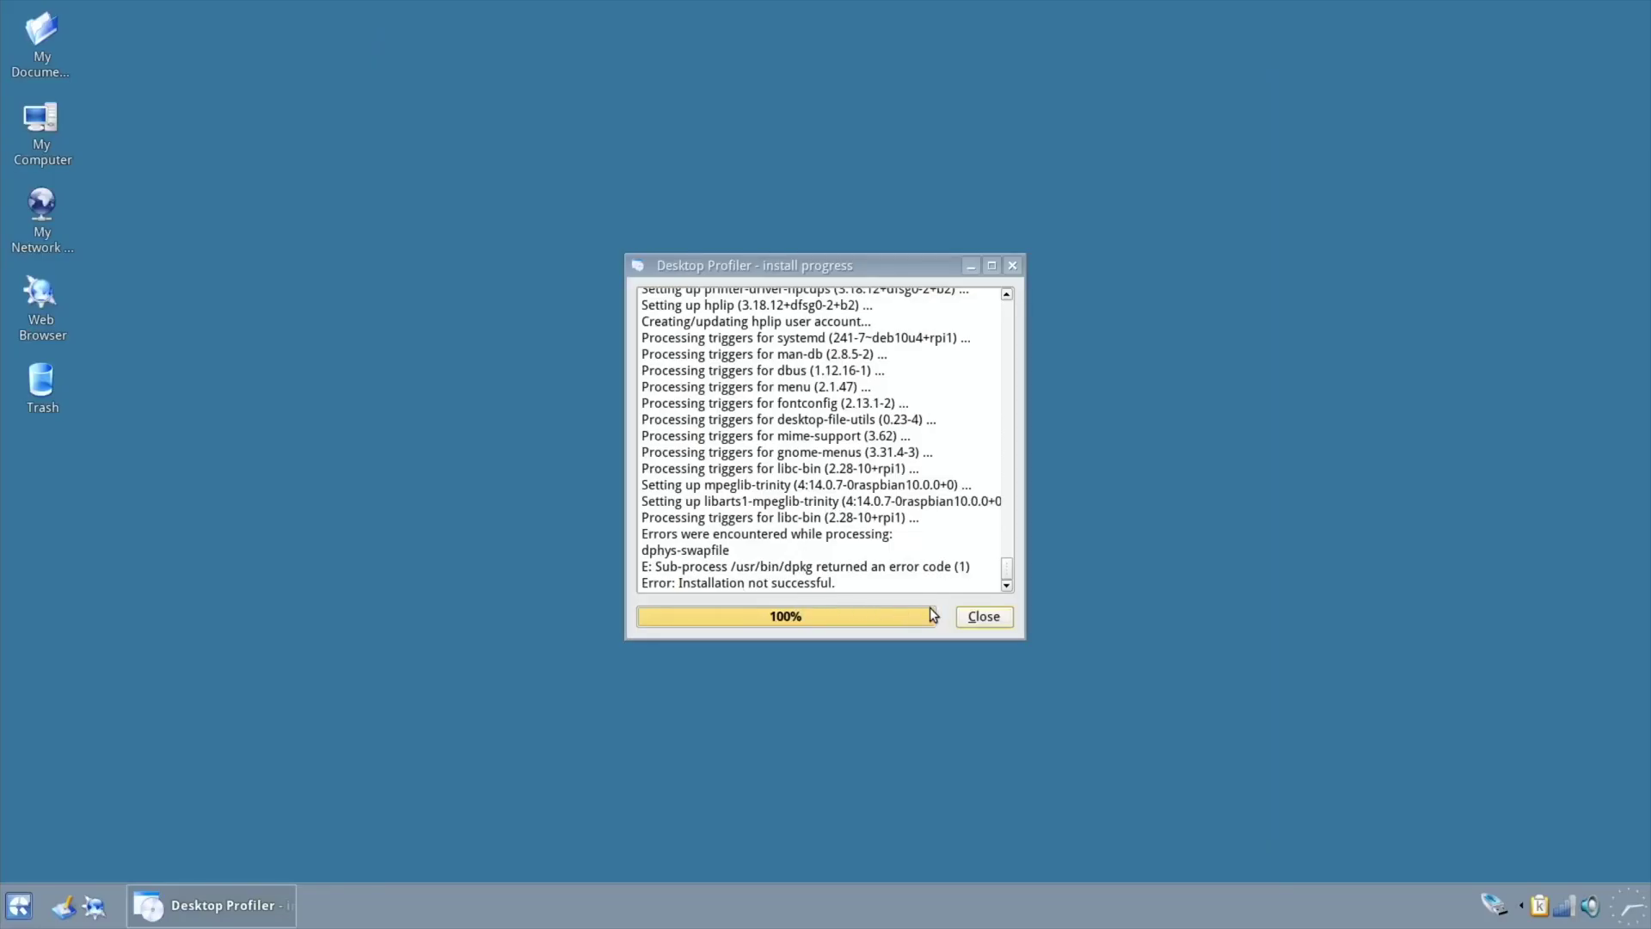
Relaunch the Desktop Profiler and install the minimal Q4OS Pure profile
click(978, 616)
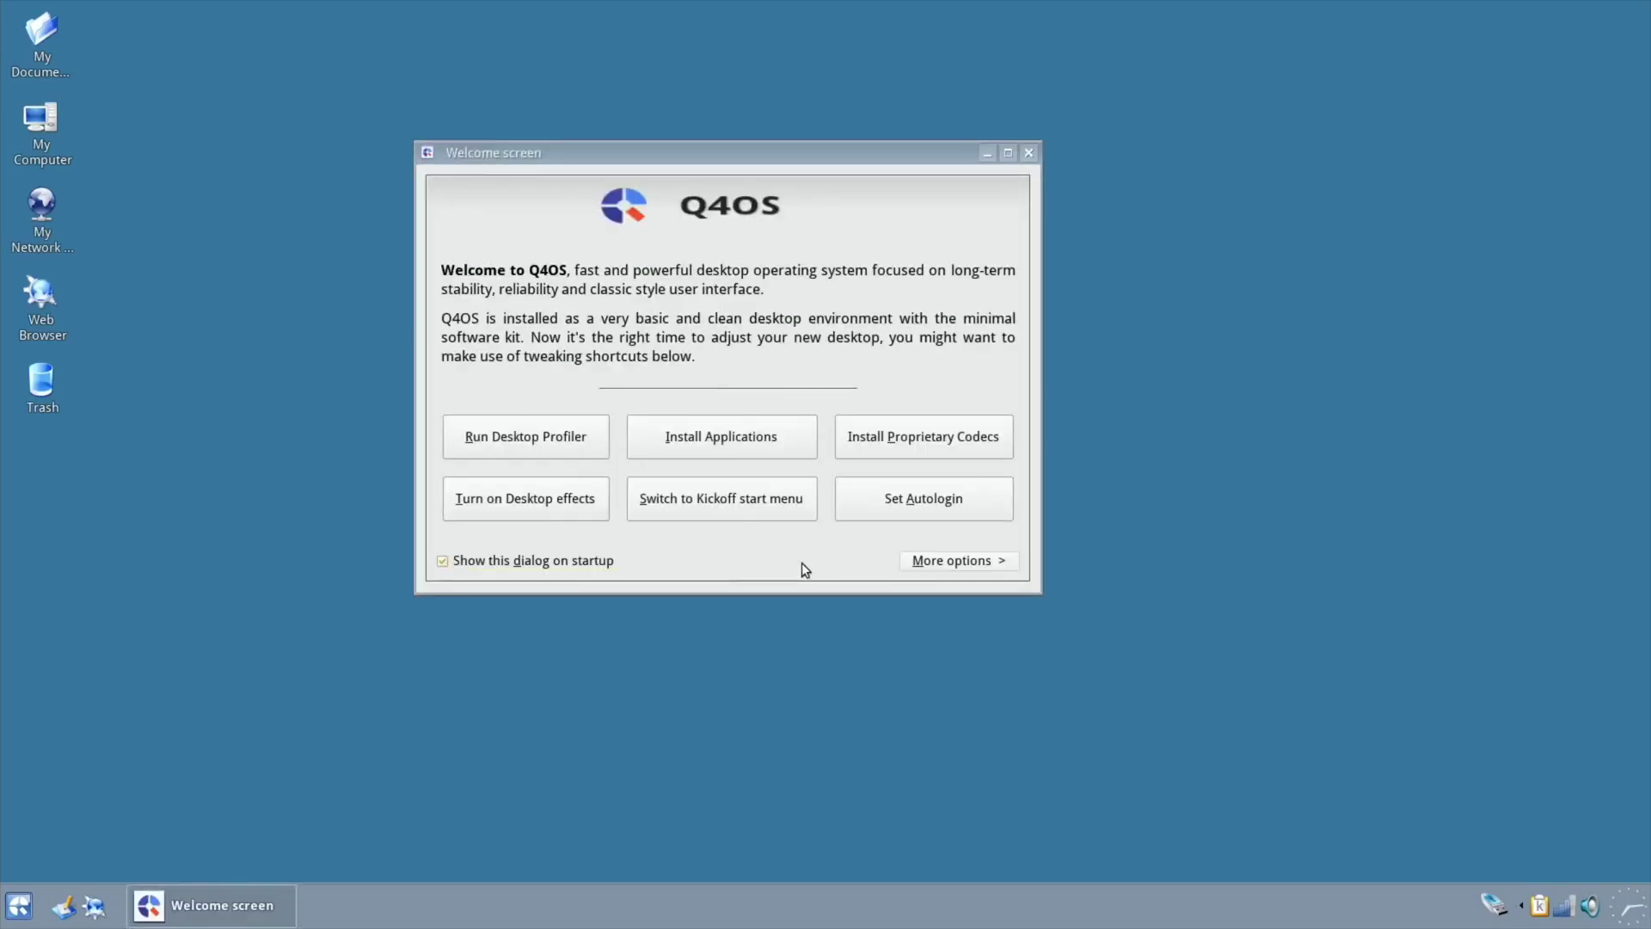
click(565, 437)
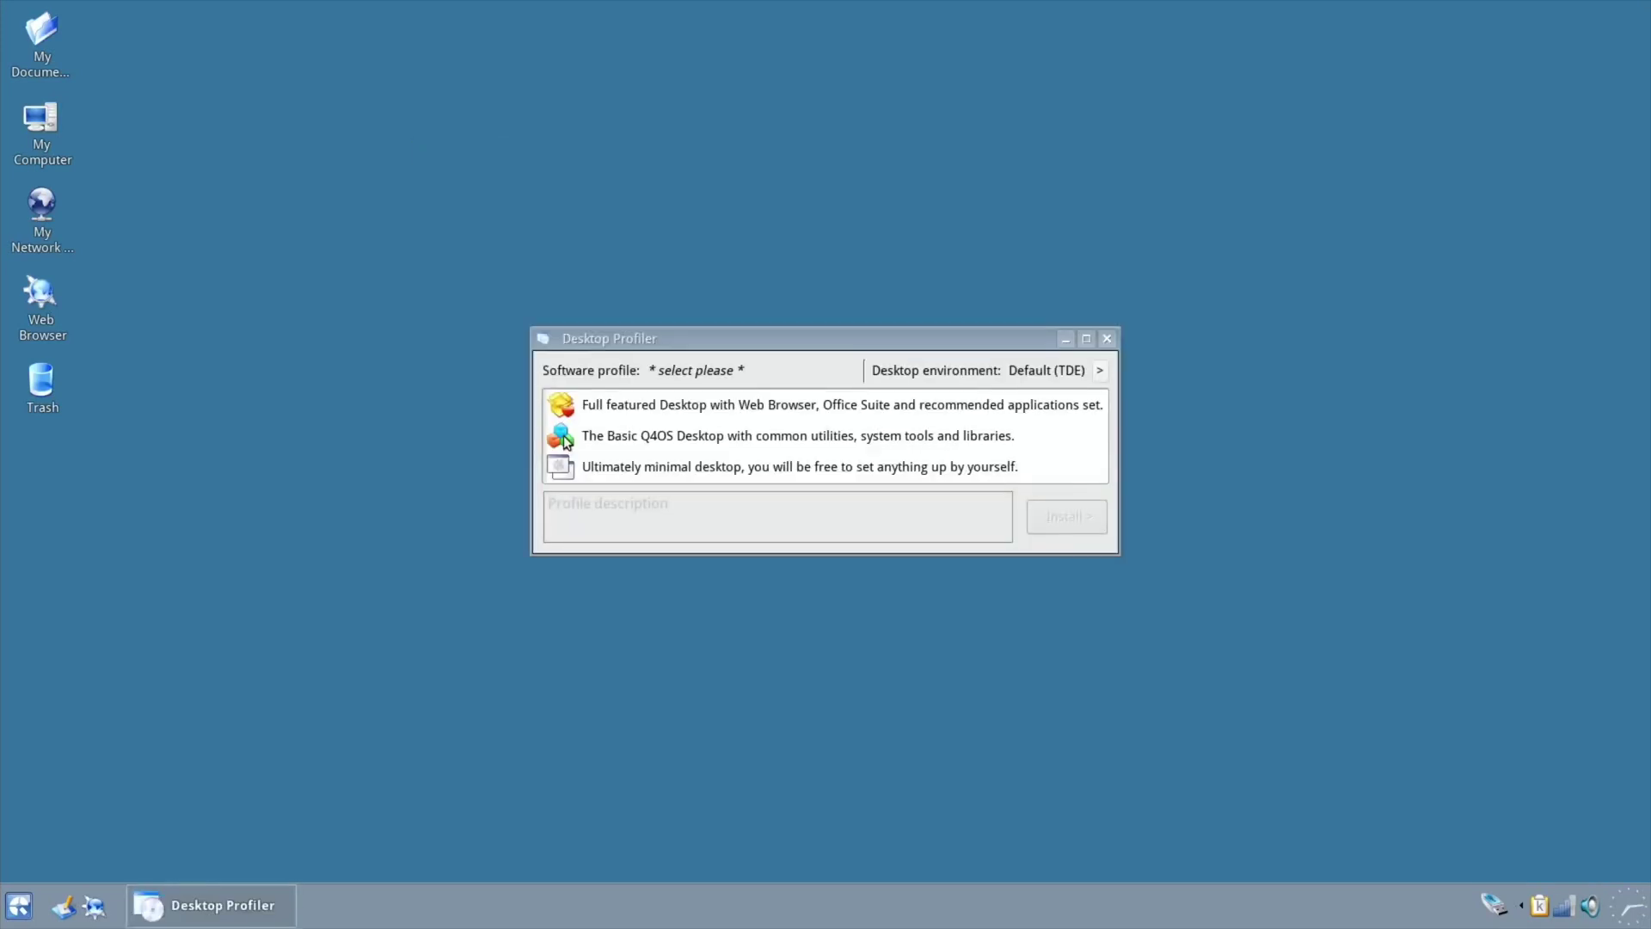
click(590, 475)
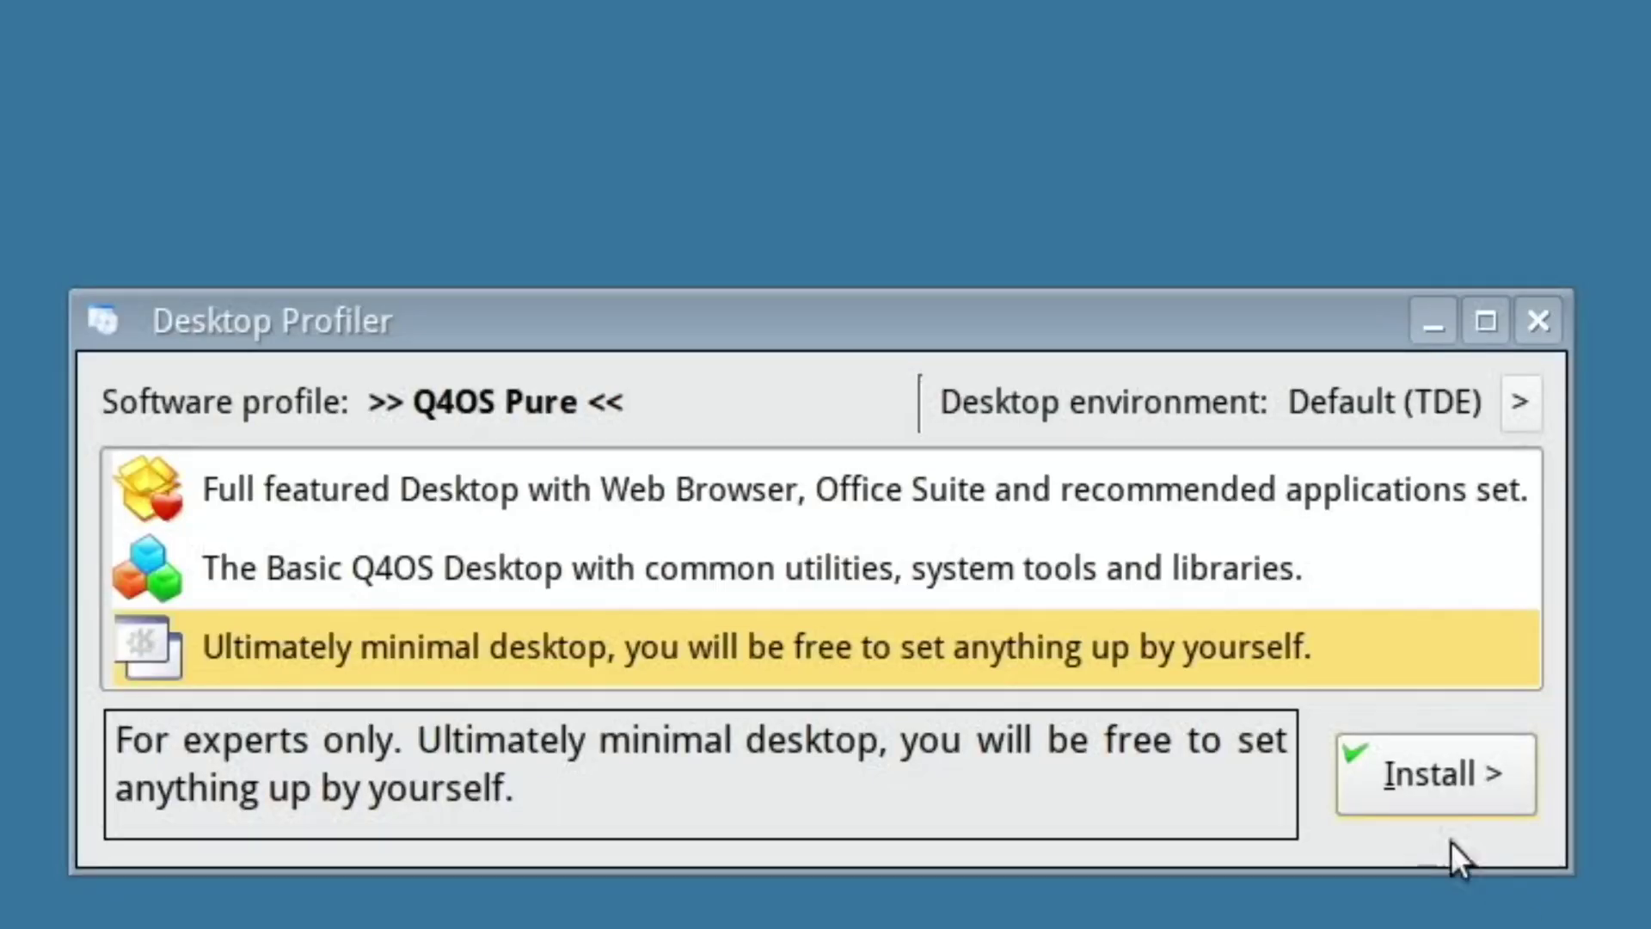
click(1414, 771)
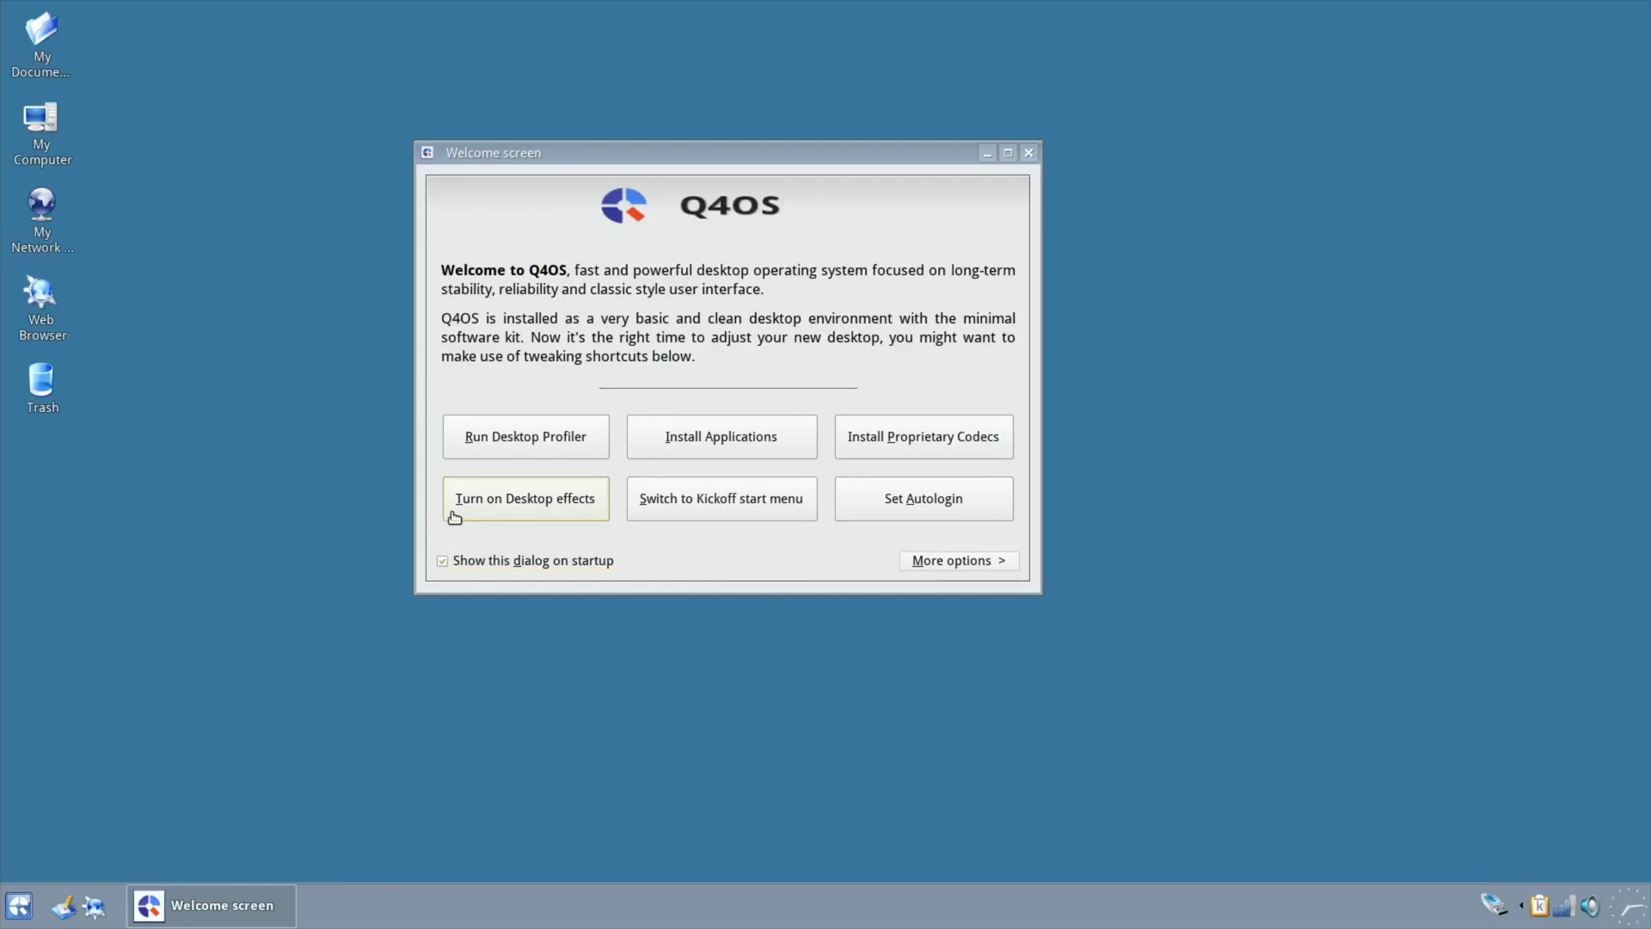
Retry the Basic Q4OS Desktop profile and dismiss the error code 80 message
click(479, 440)
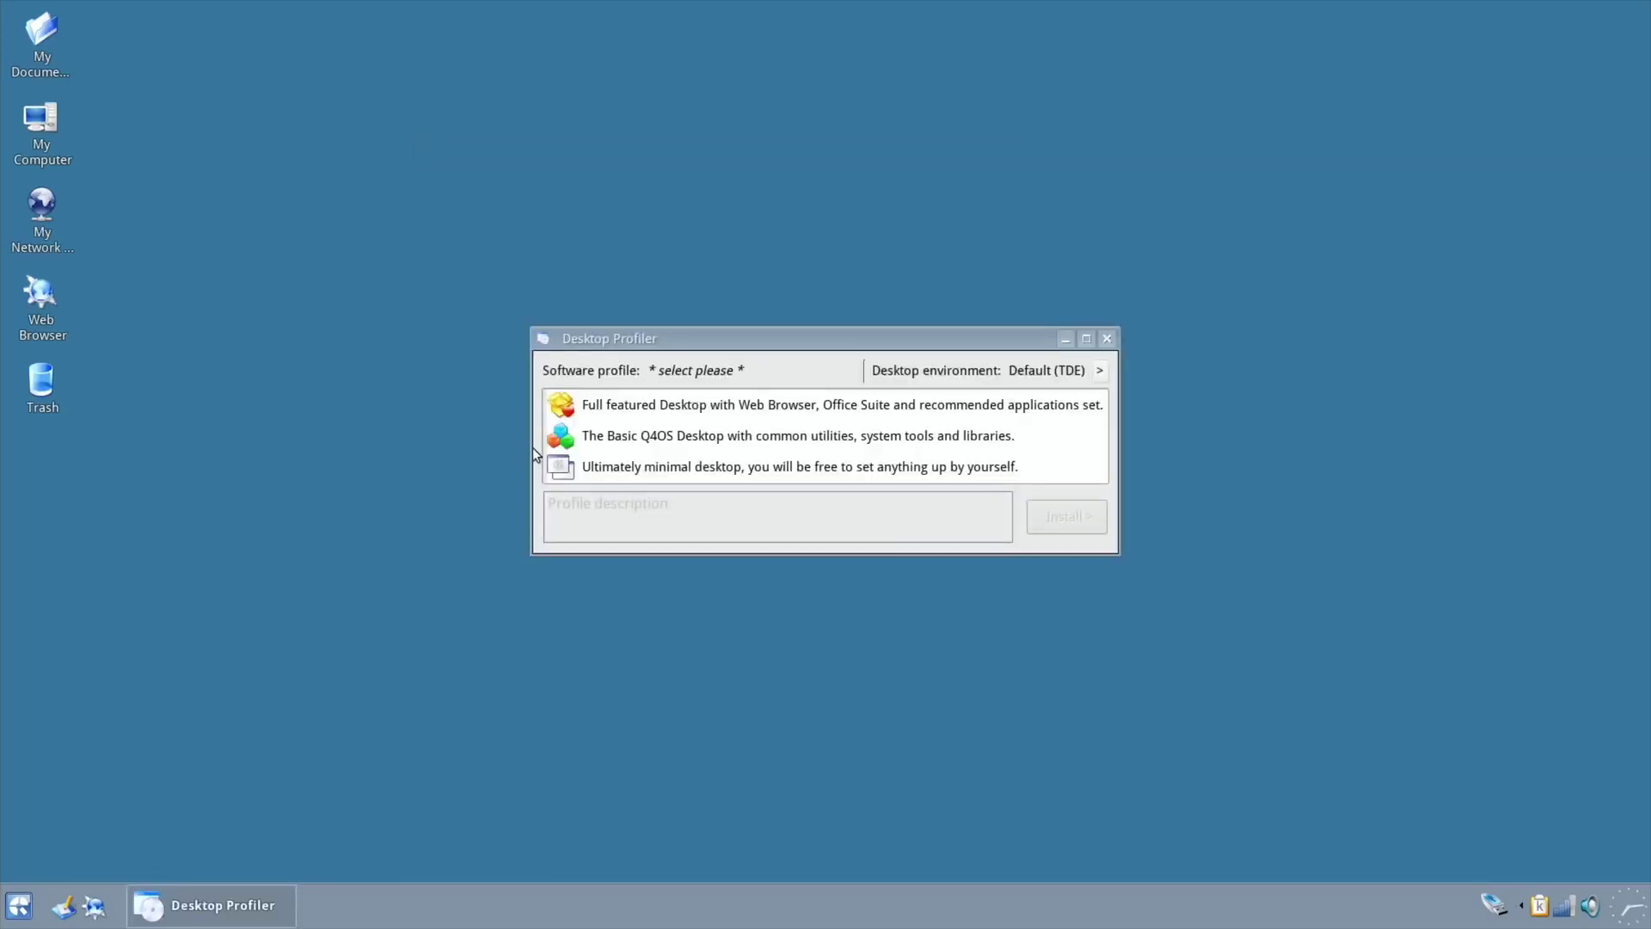
click(587, 439)
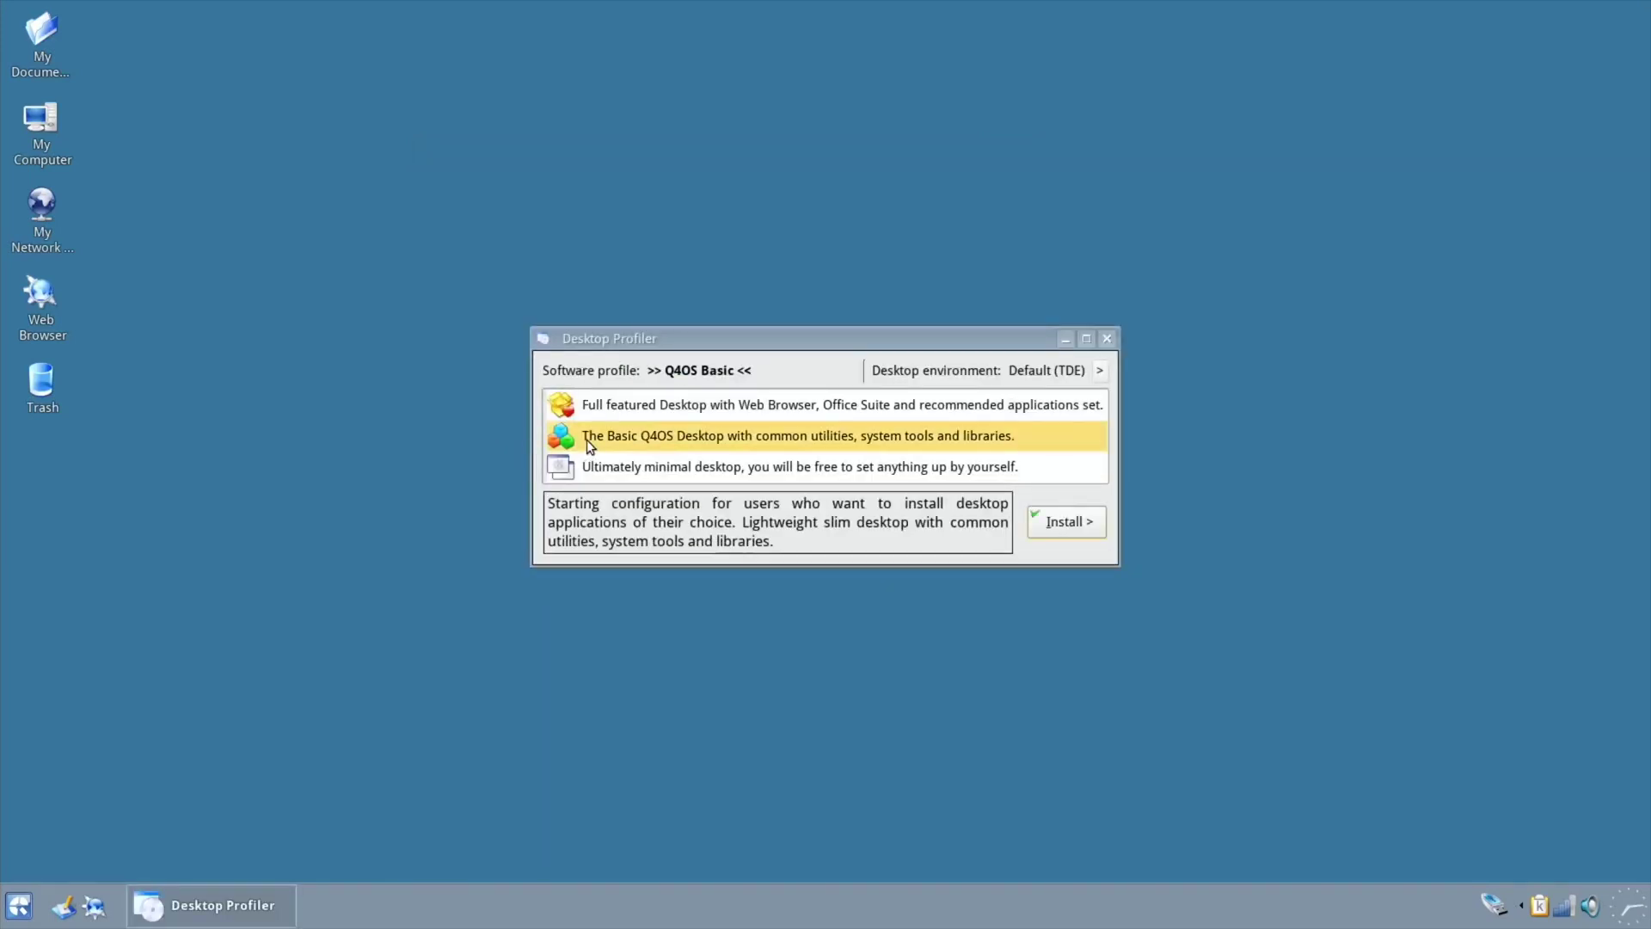
click(1048, 528)
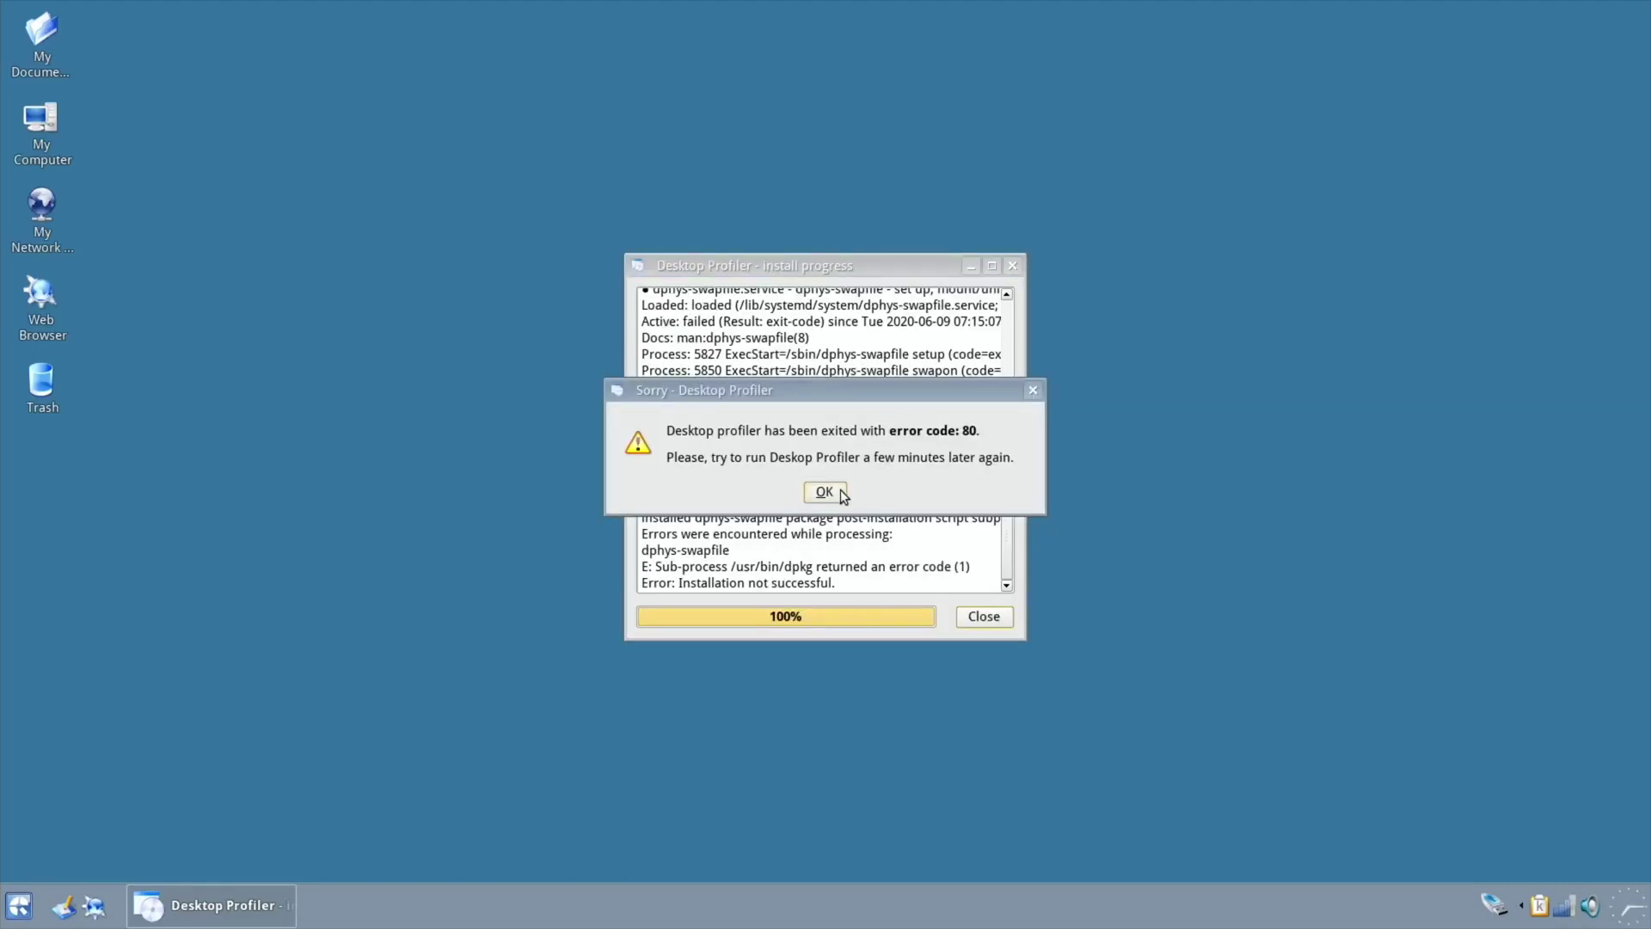
click(824, 491)
Run the Q4OS Pure profile install once more until it finishes OK
click(983, 617)
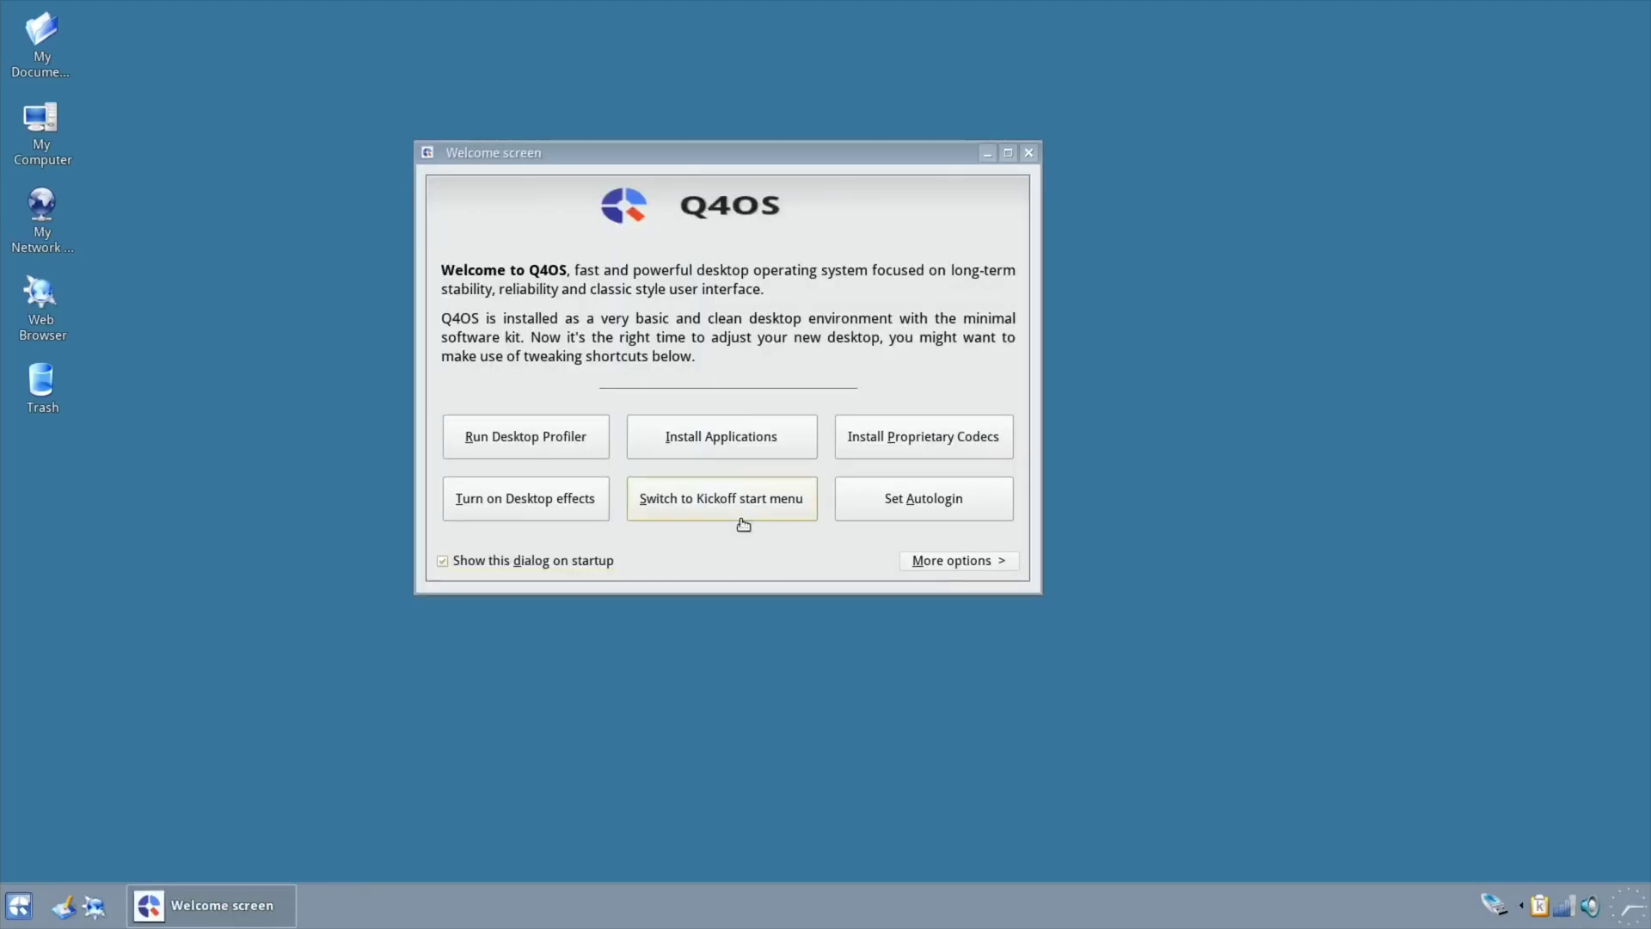
click(569, 444)
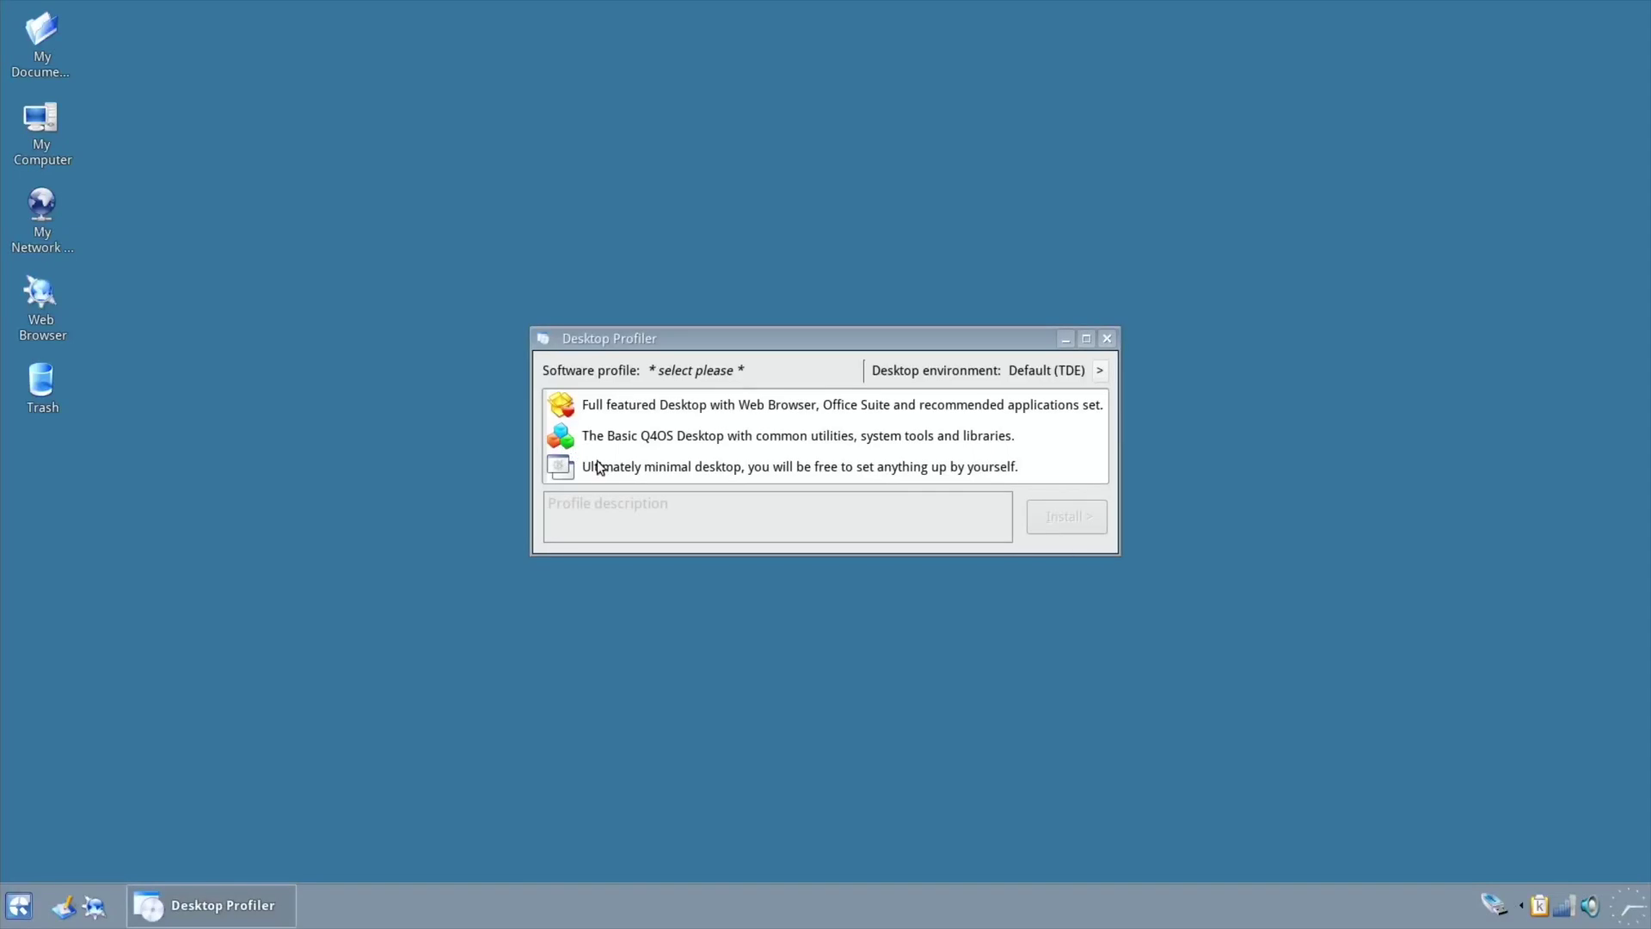
click(602, 470)
click(1068, 514)
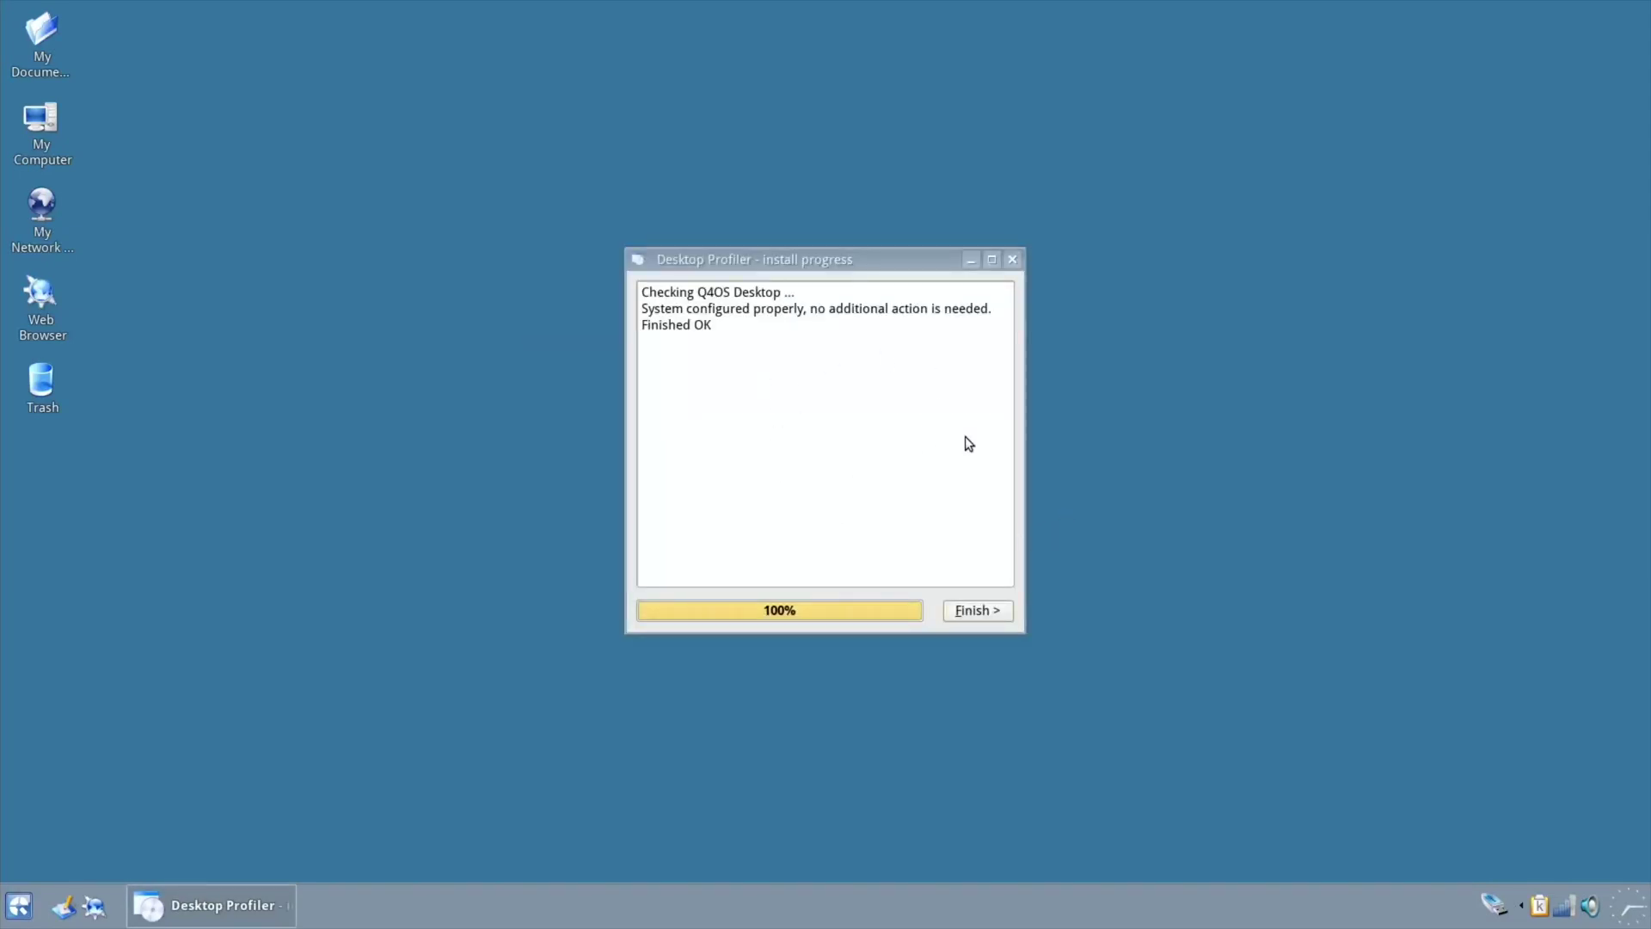
Finish the completed profiler install and open the Software Centre application installer
click(977, 610)
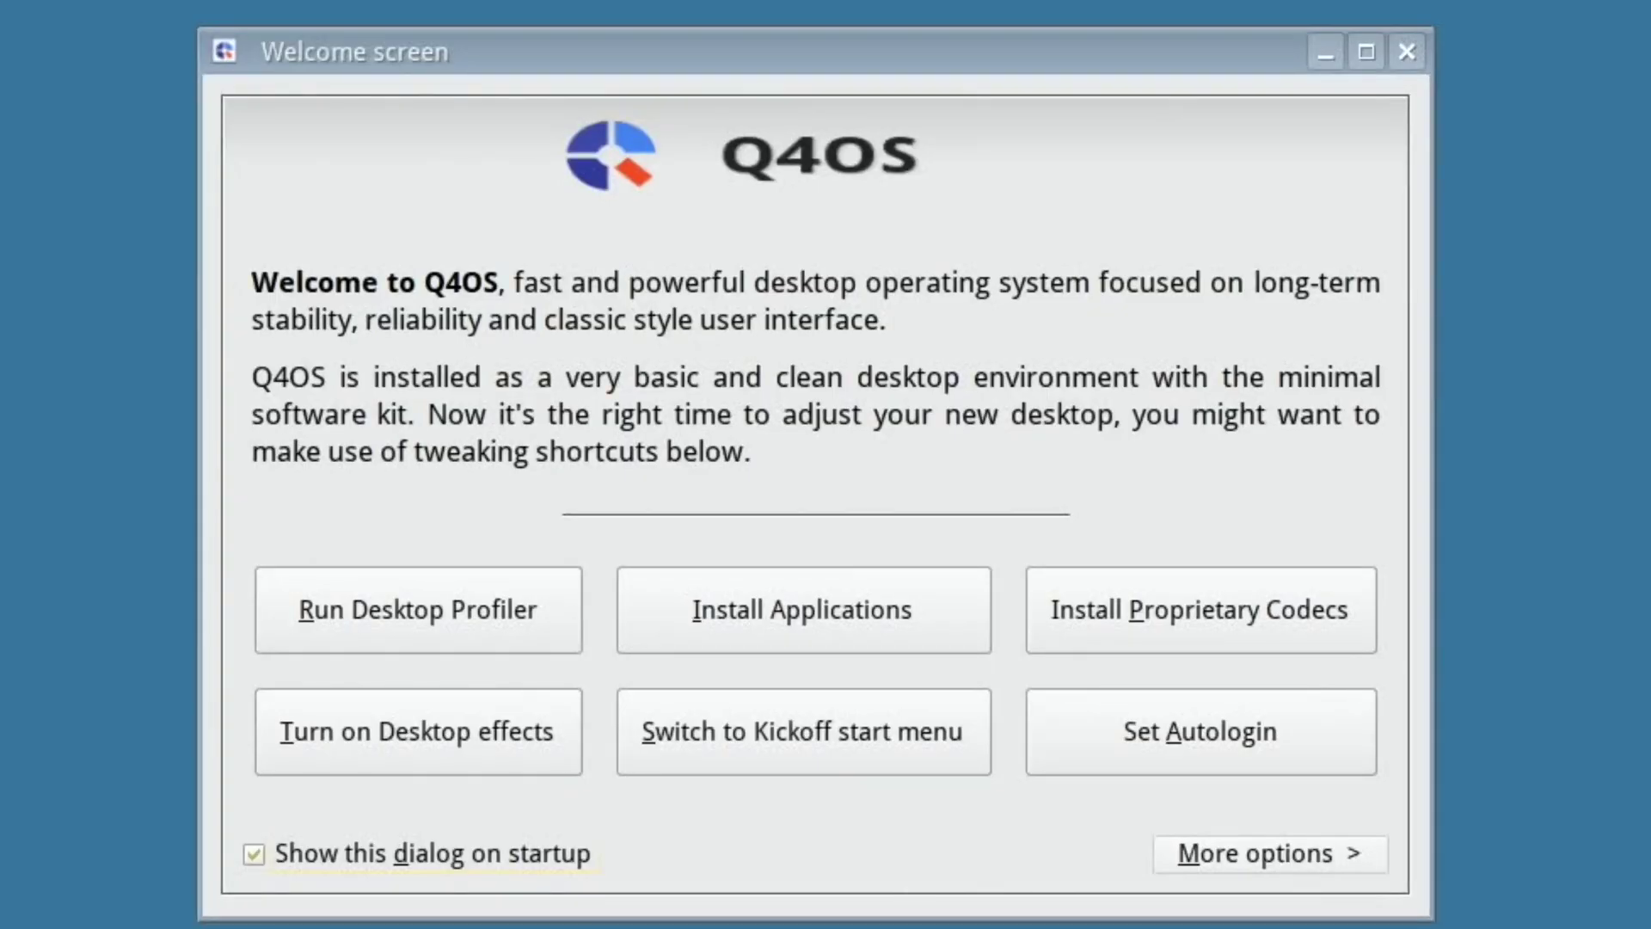
click(729, 602)
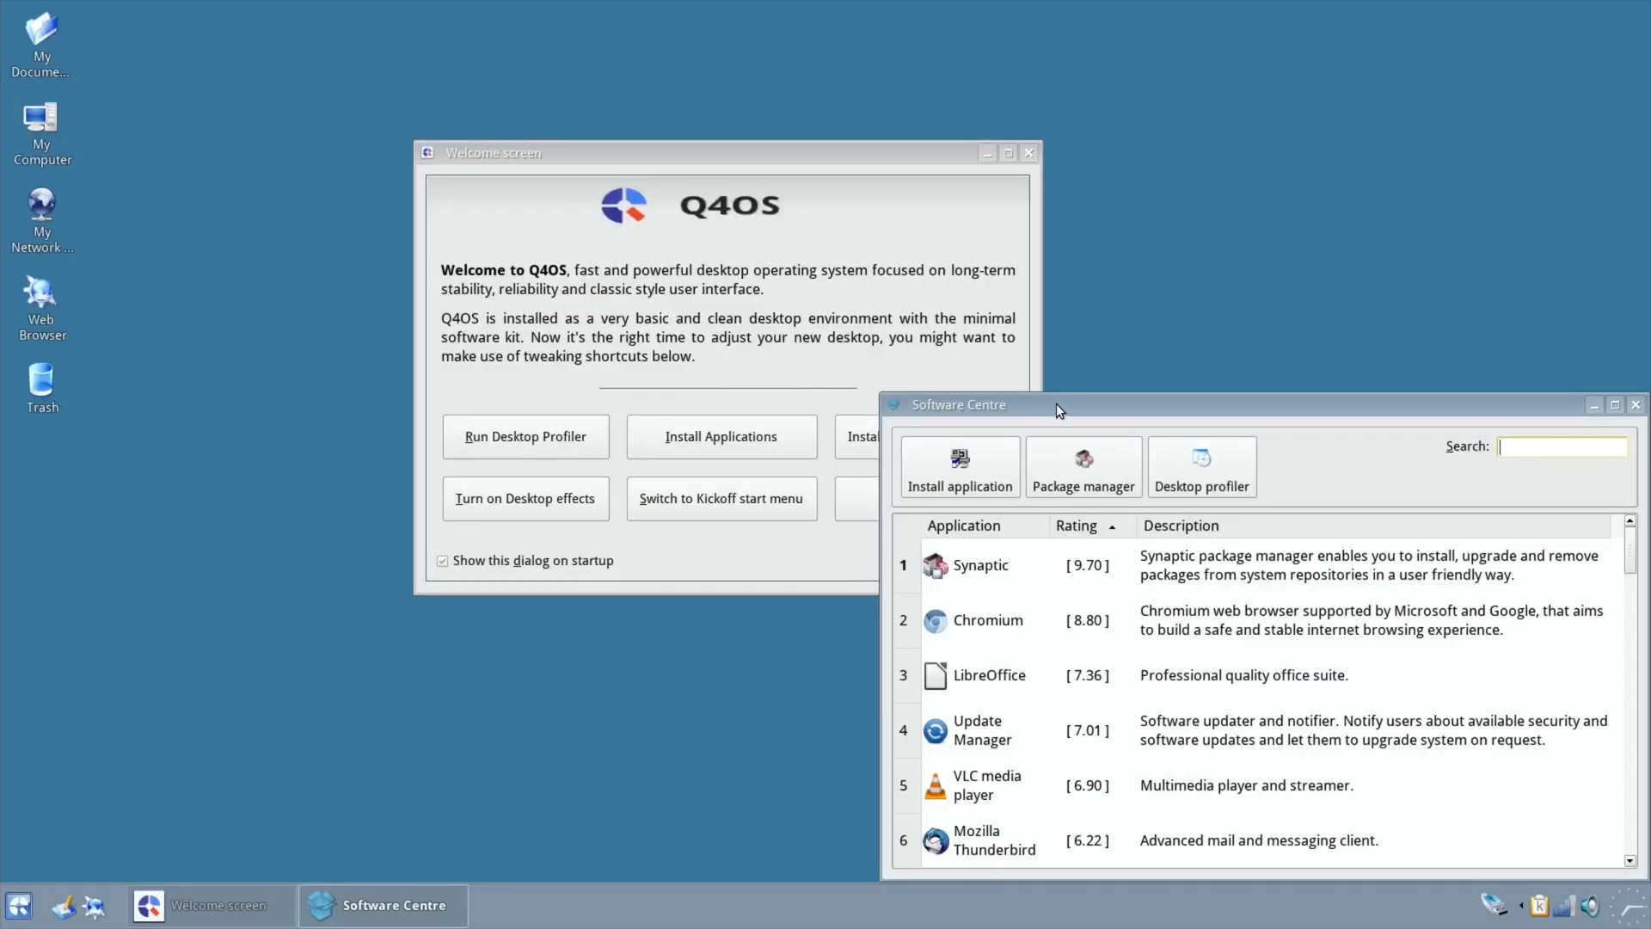
drag(1056, 404, 347, 156)
Select Chromium, start its installation, and advance the setup wizard through the system checks
scroll(583, 375, down, 12)
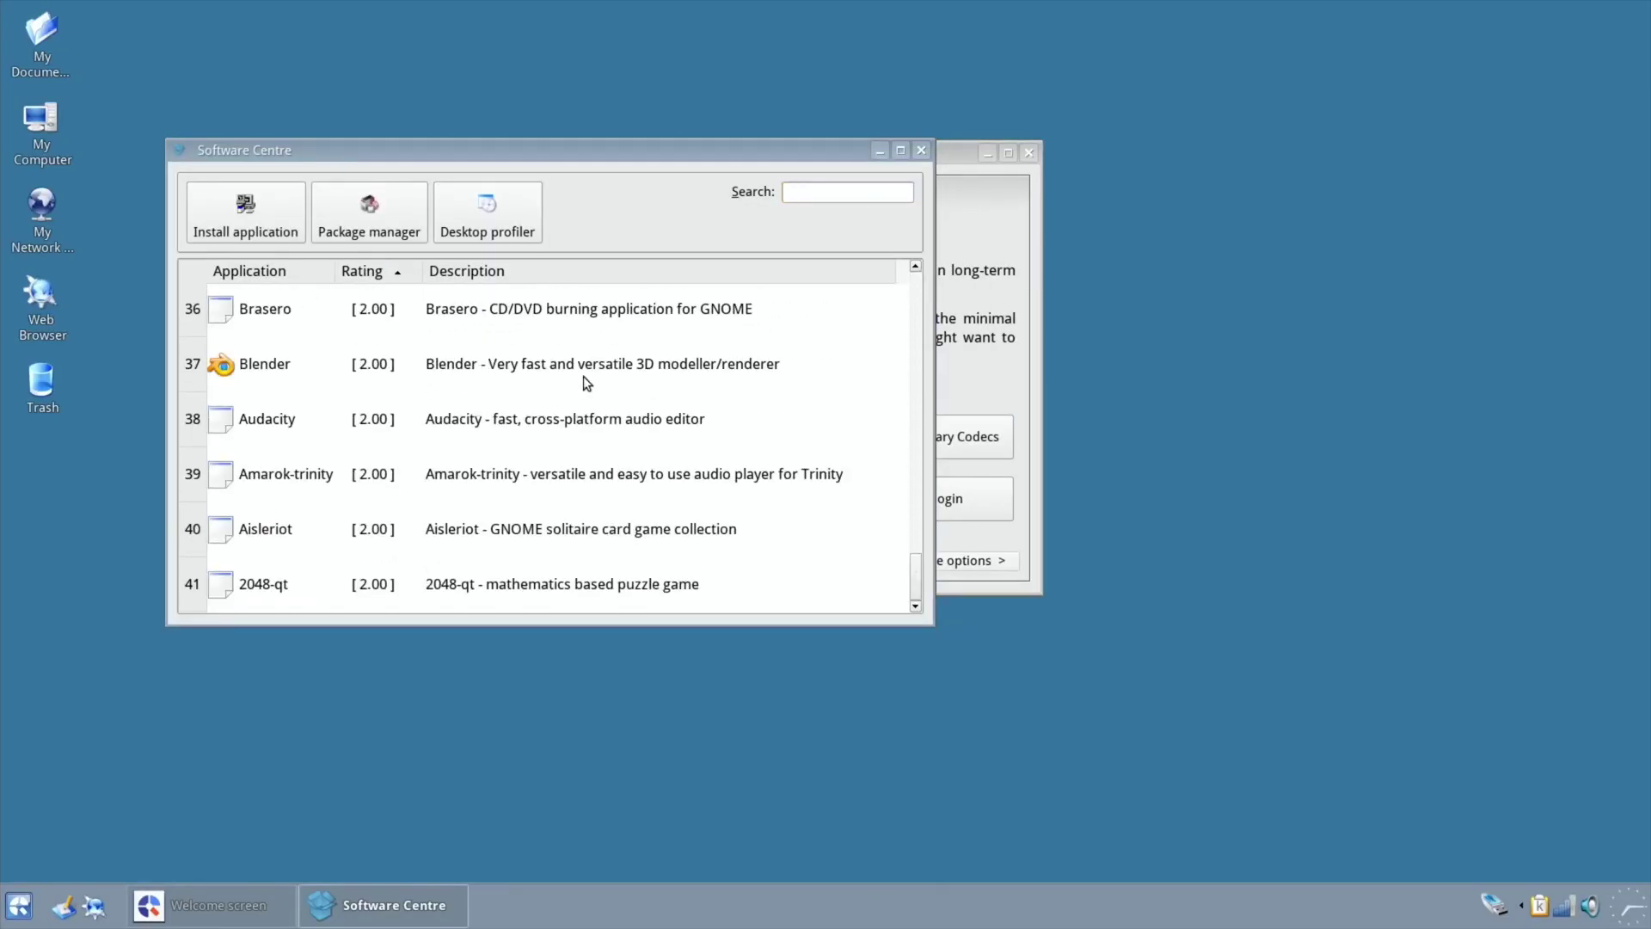
scroll(583, 376, up, 12)
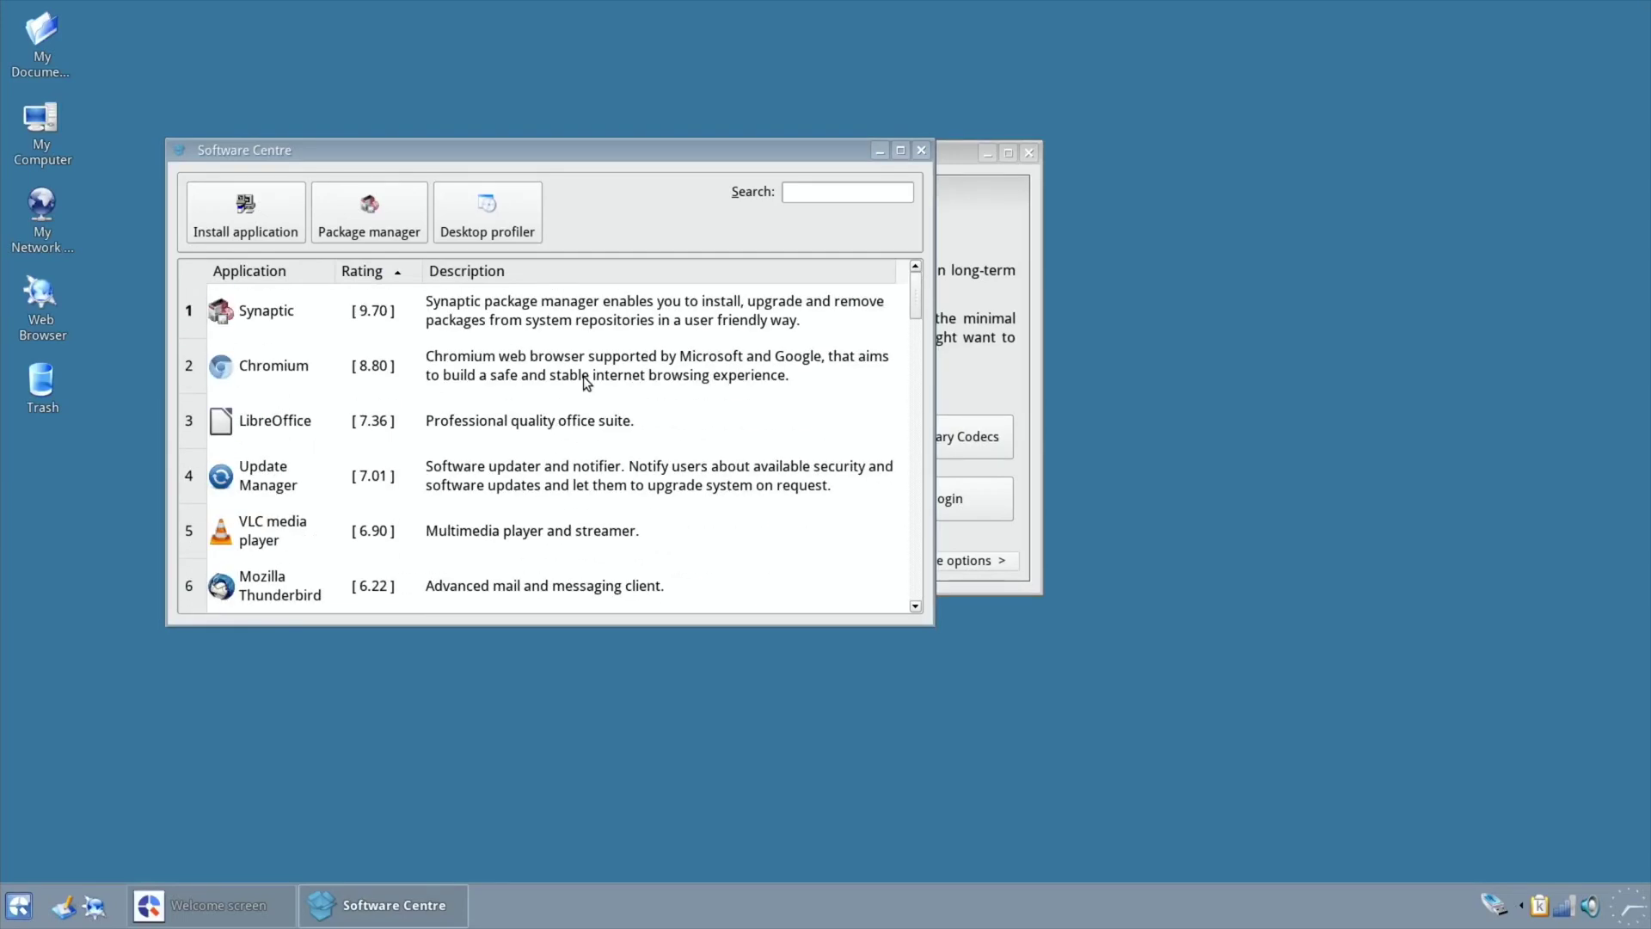
click(245, 366)
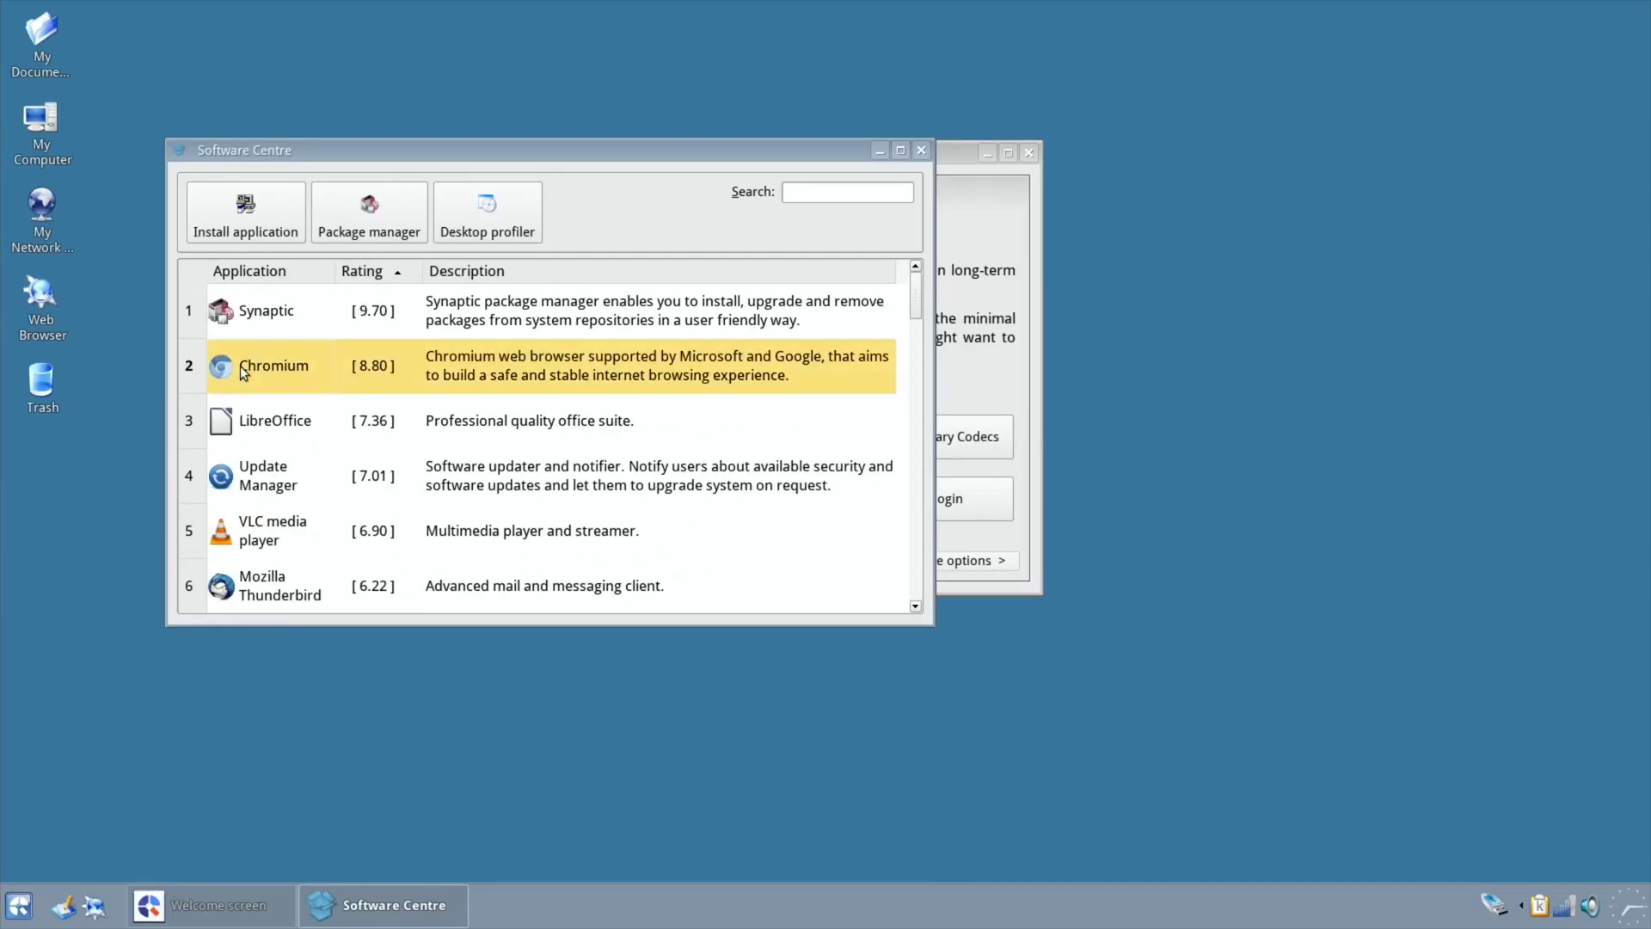
click(224, 204)
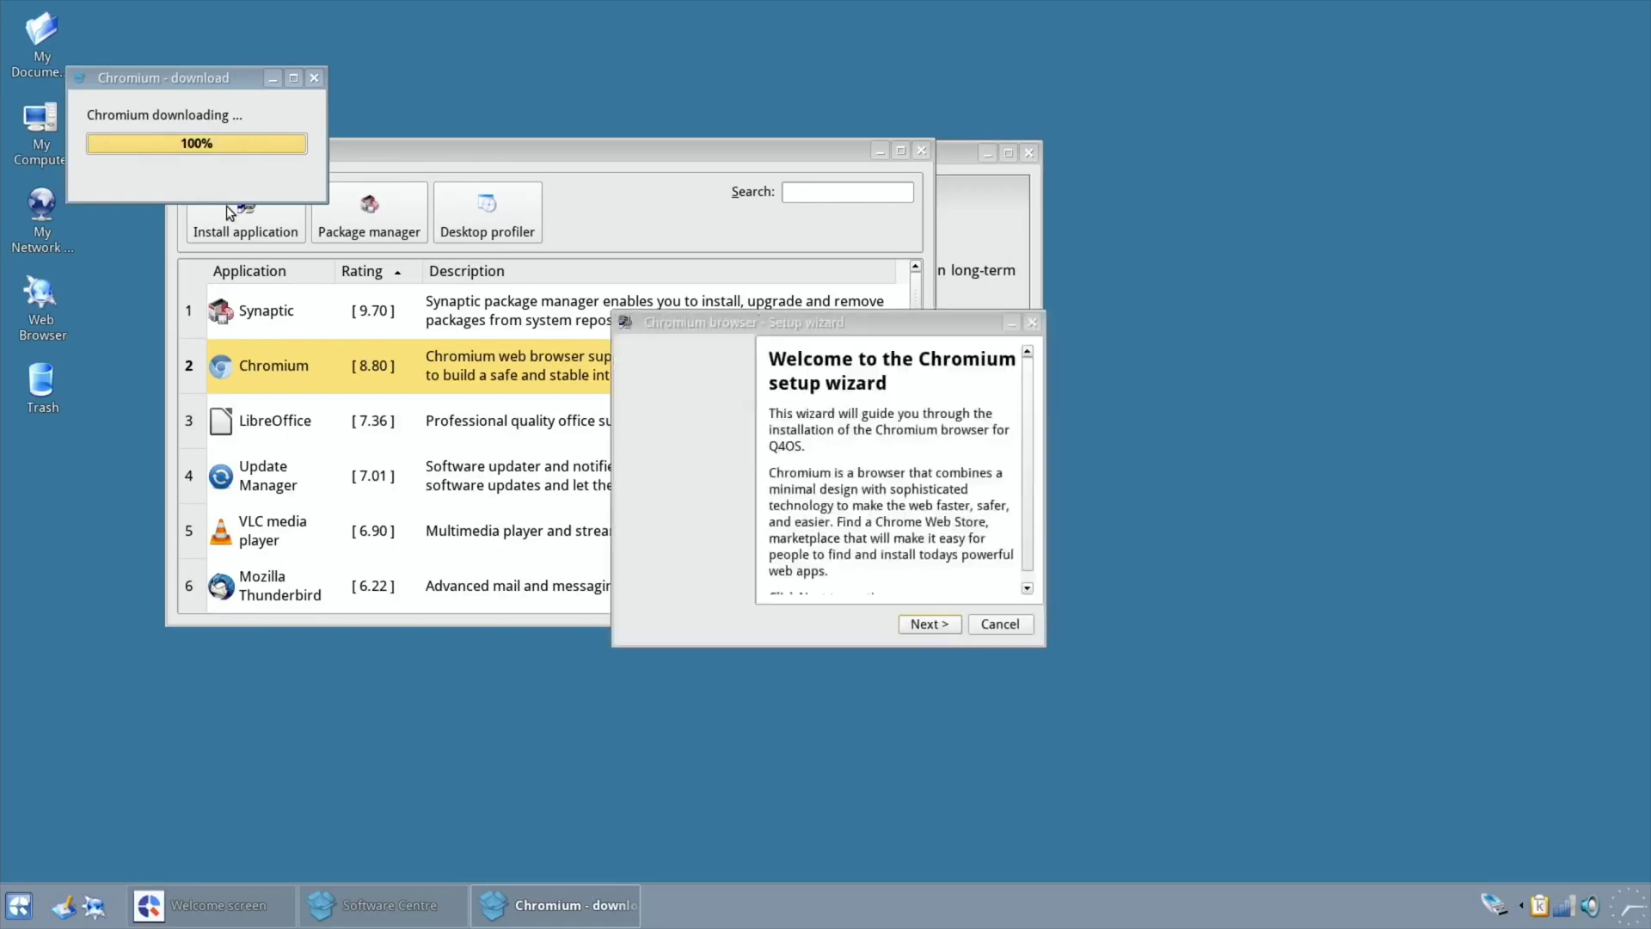
click(920, 624)
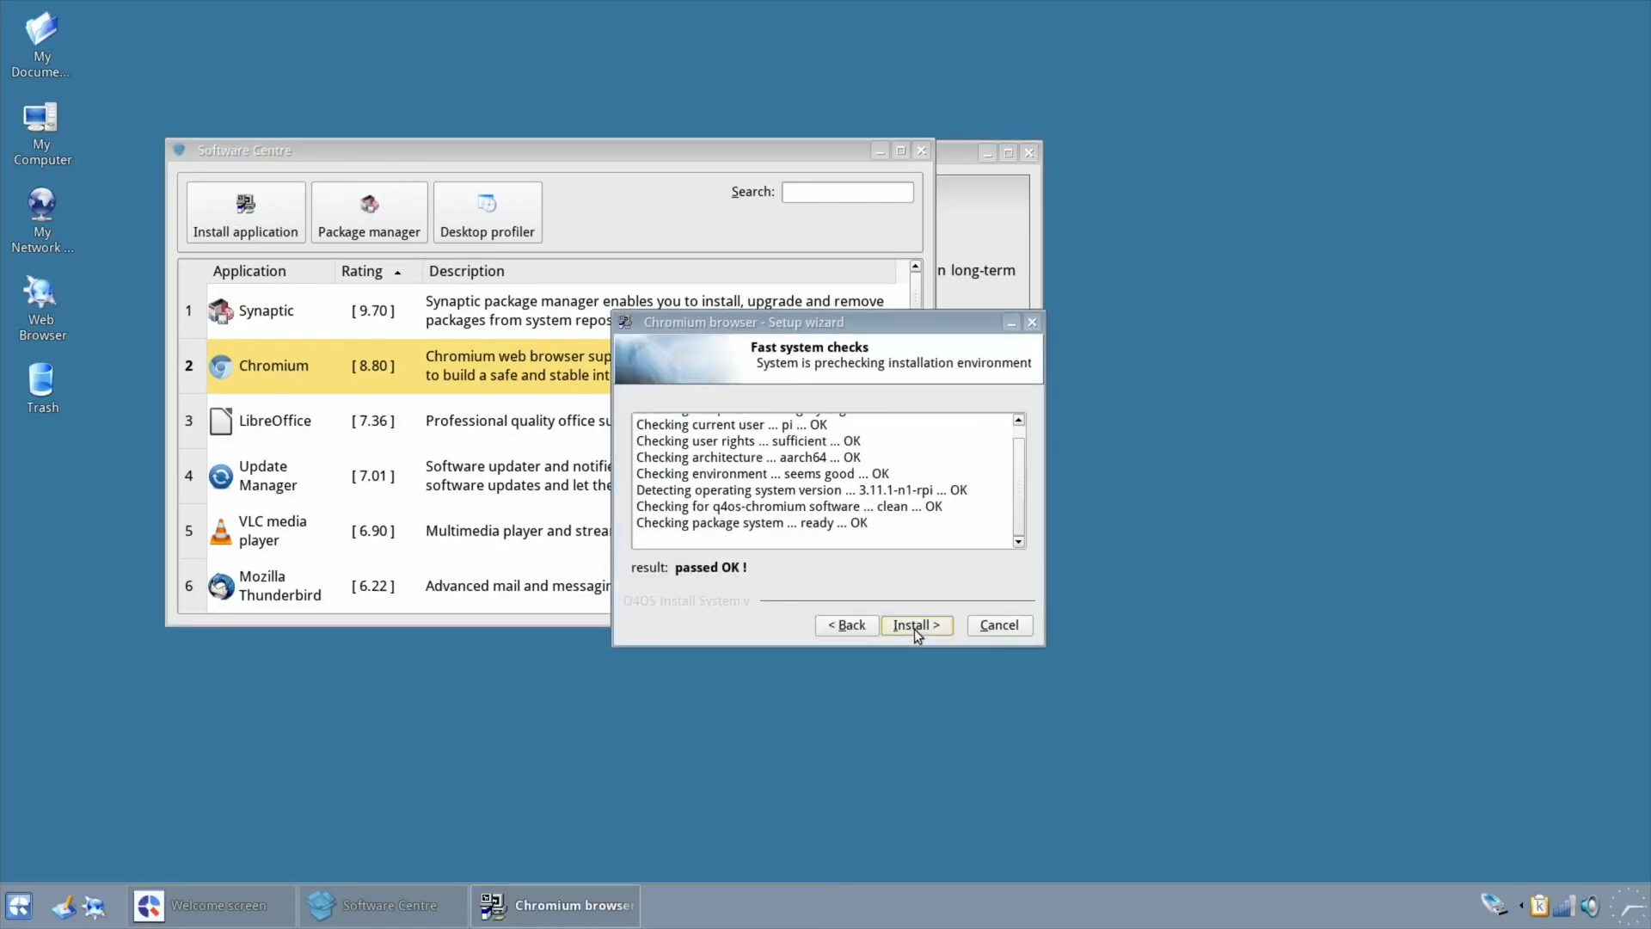
Start the Chromium install and acknowledge the inconsistent package system error at 5%
click(915, 627)
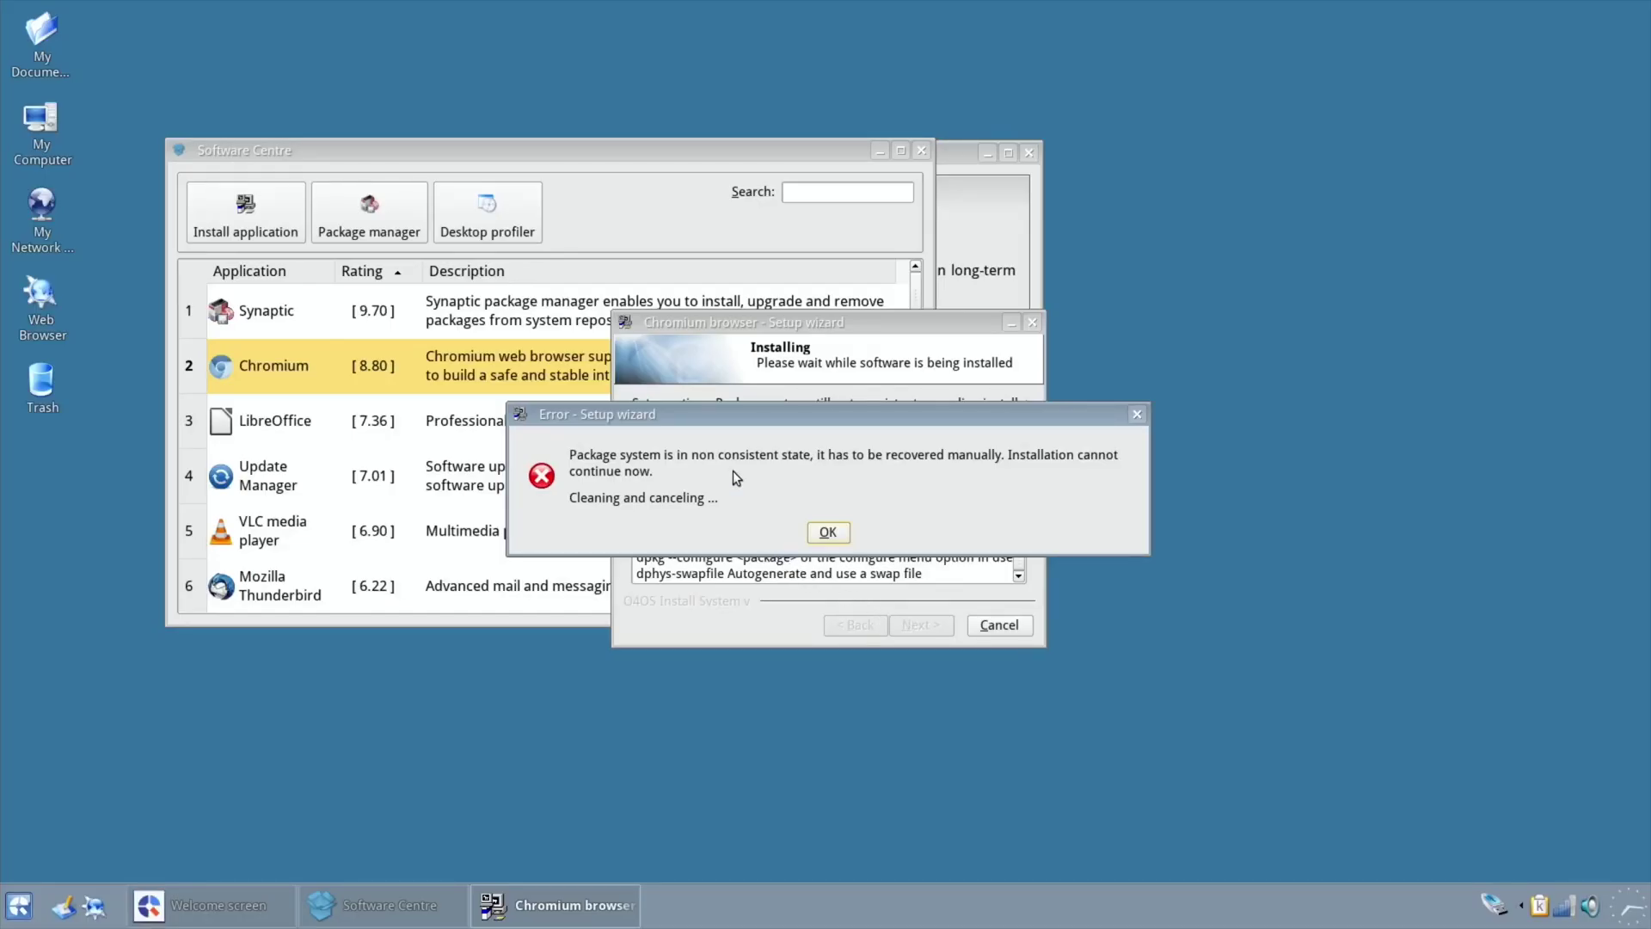
drag(721, 407, 720, 162)
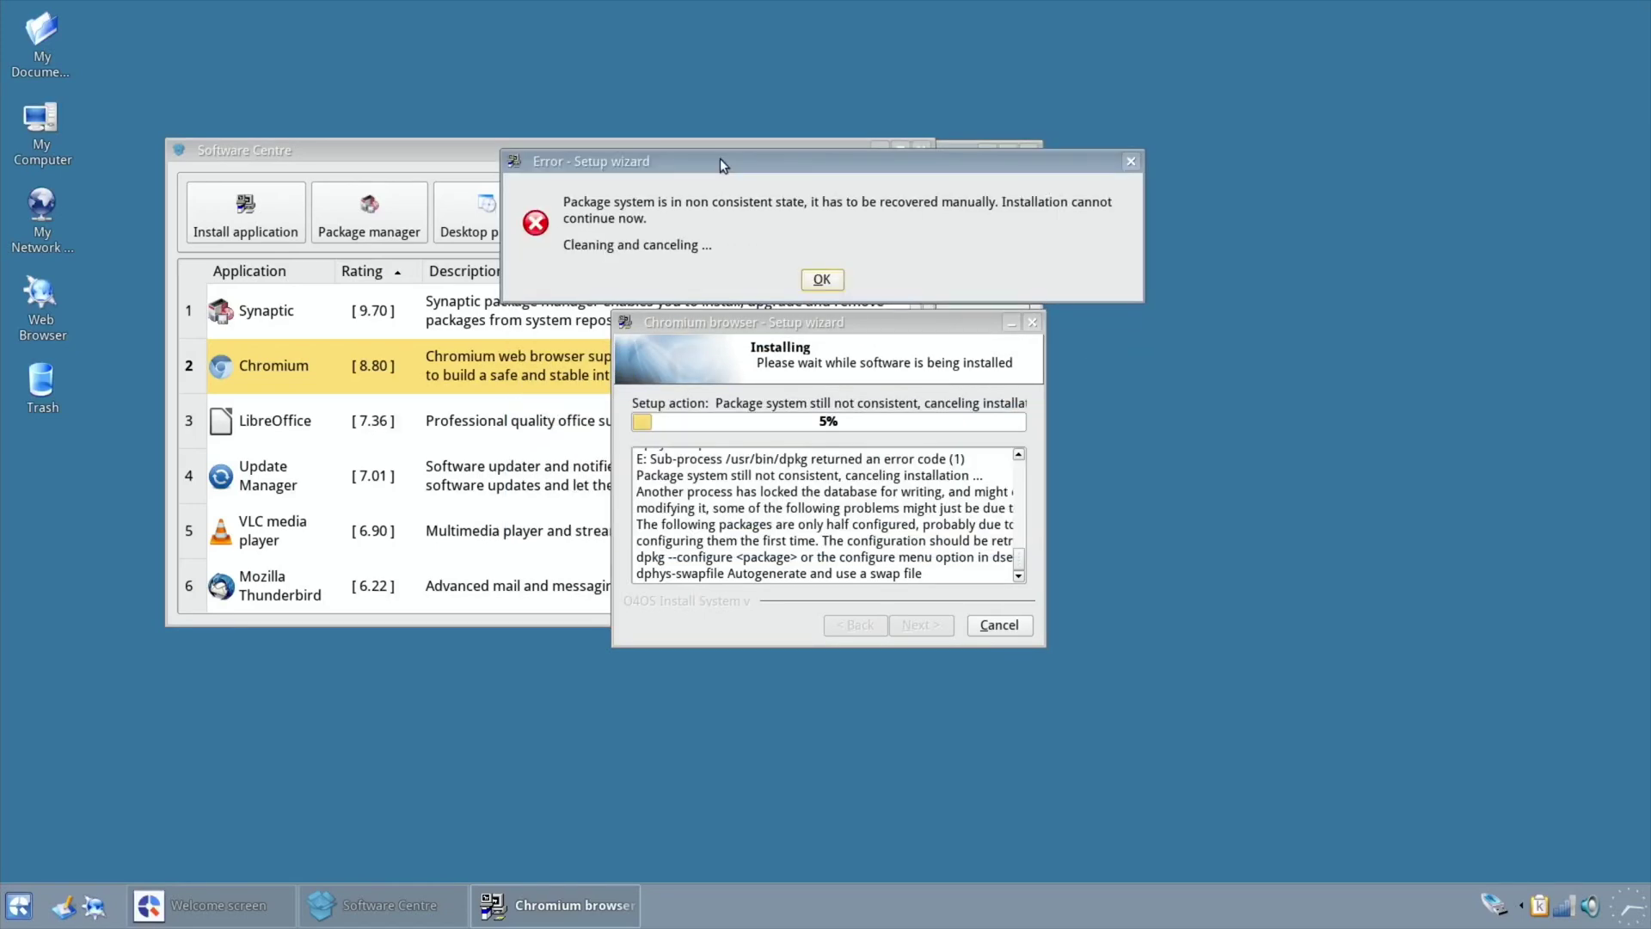
click(819, 280)
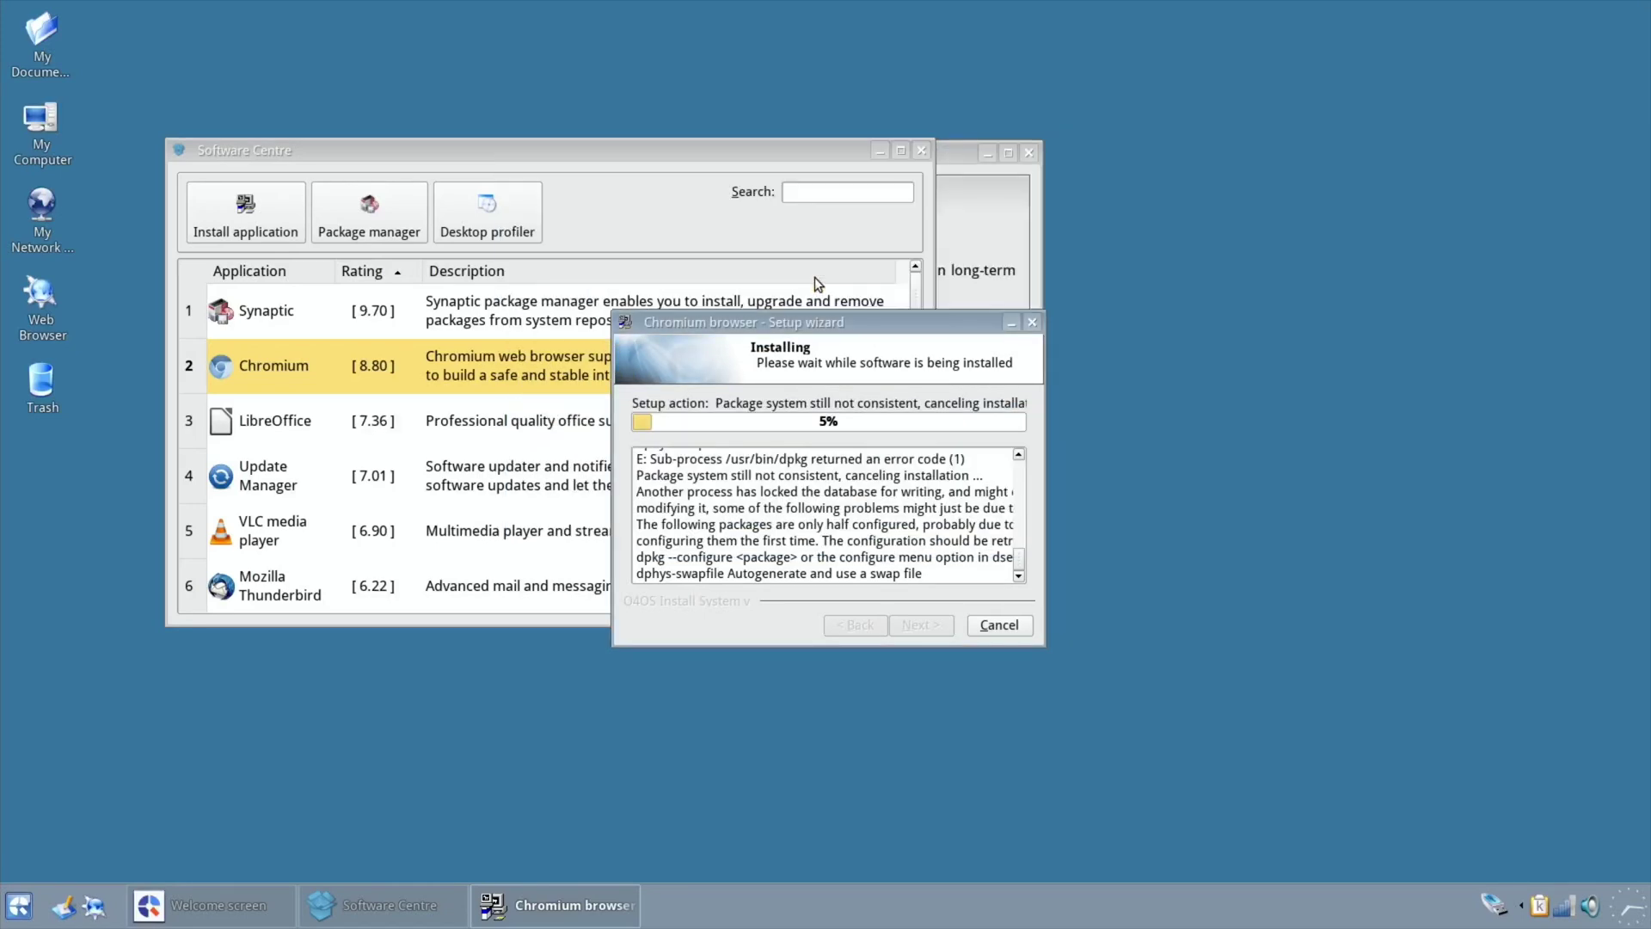